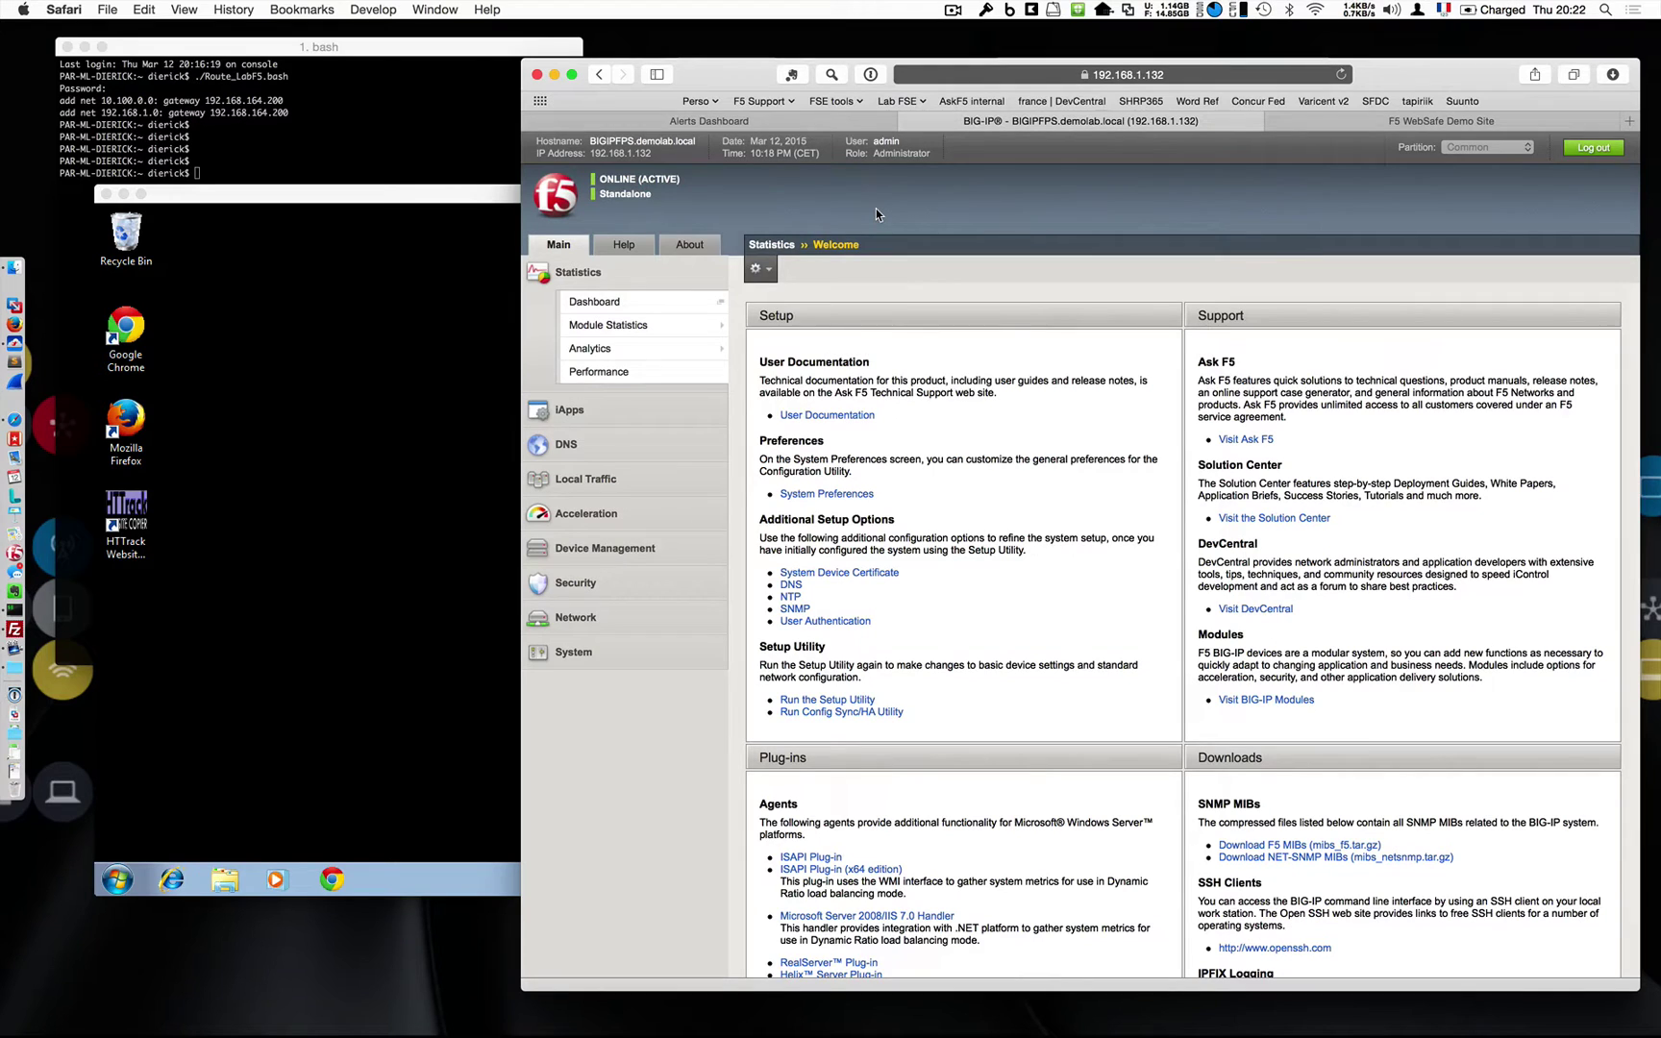
Confirm ASM and FPS are provisioned at Nominal, then open the Local Traffic Network Map.
click(589, 652)
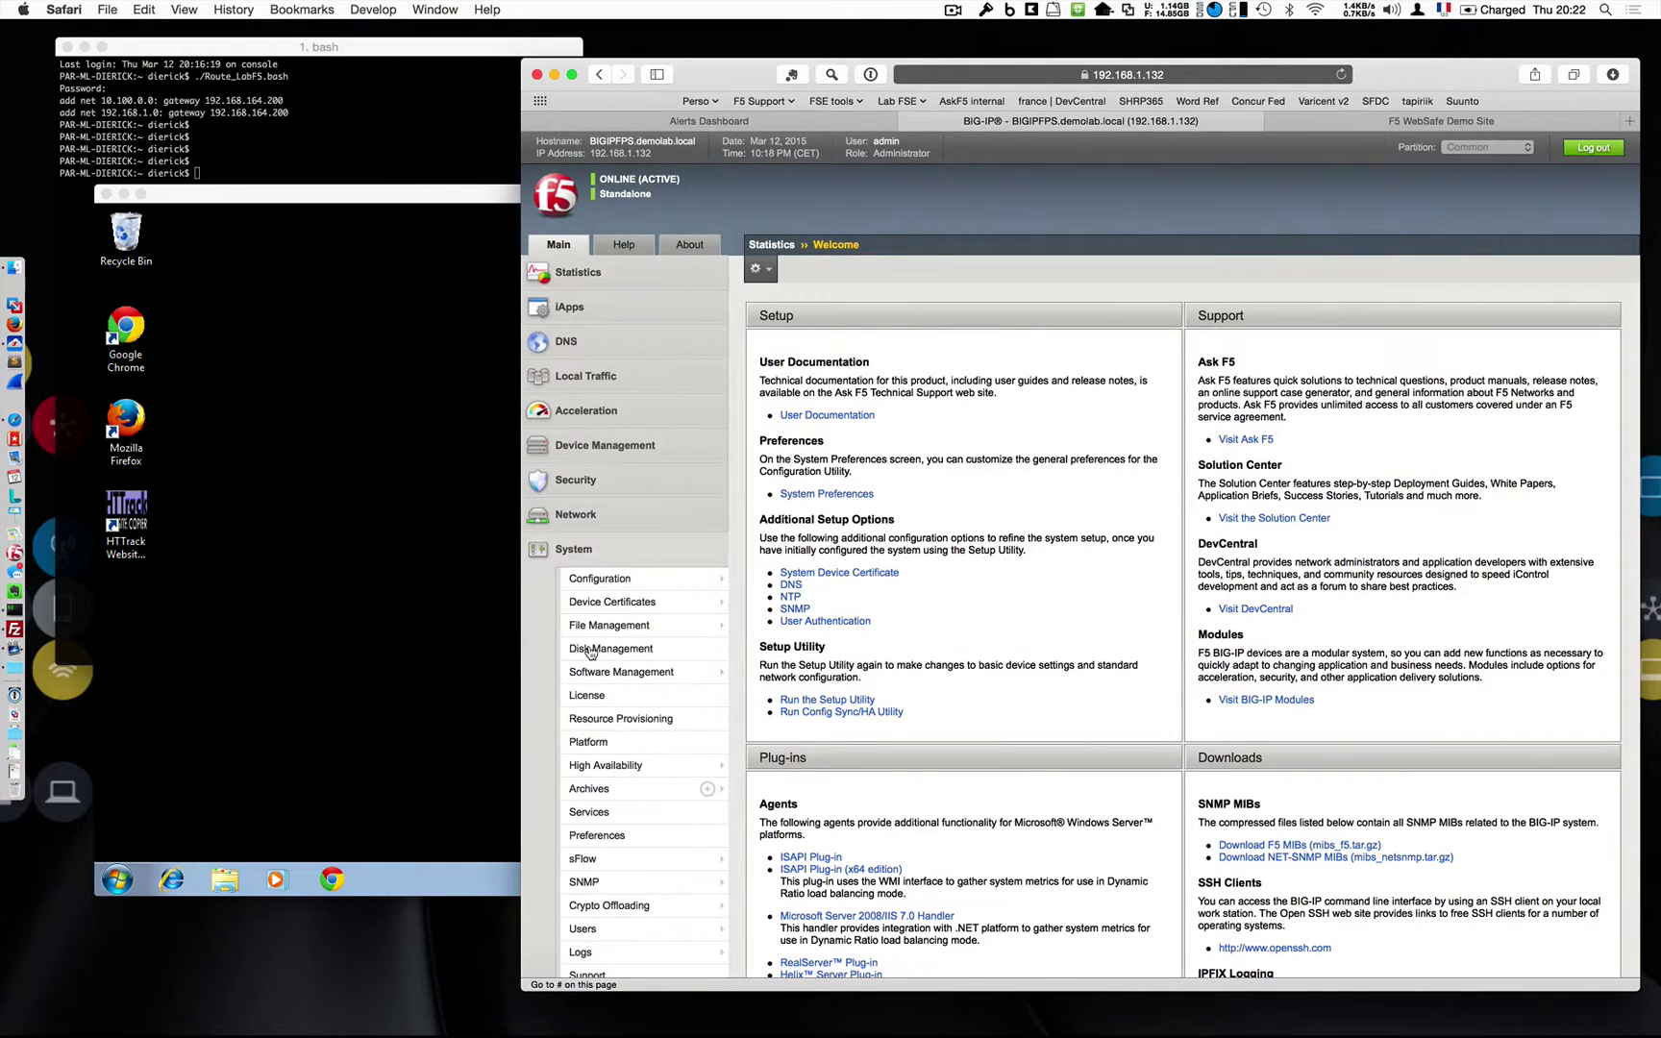
click(617, 720)
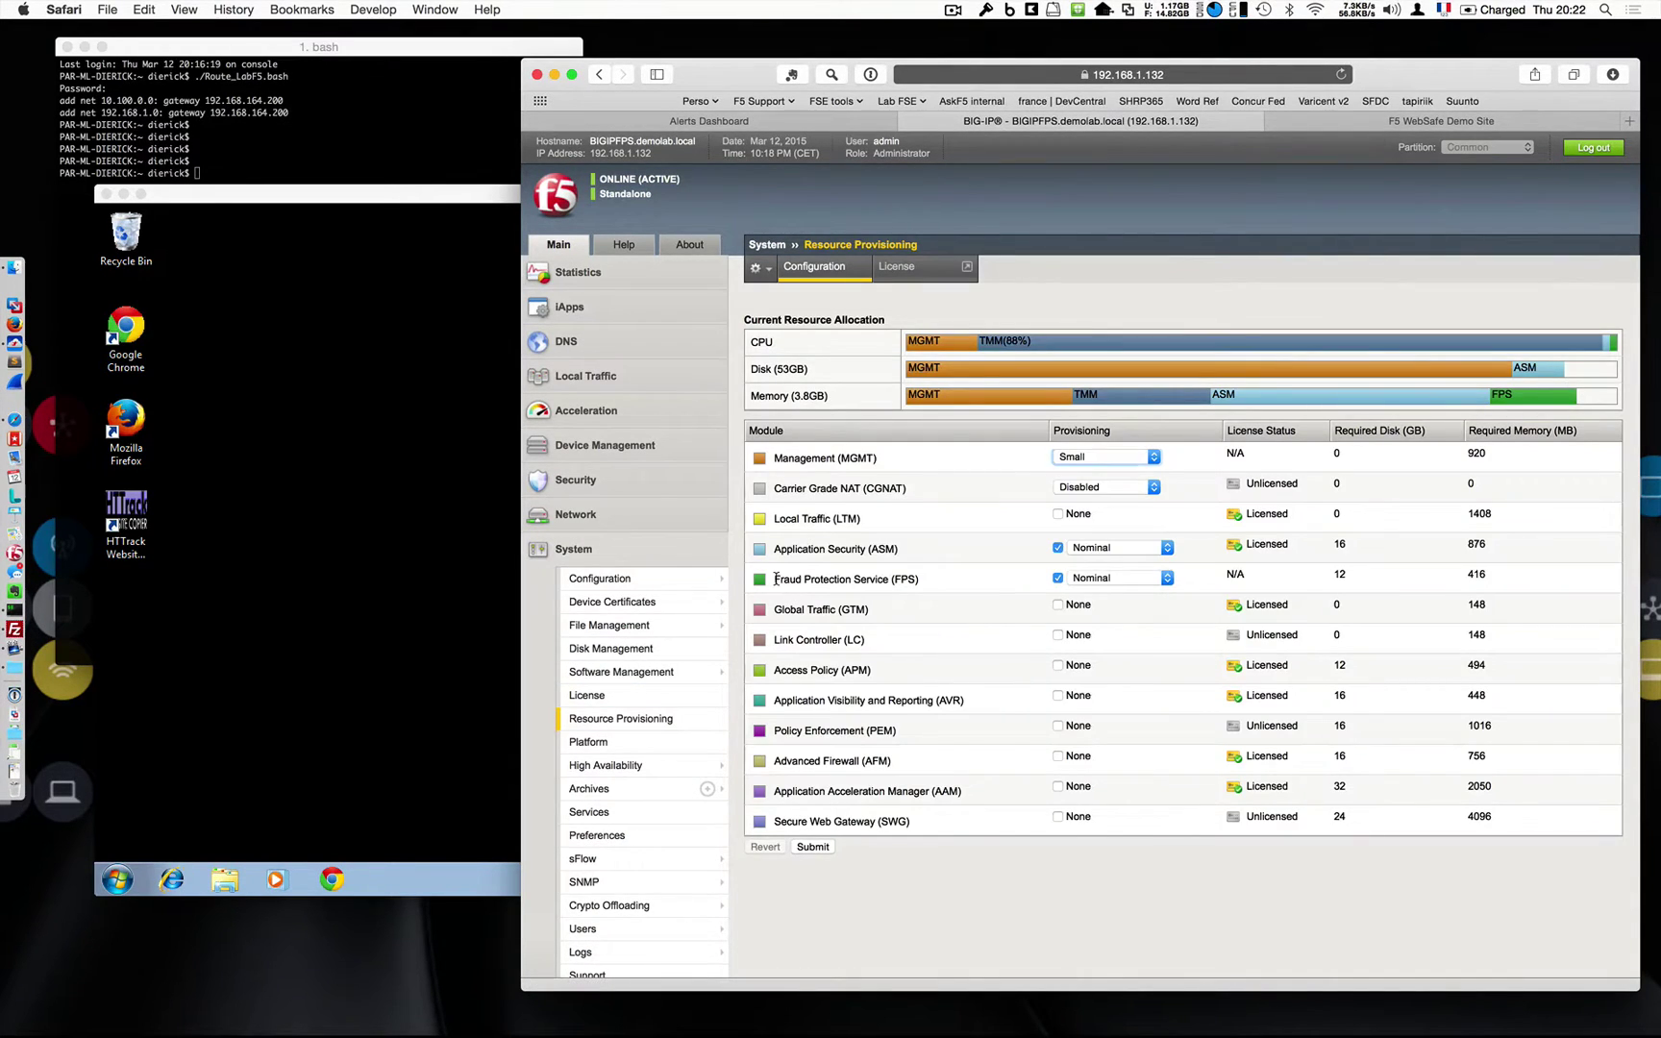
drag(774, 579, 885, 583)
click(886, 584)
drag(774, 579, 921, 578)
click(921, 577)
click(630, 389)
click(634, 404)
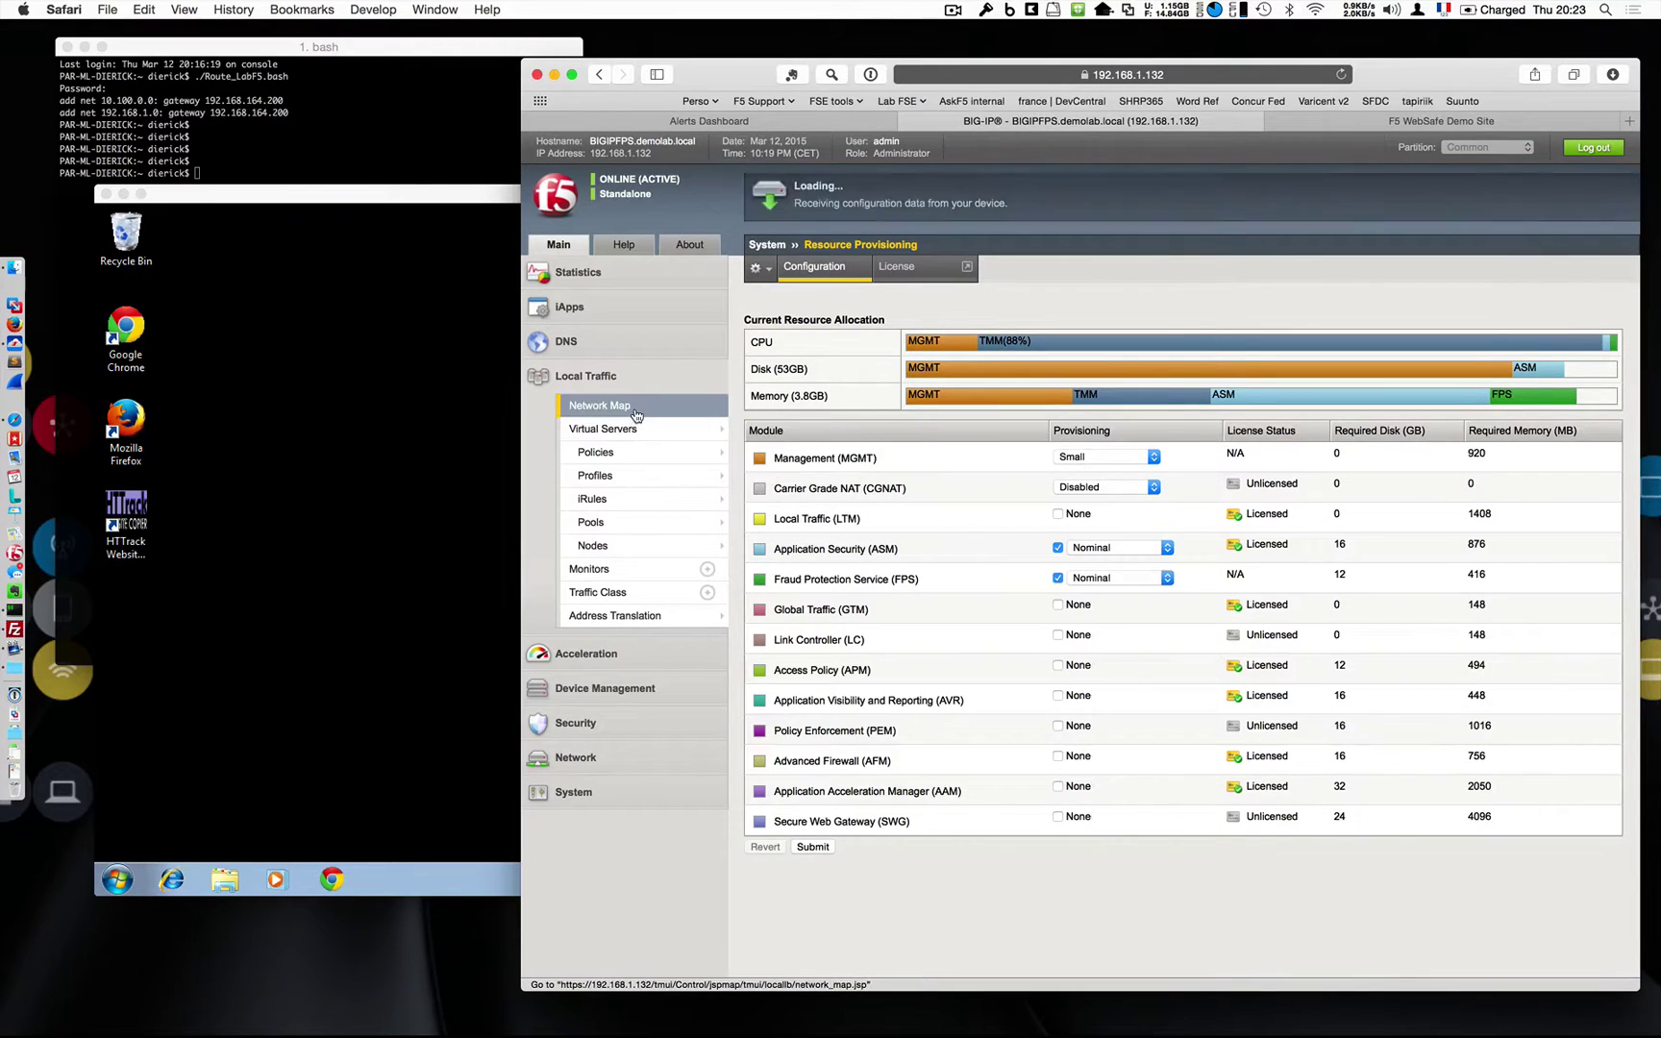
Log in to the Demo Site with the demo username and password, then log out and return to BIG-IP.
click(1365, 119)
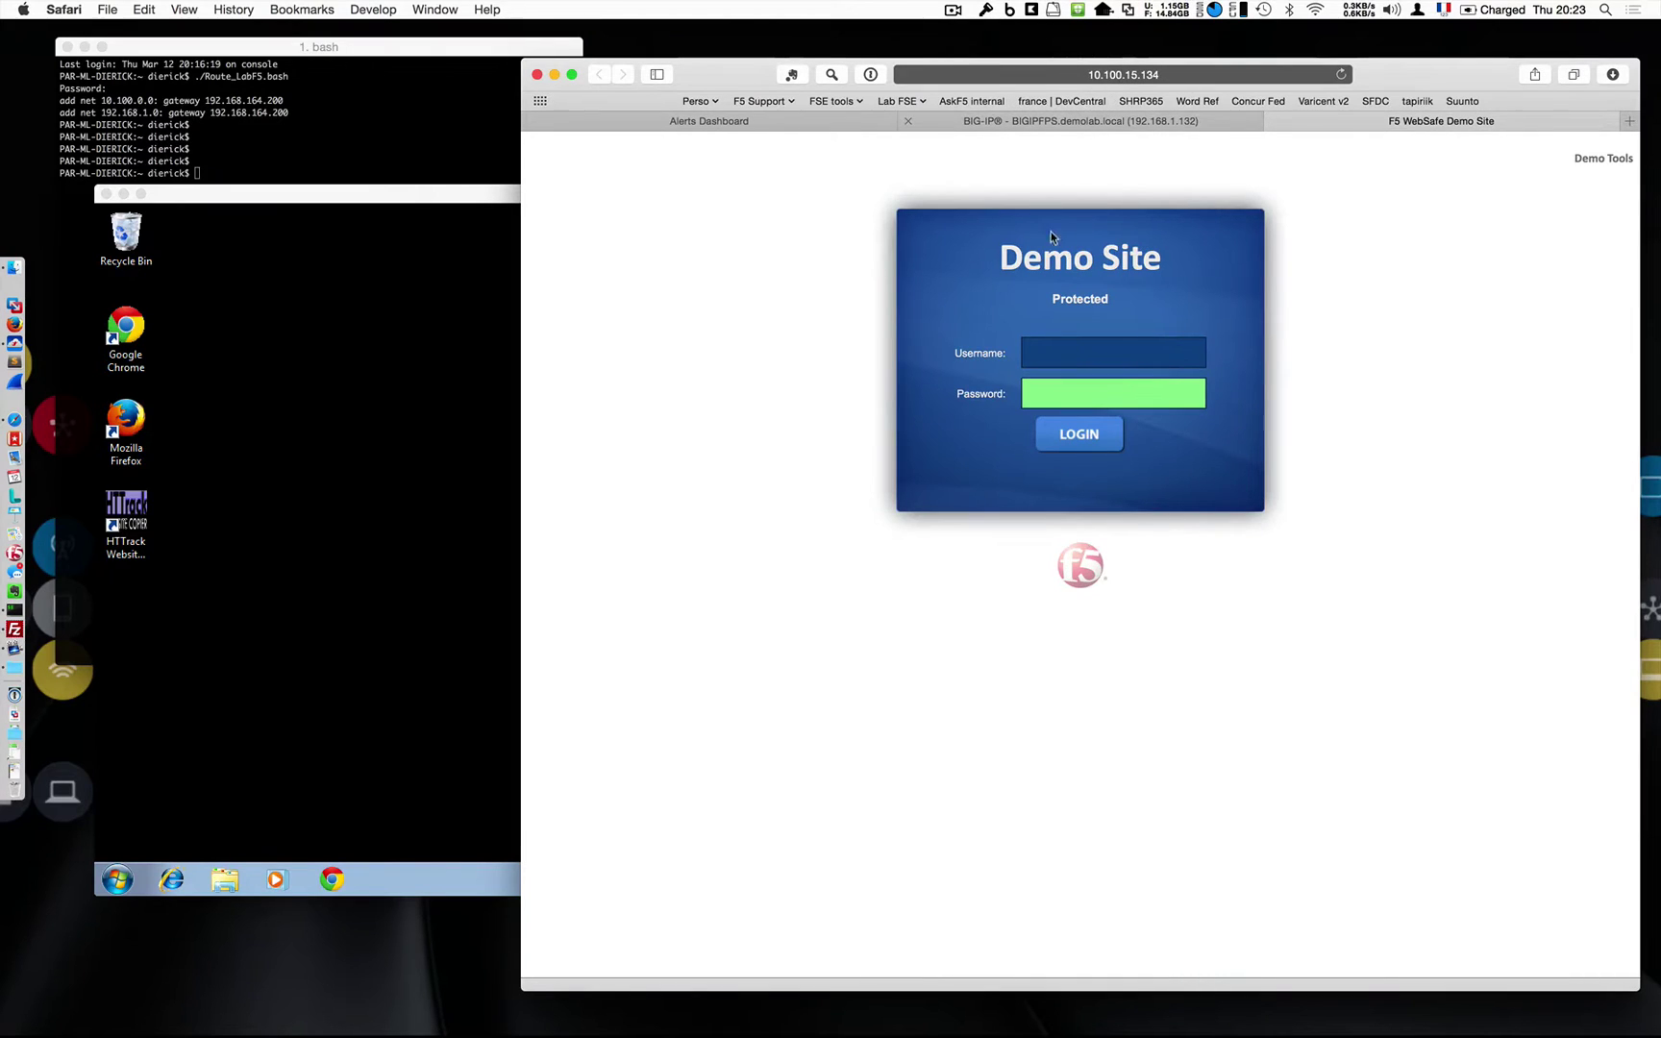
click(1062, 343)
text(user)
key(Tab)
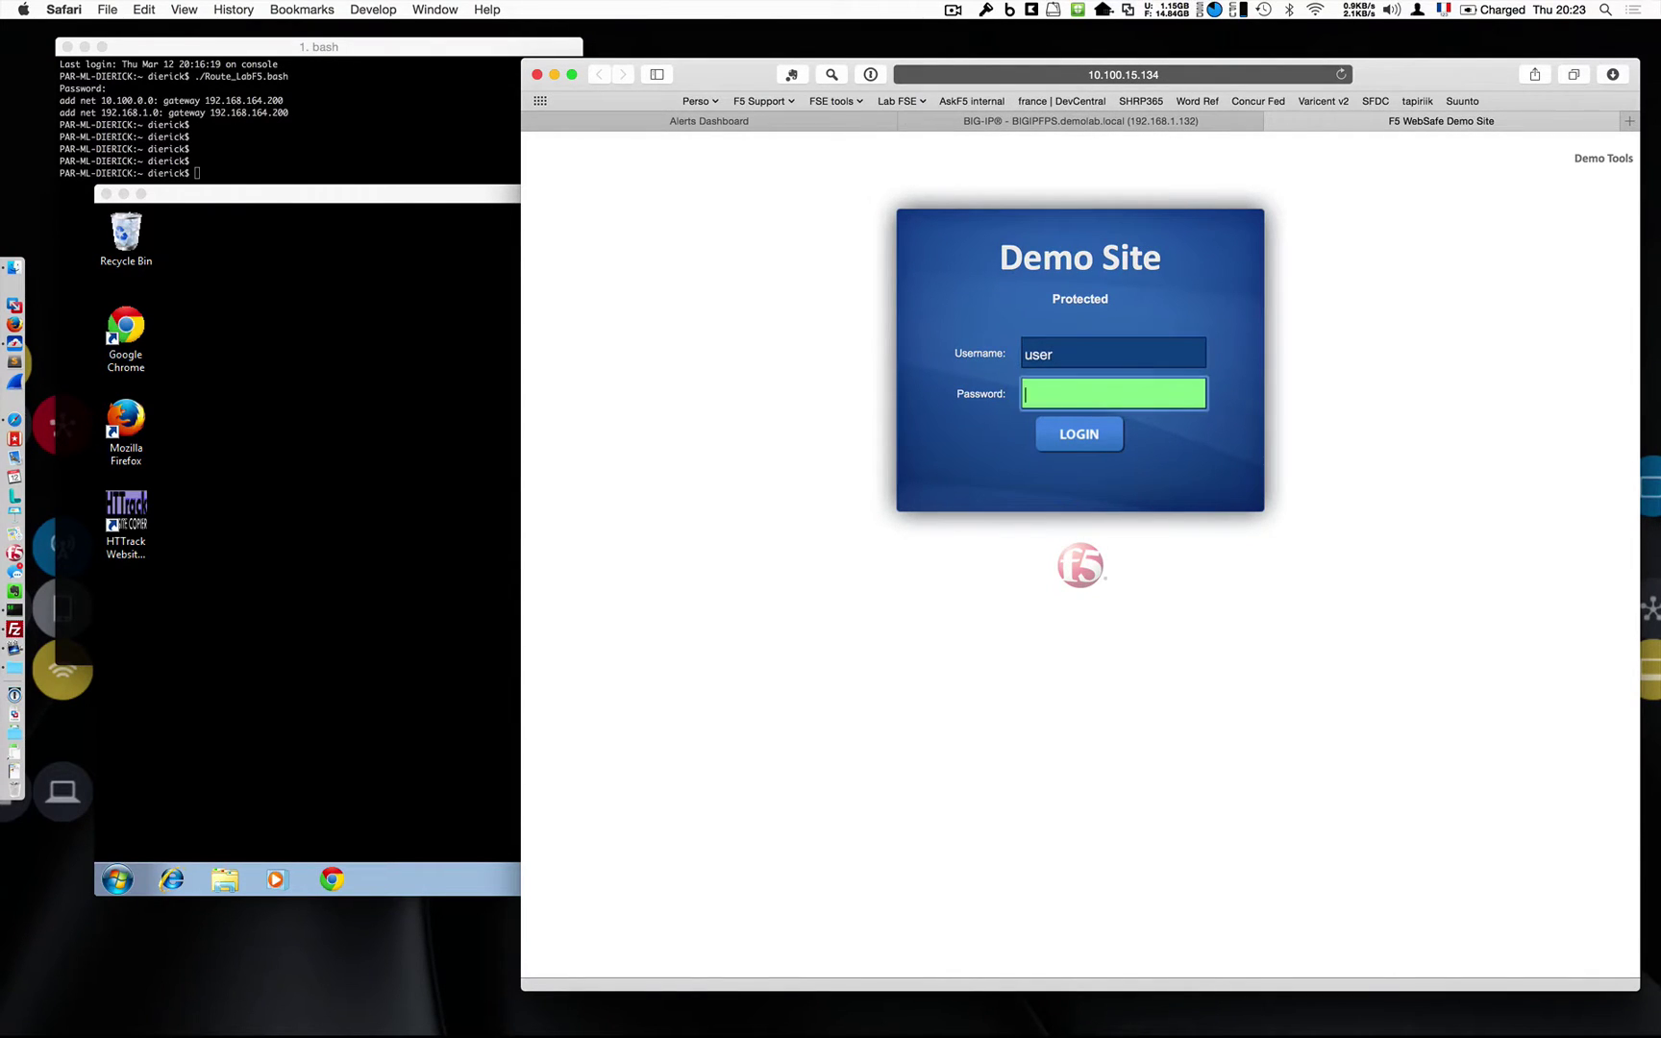
text(uassword)
key(Return)
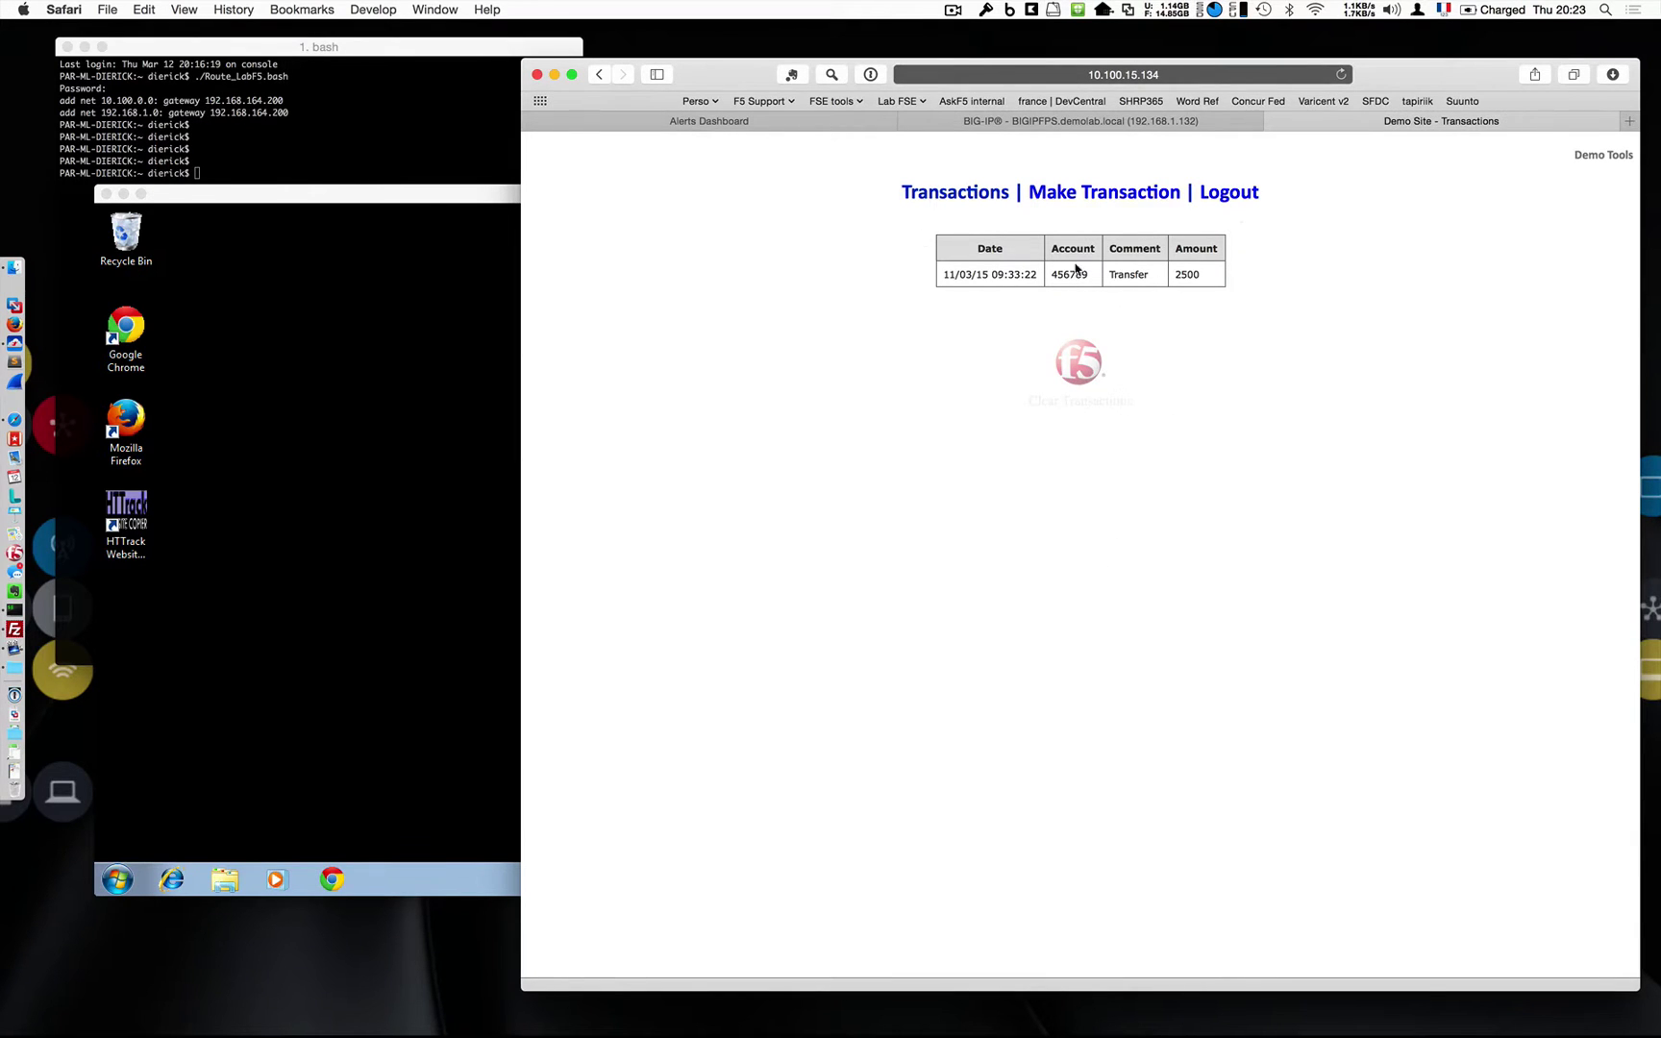
click(1234, 194)
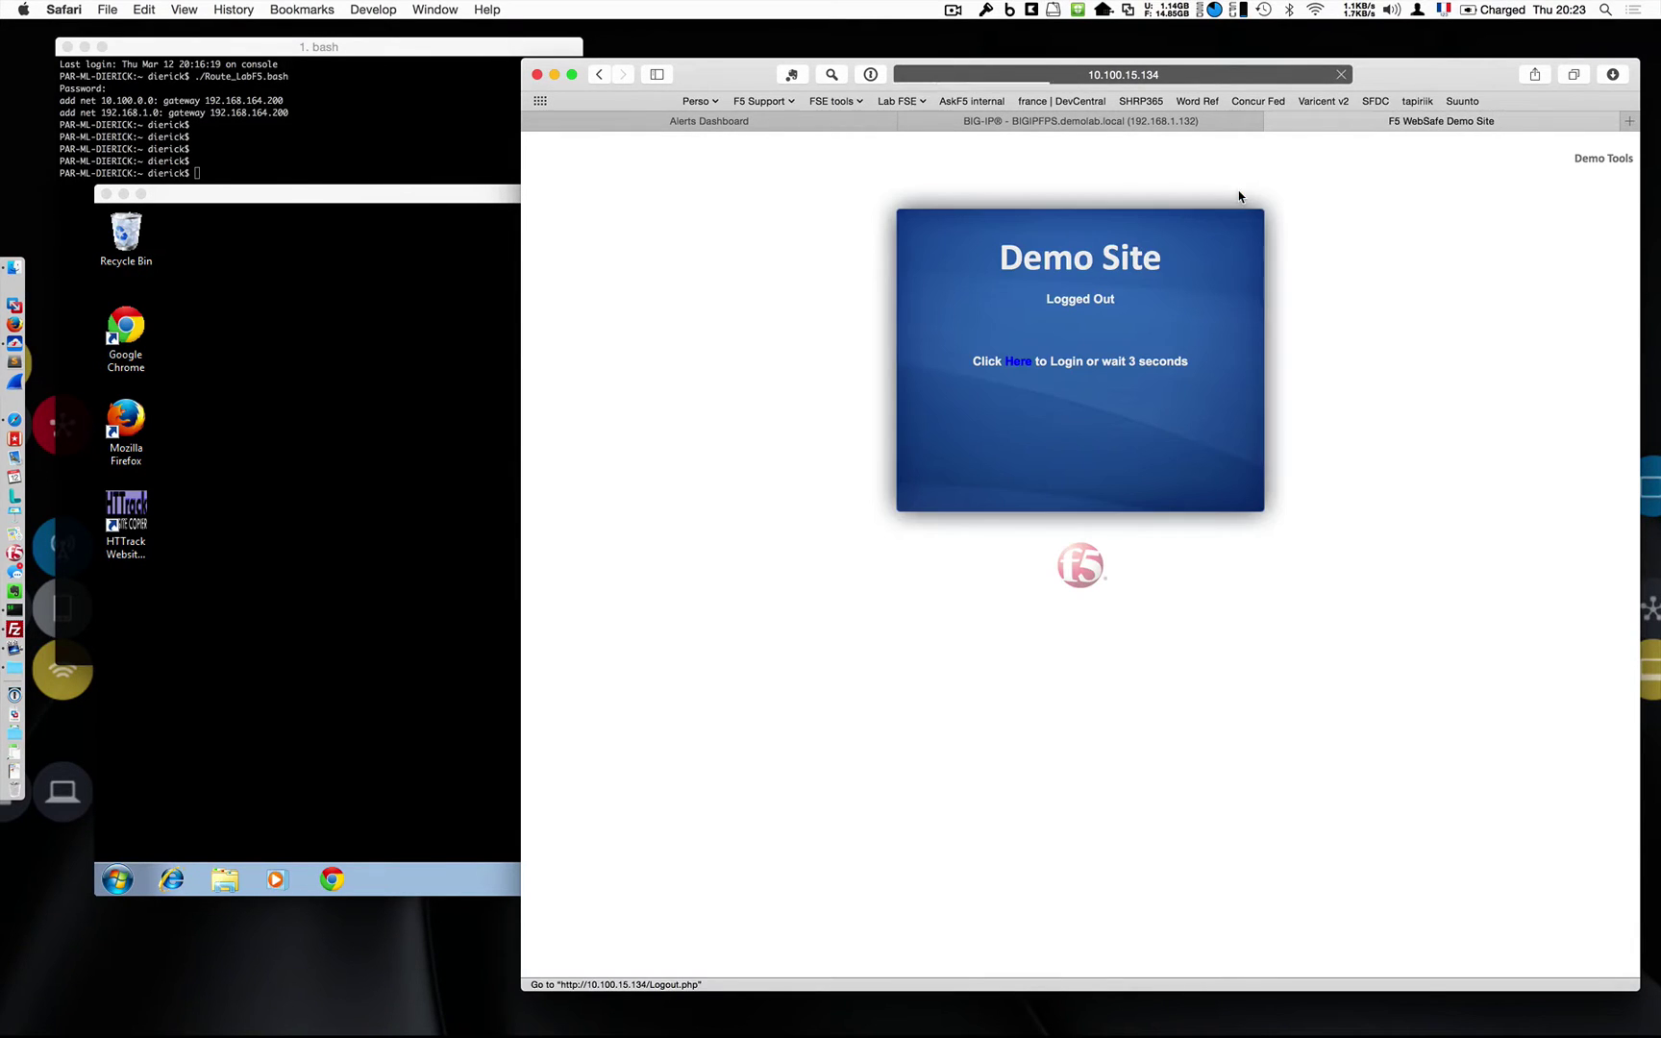
click(994, 120)
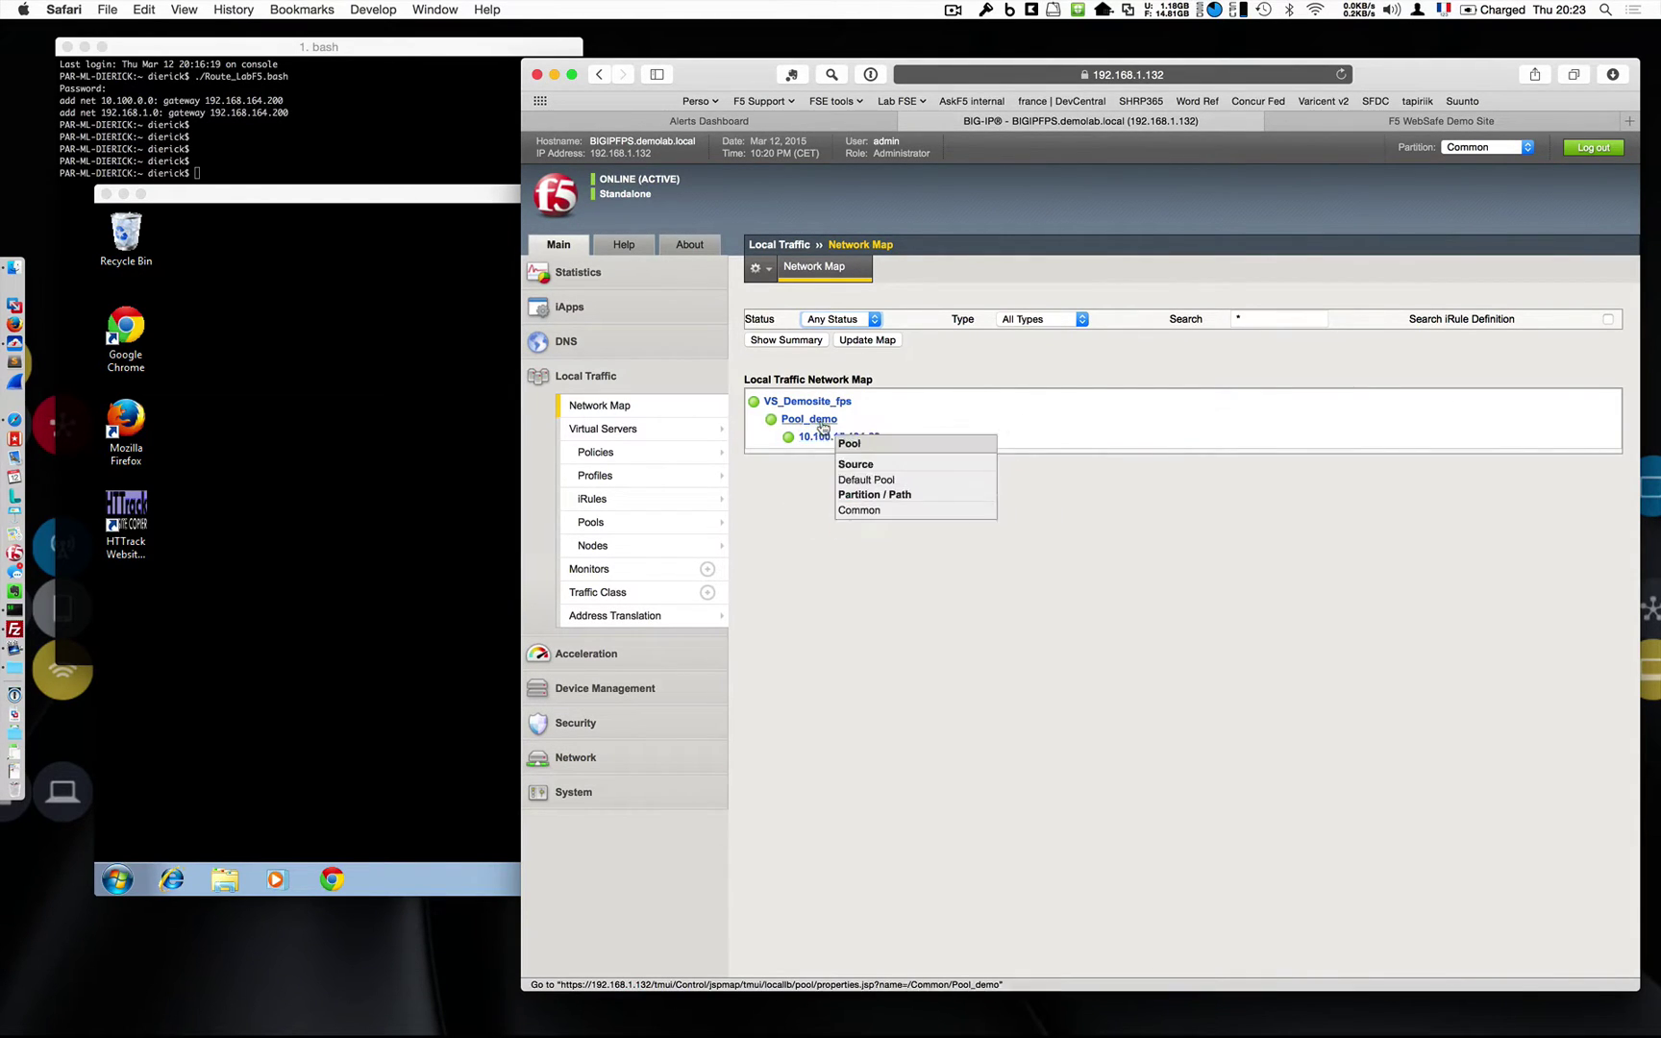
Go to Security > Fraud Protection Service > Anti-Fraud Profiles.
mouse_move(793, 406)
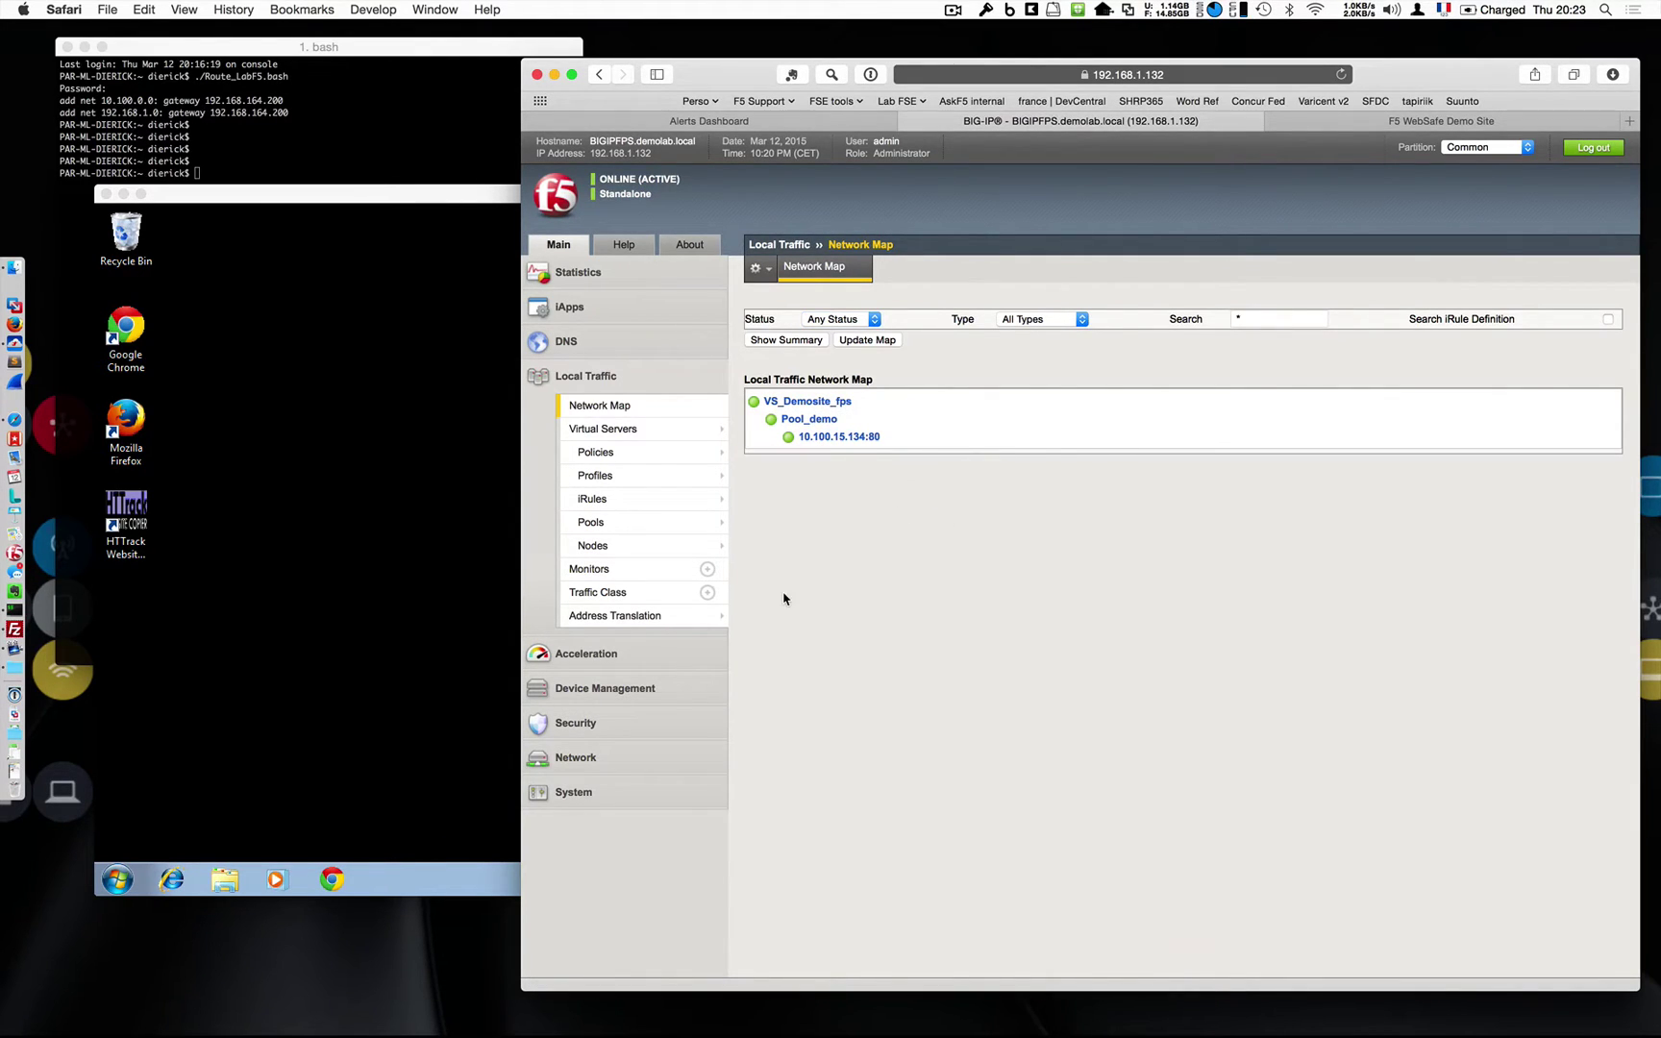
click(613, 723)
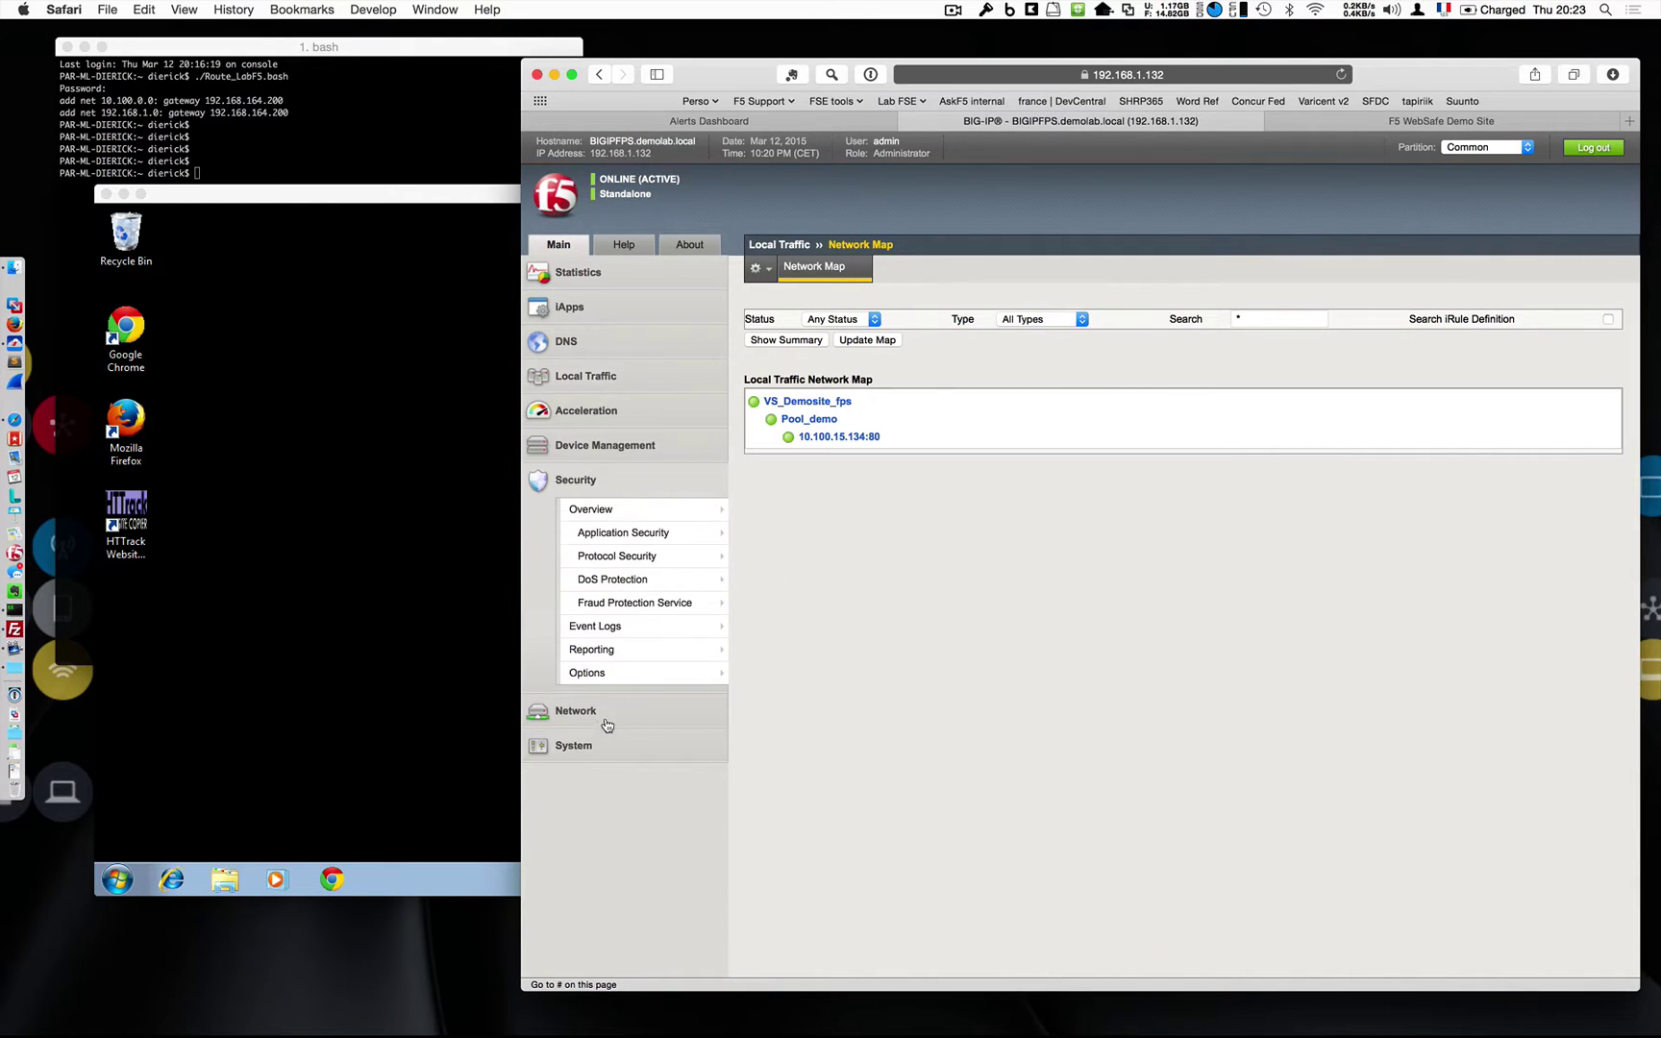
click(637, 610)
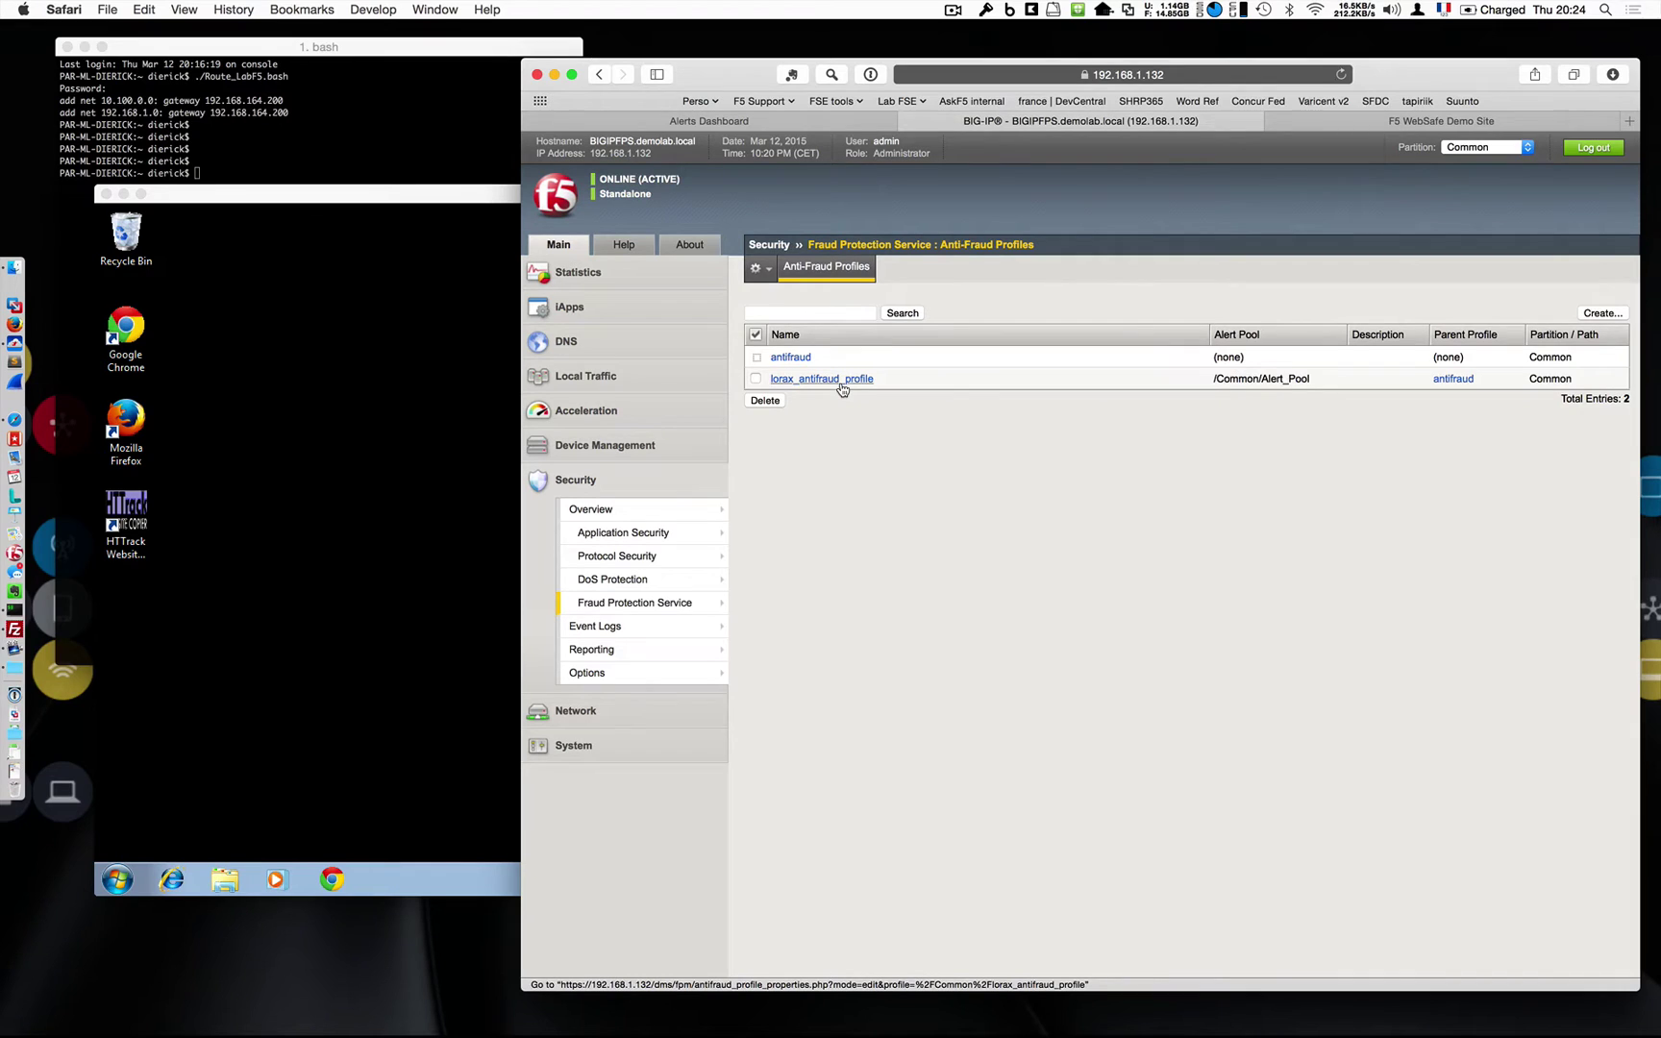
Open lorax_antifraud_profile and compare its /Login.php entry with the Demo Site's URL.
click(840, 381)
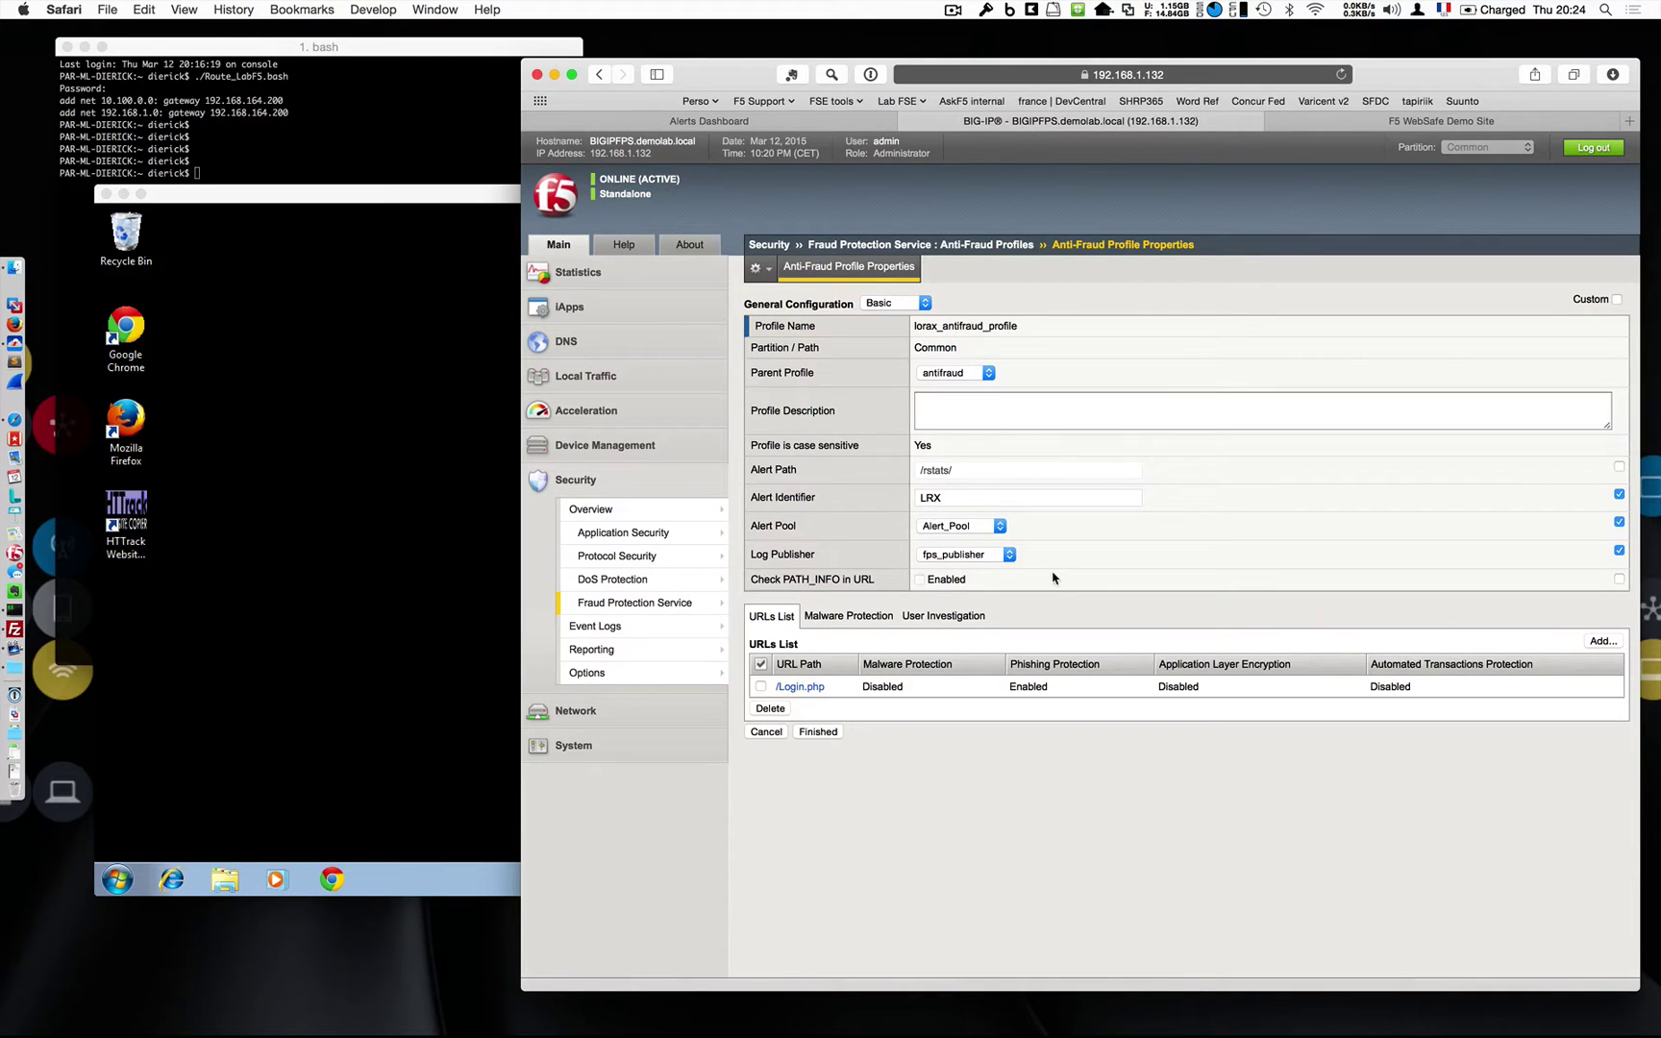
click(1283, 121)
click(1192, 75)
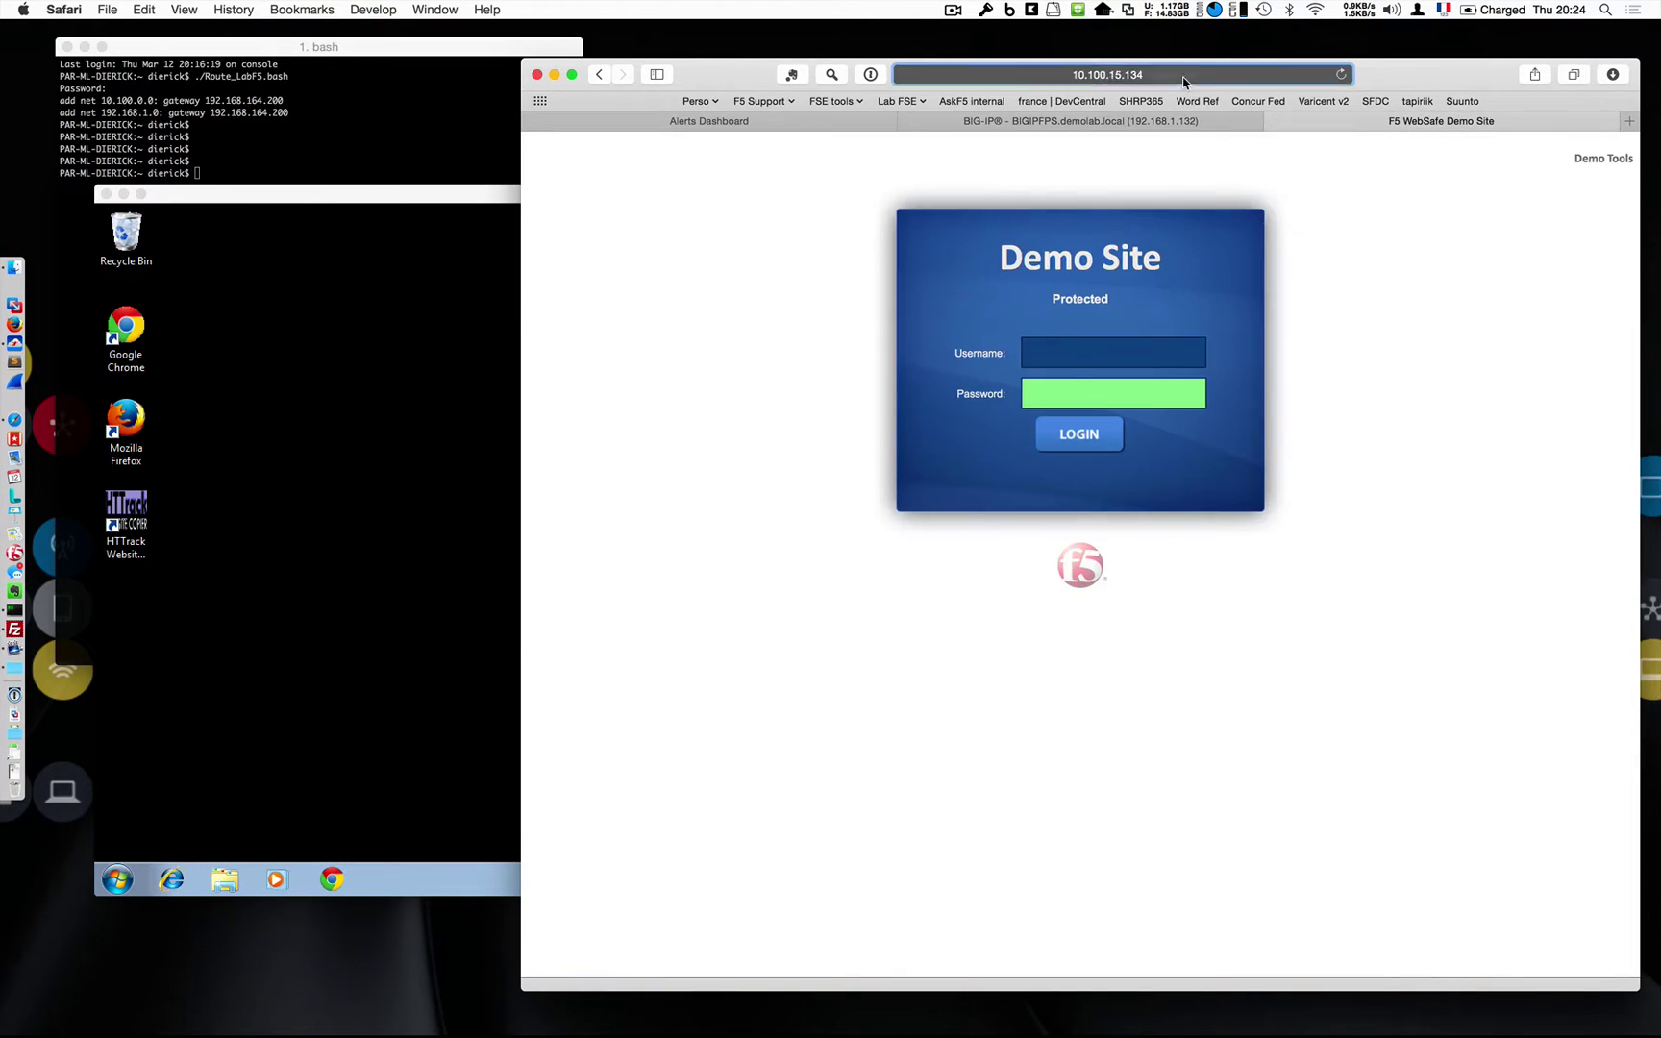
click(765, 377)
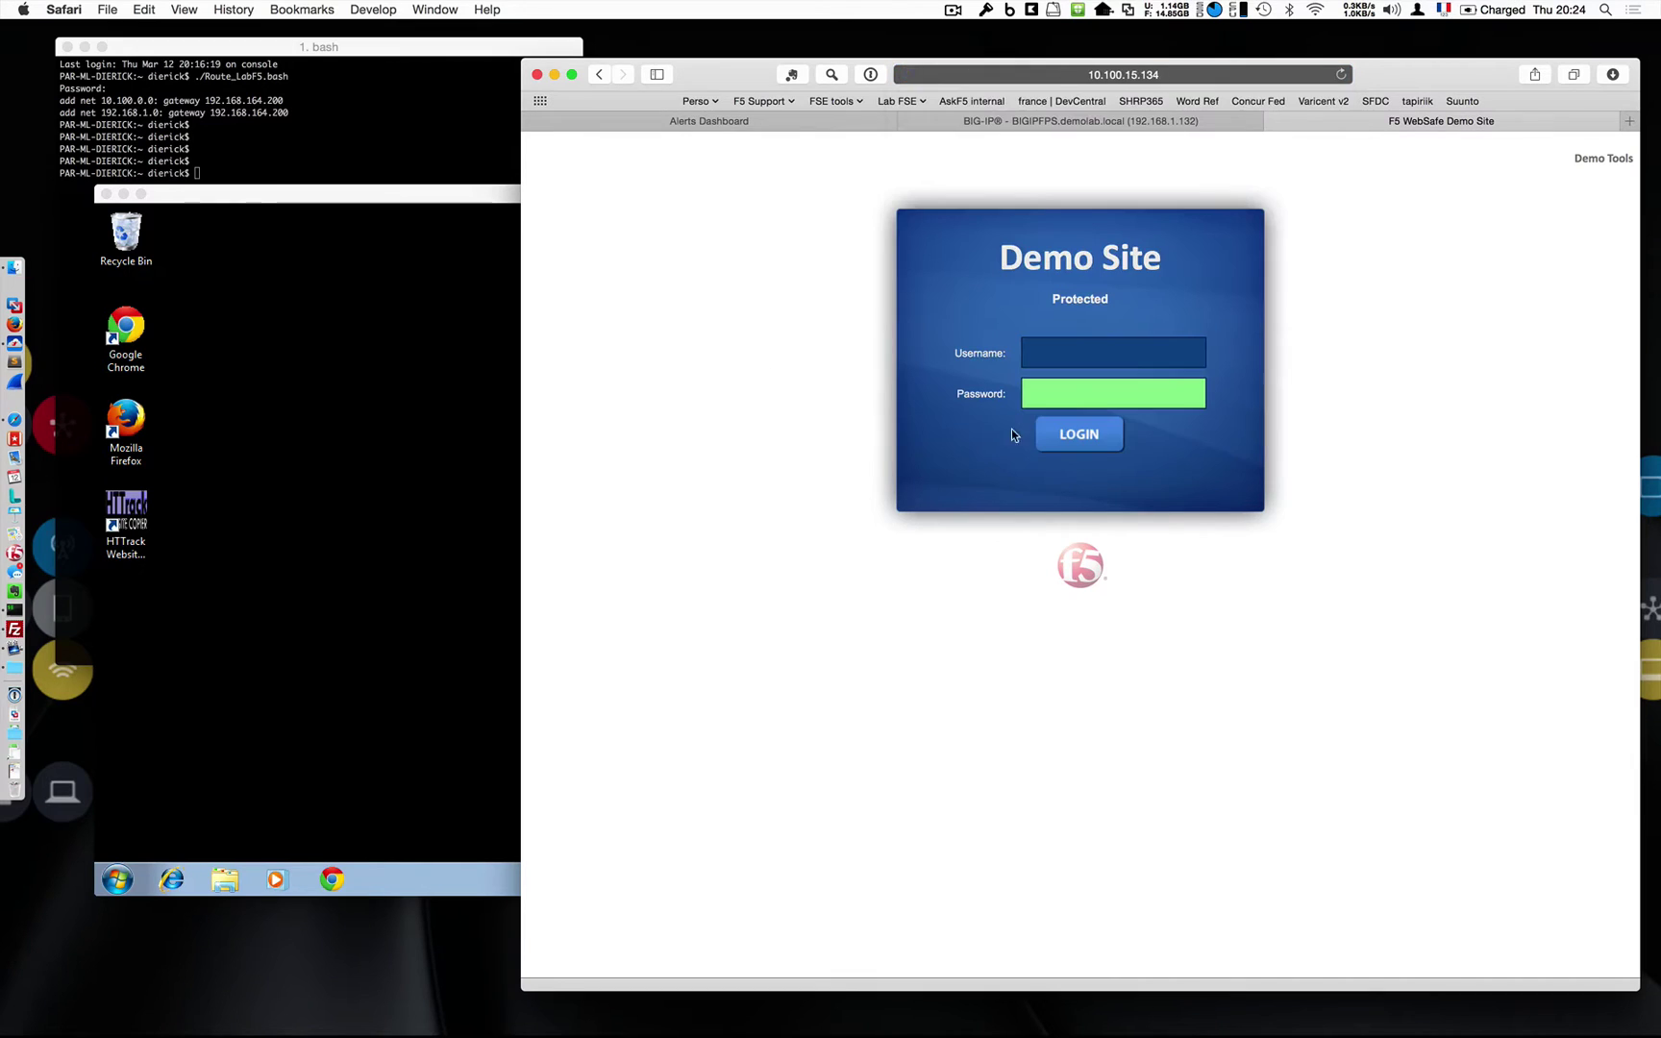
click(1006, 125)
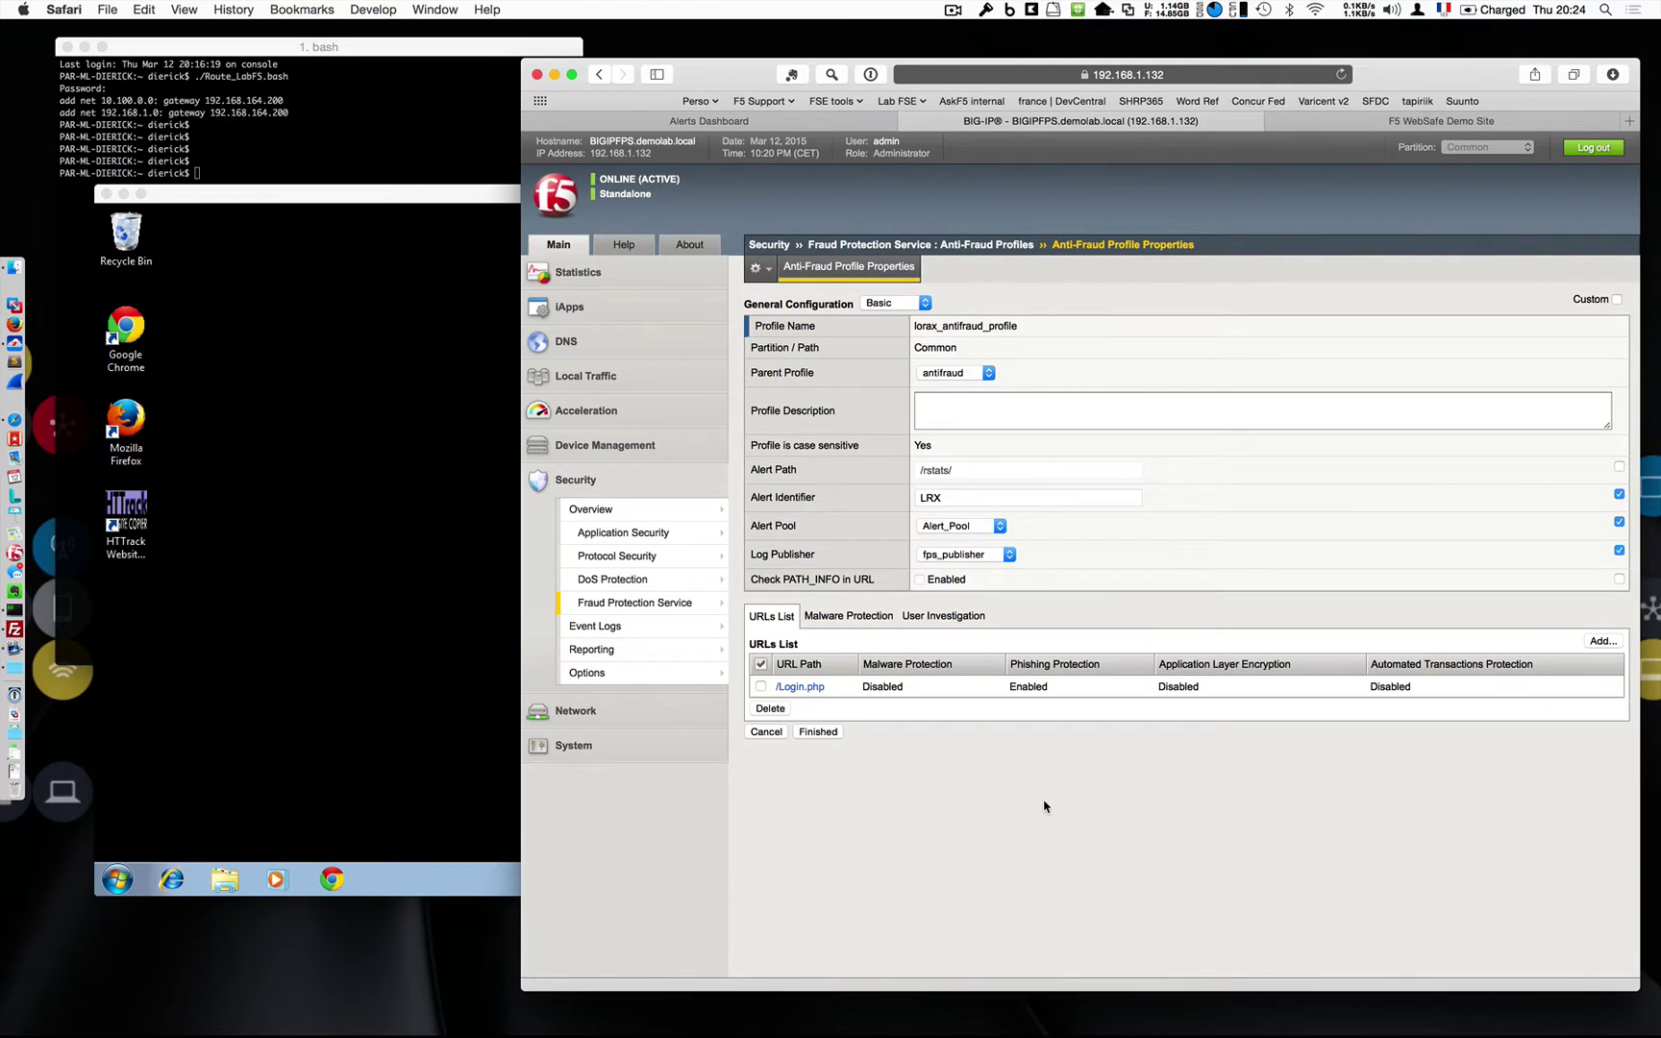
Open the /Login.php URL settings and leave Malware Detection and Application Layer Encryption off.
click(808, 688)
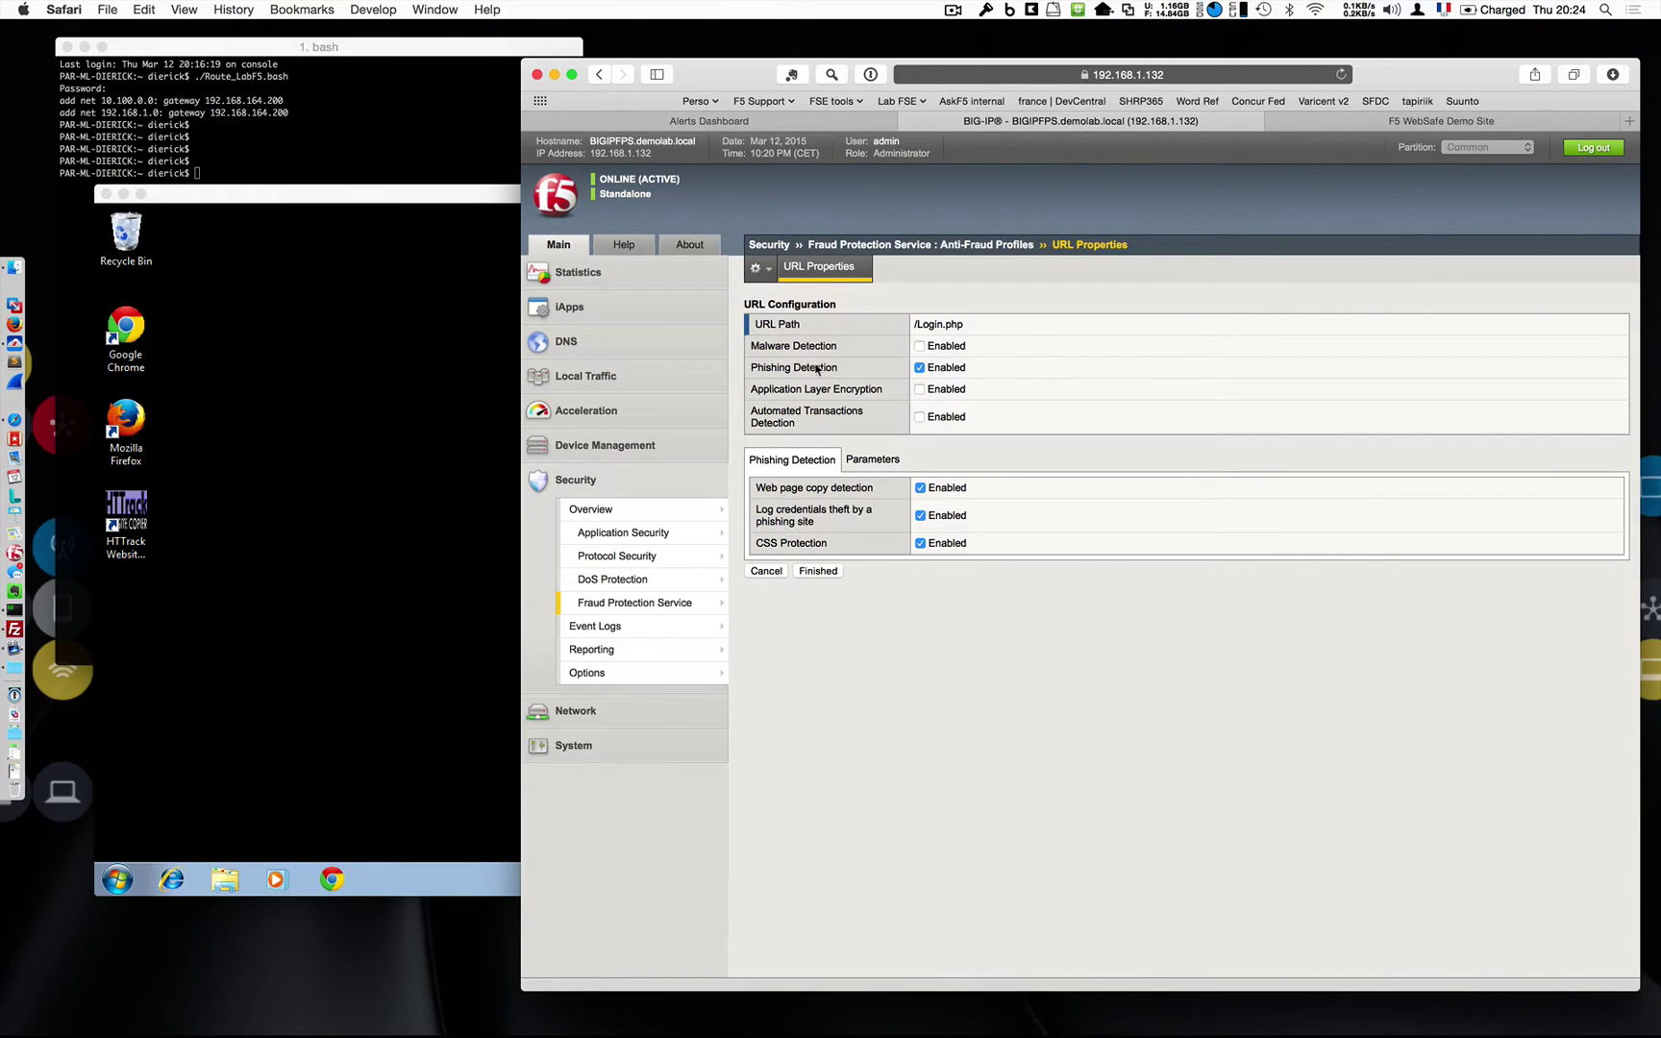
click(920, 347)
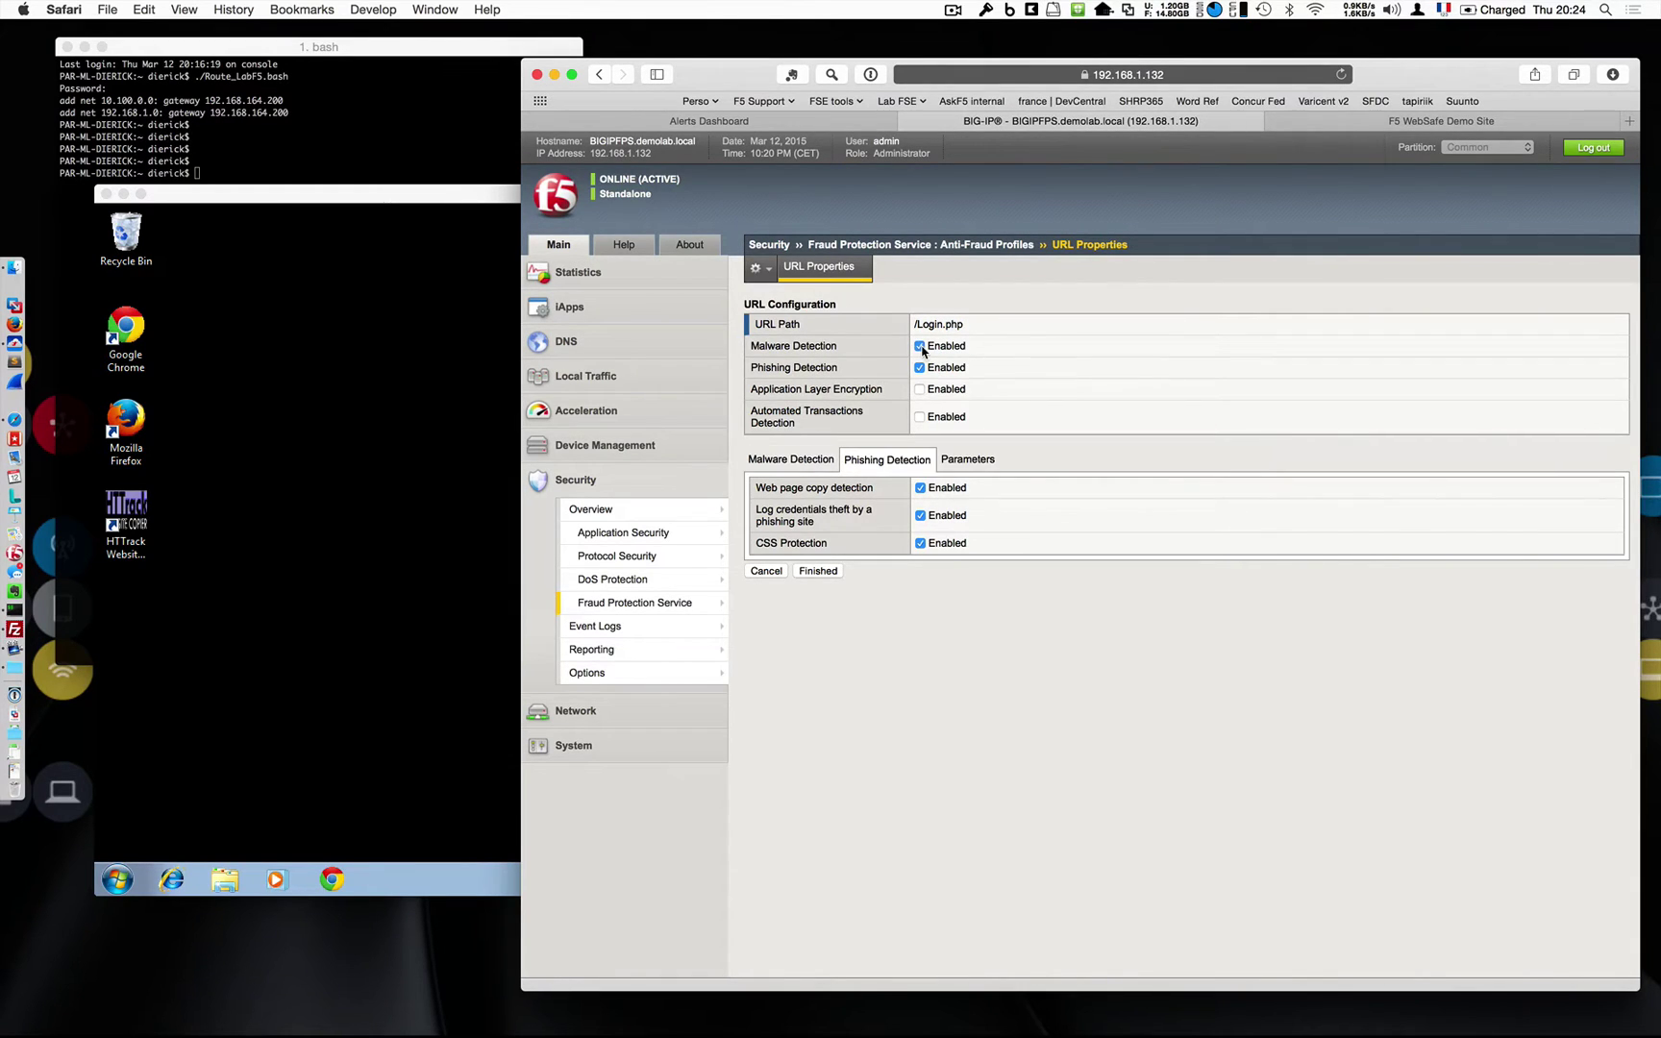
click(920, 347)
click(920, 389)
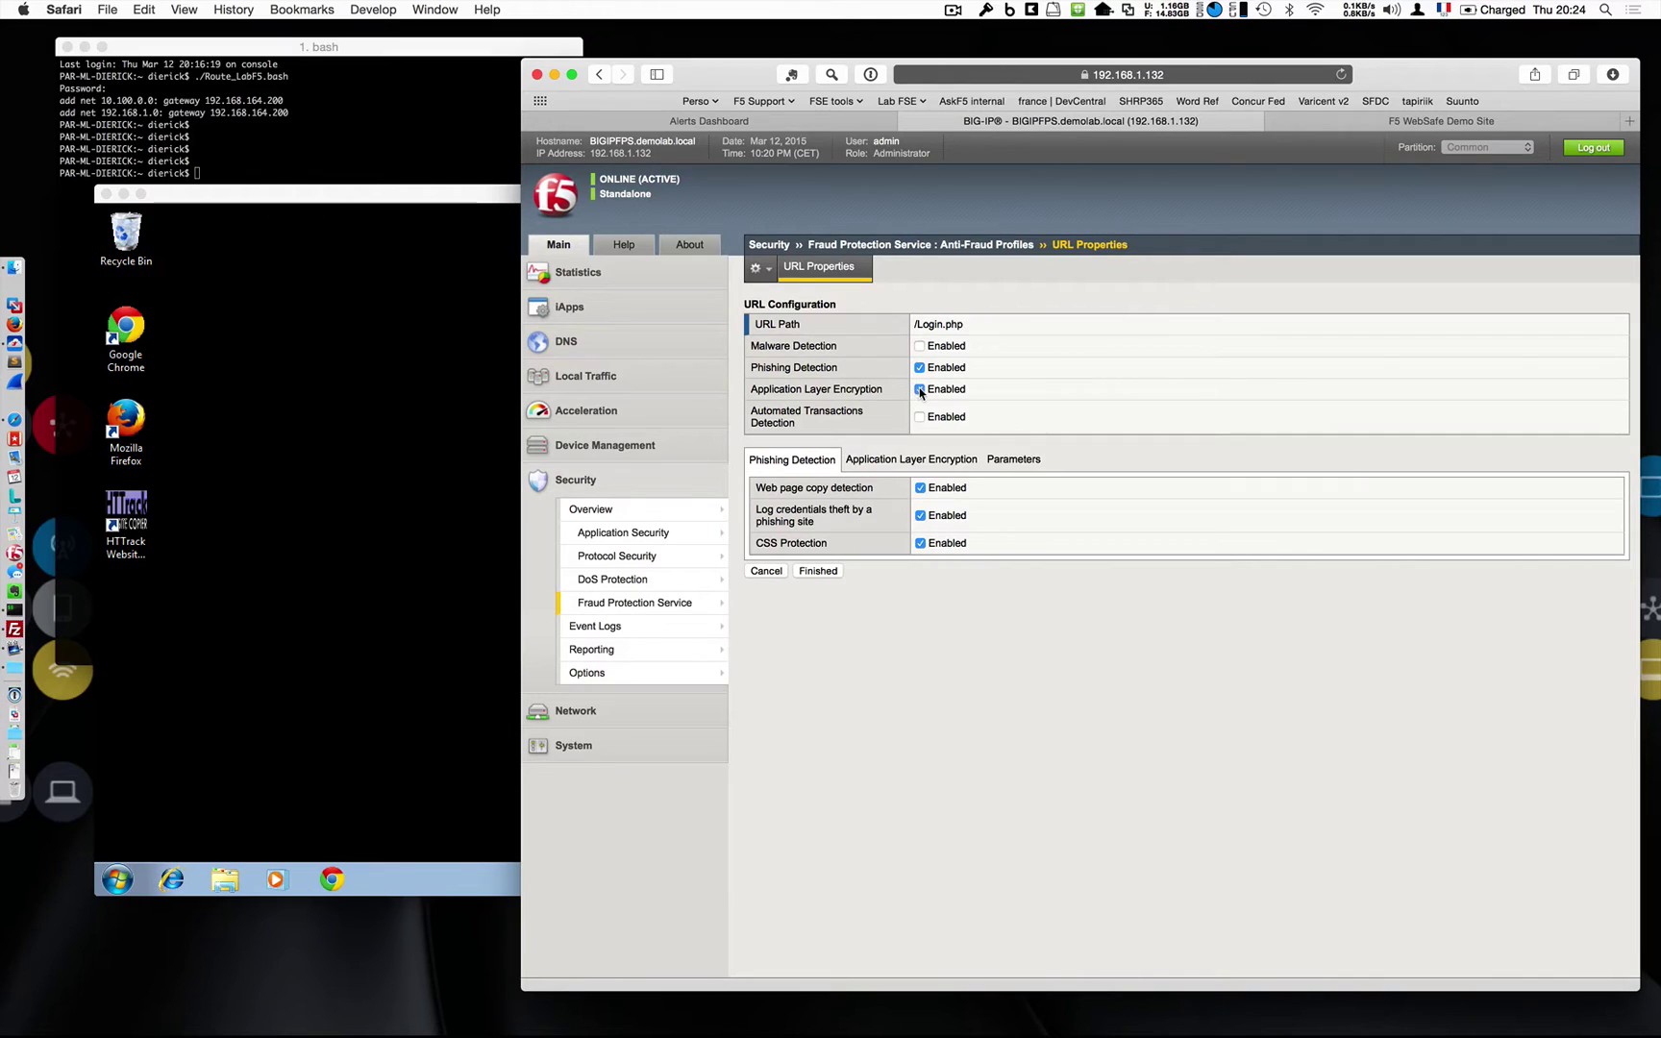
click(920, 389)
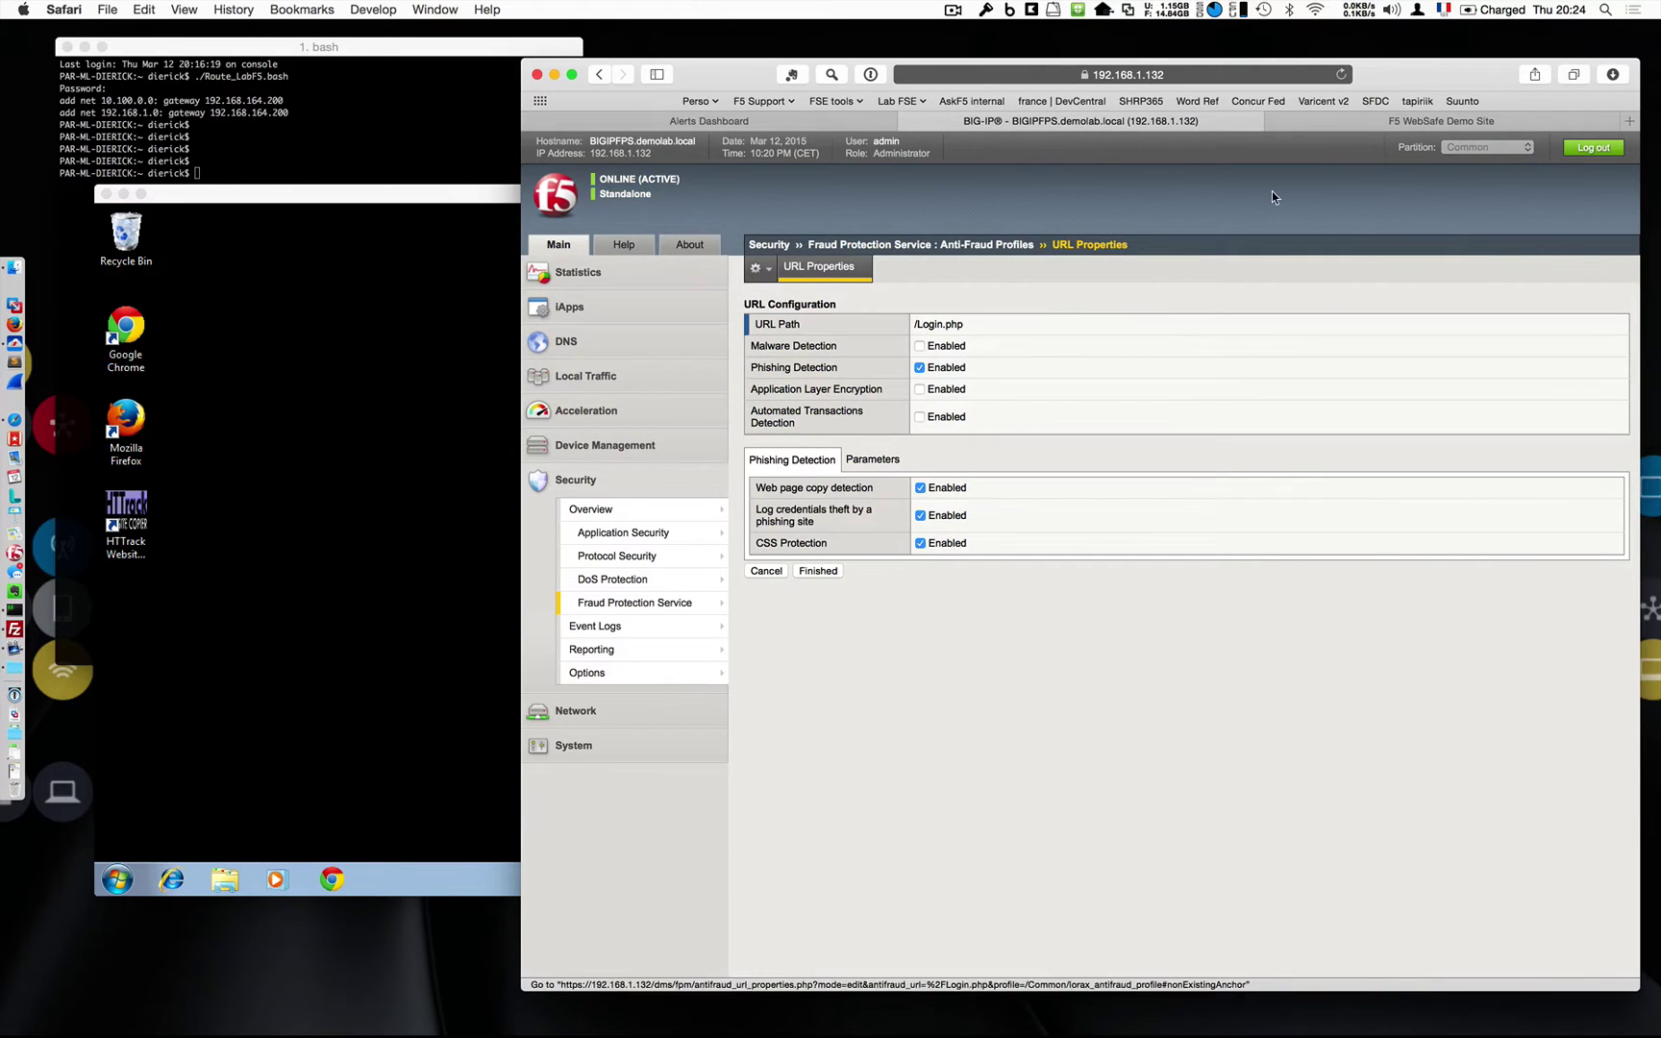
click(1308, 127)
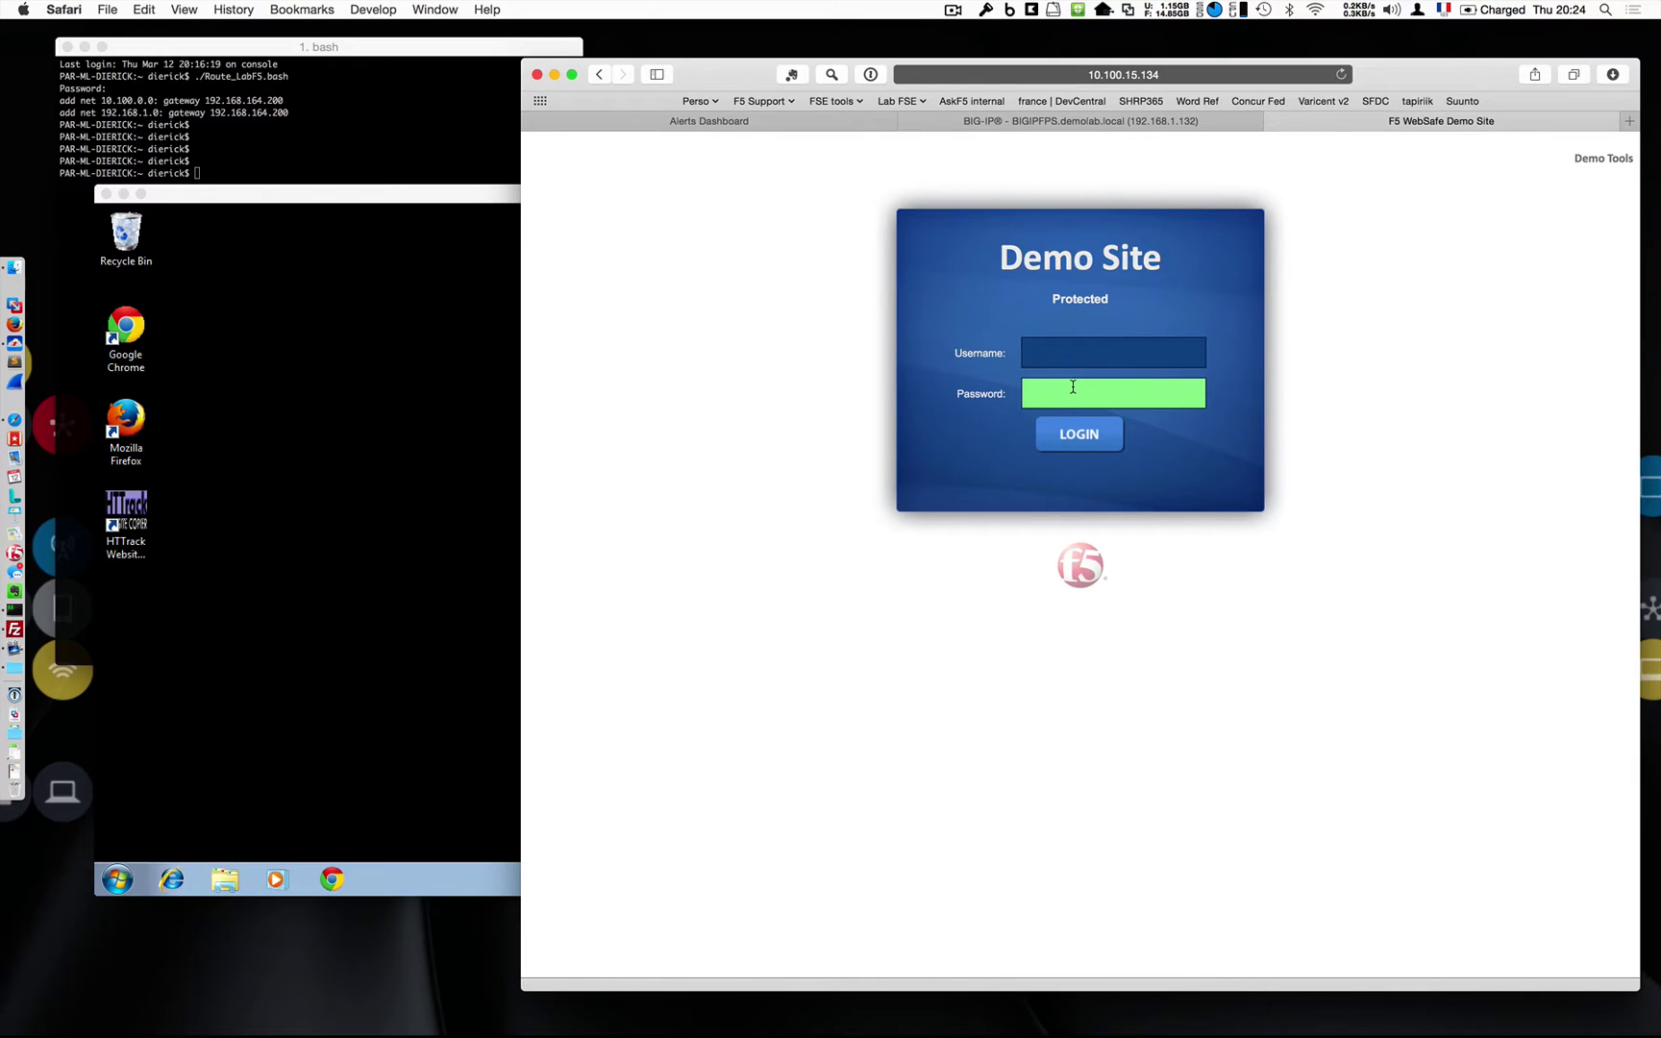
Launch Chrome and load the demo site at 10.100.15.134.
click(374, 943)
key(super+space)
text(chrome)
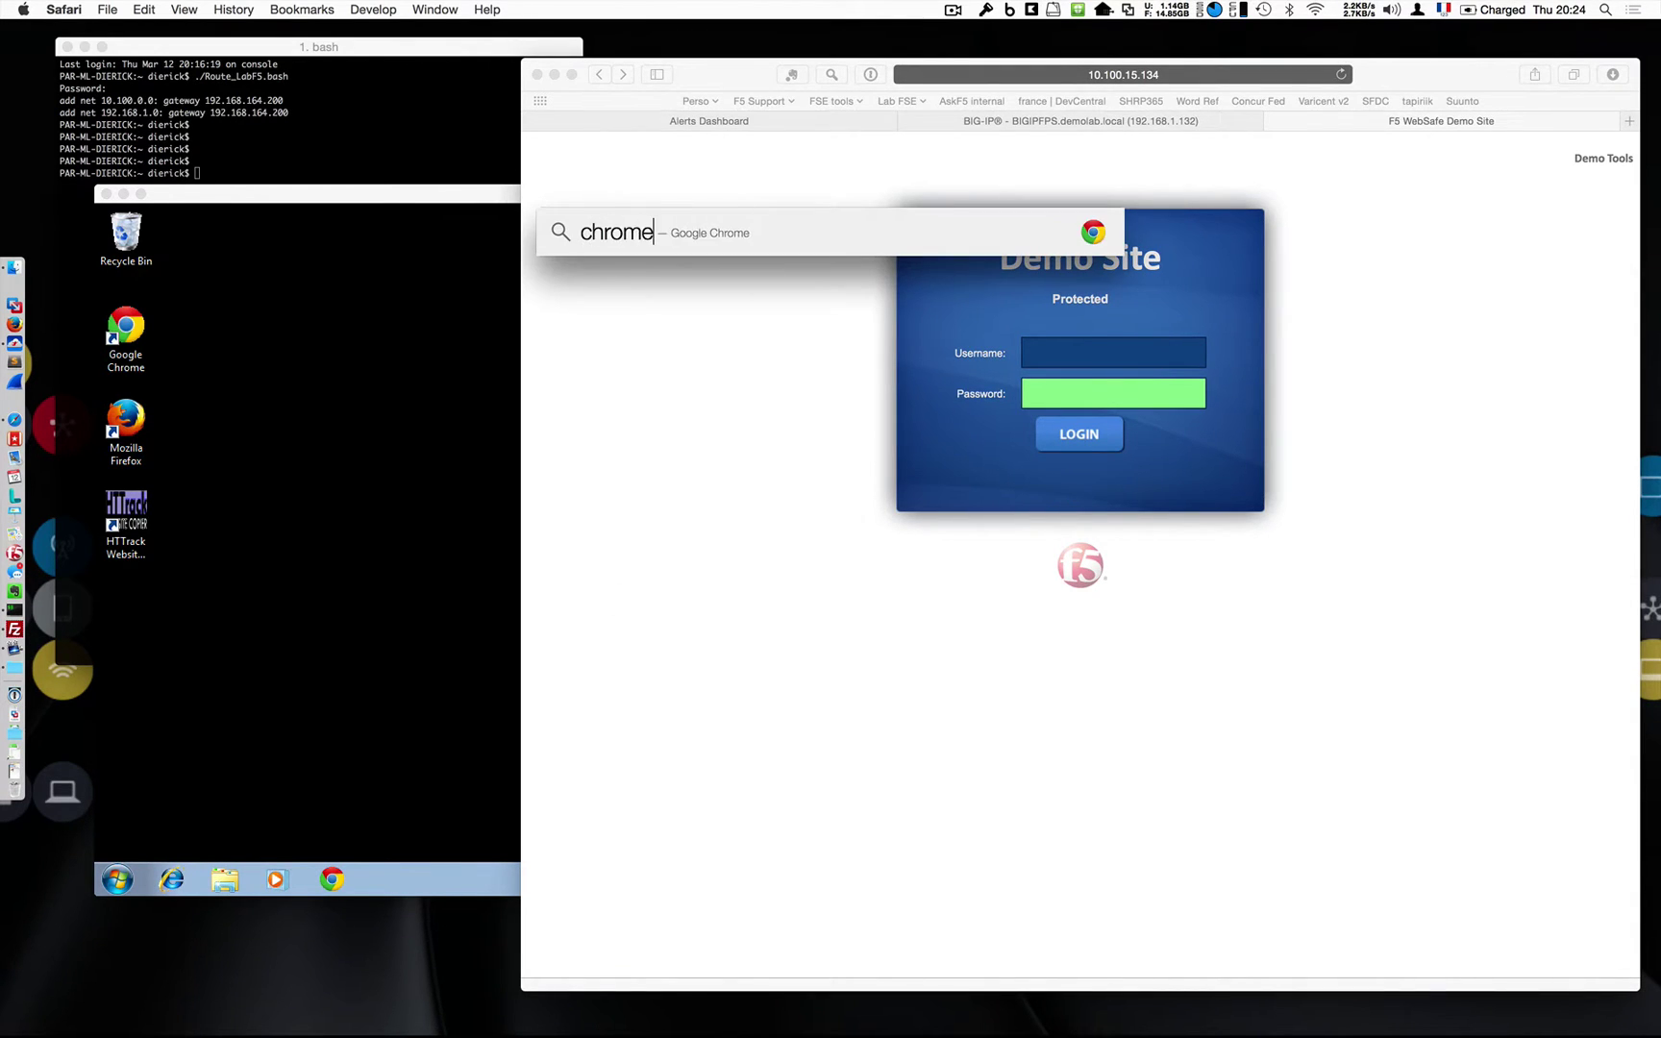
key(Return)
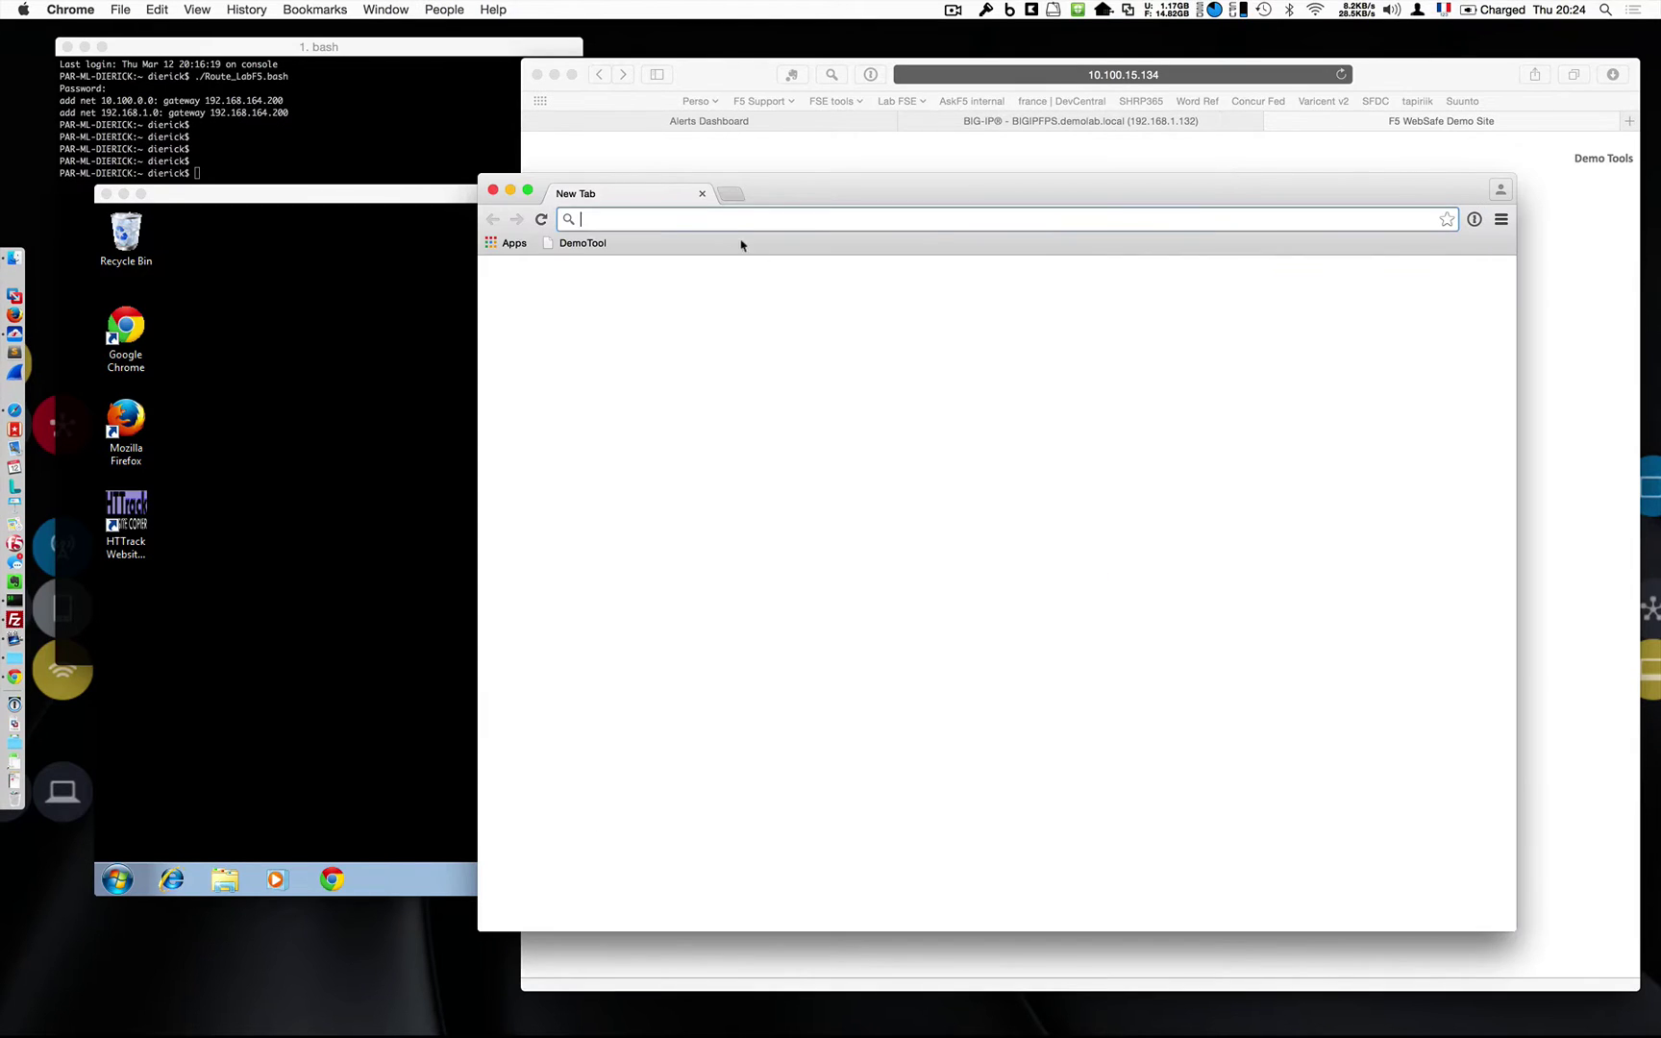
text(10.100.15.134)
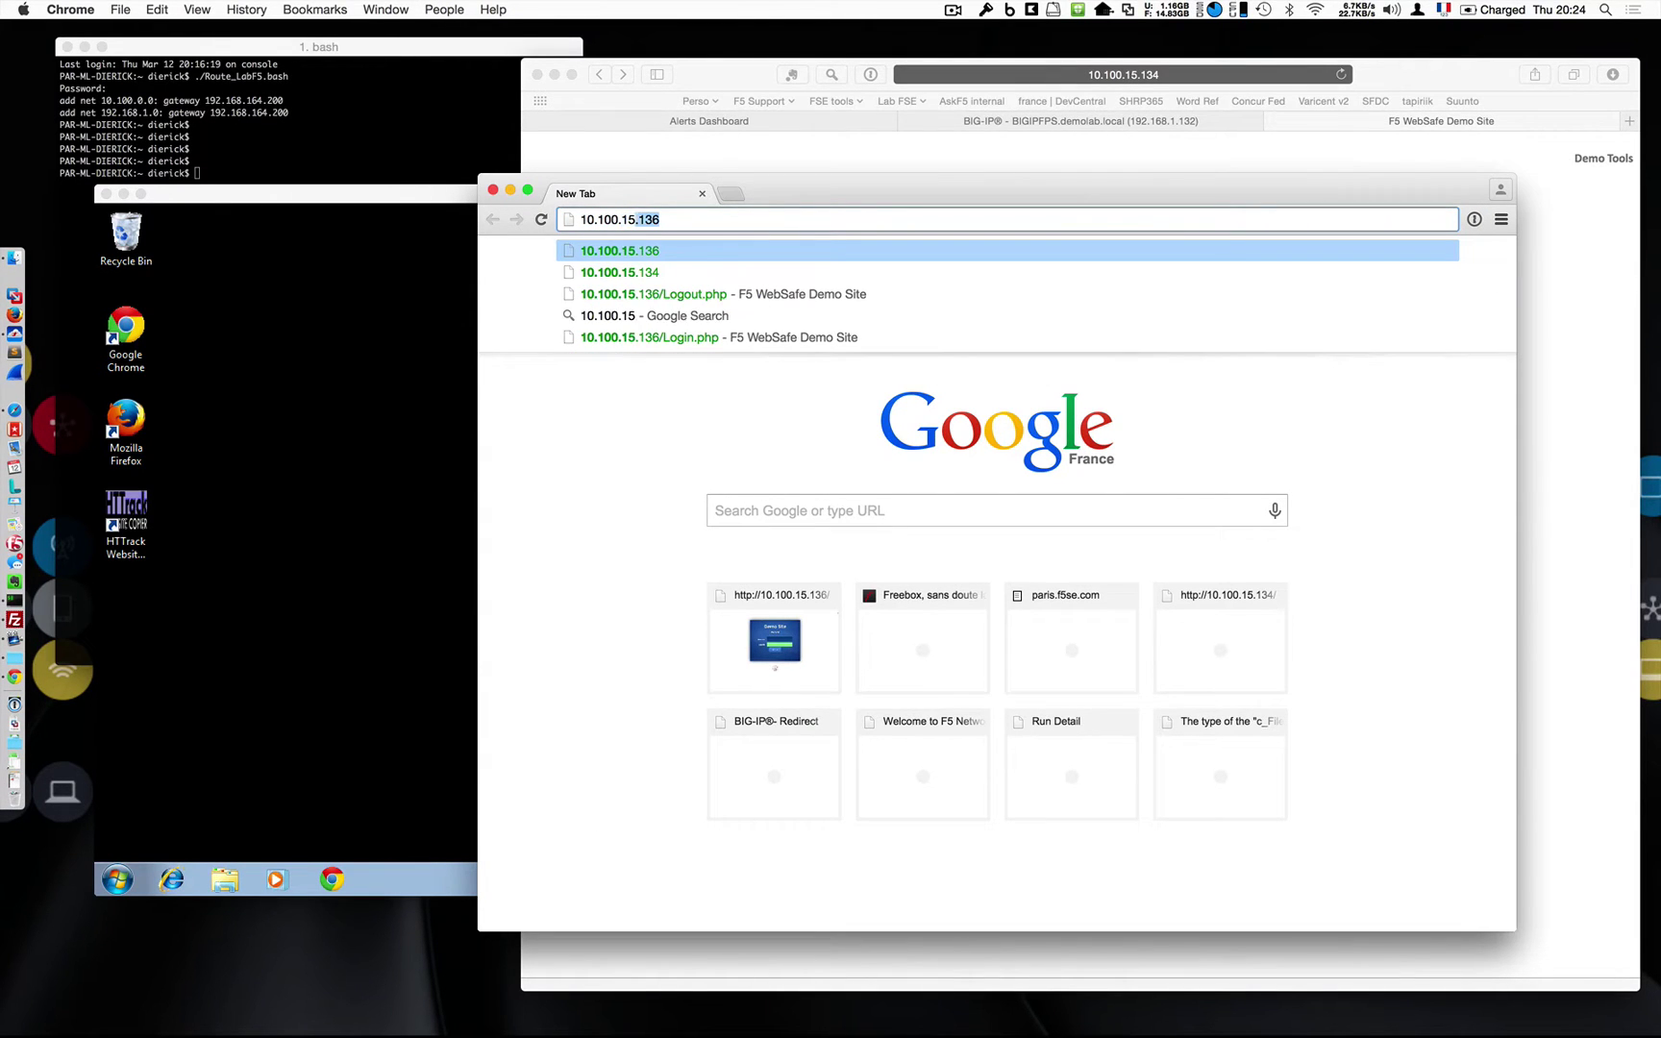
key(Return)
right_click(641, 465)
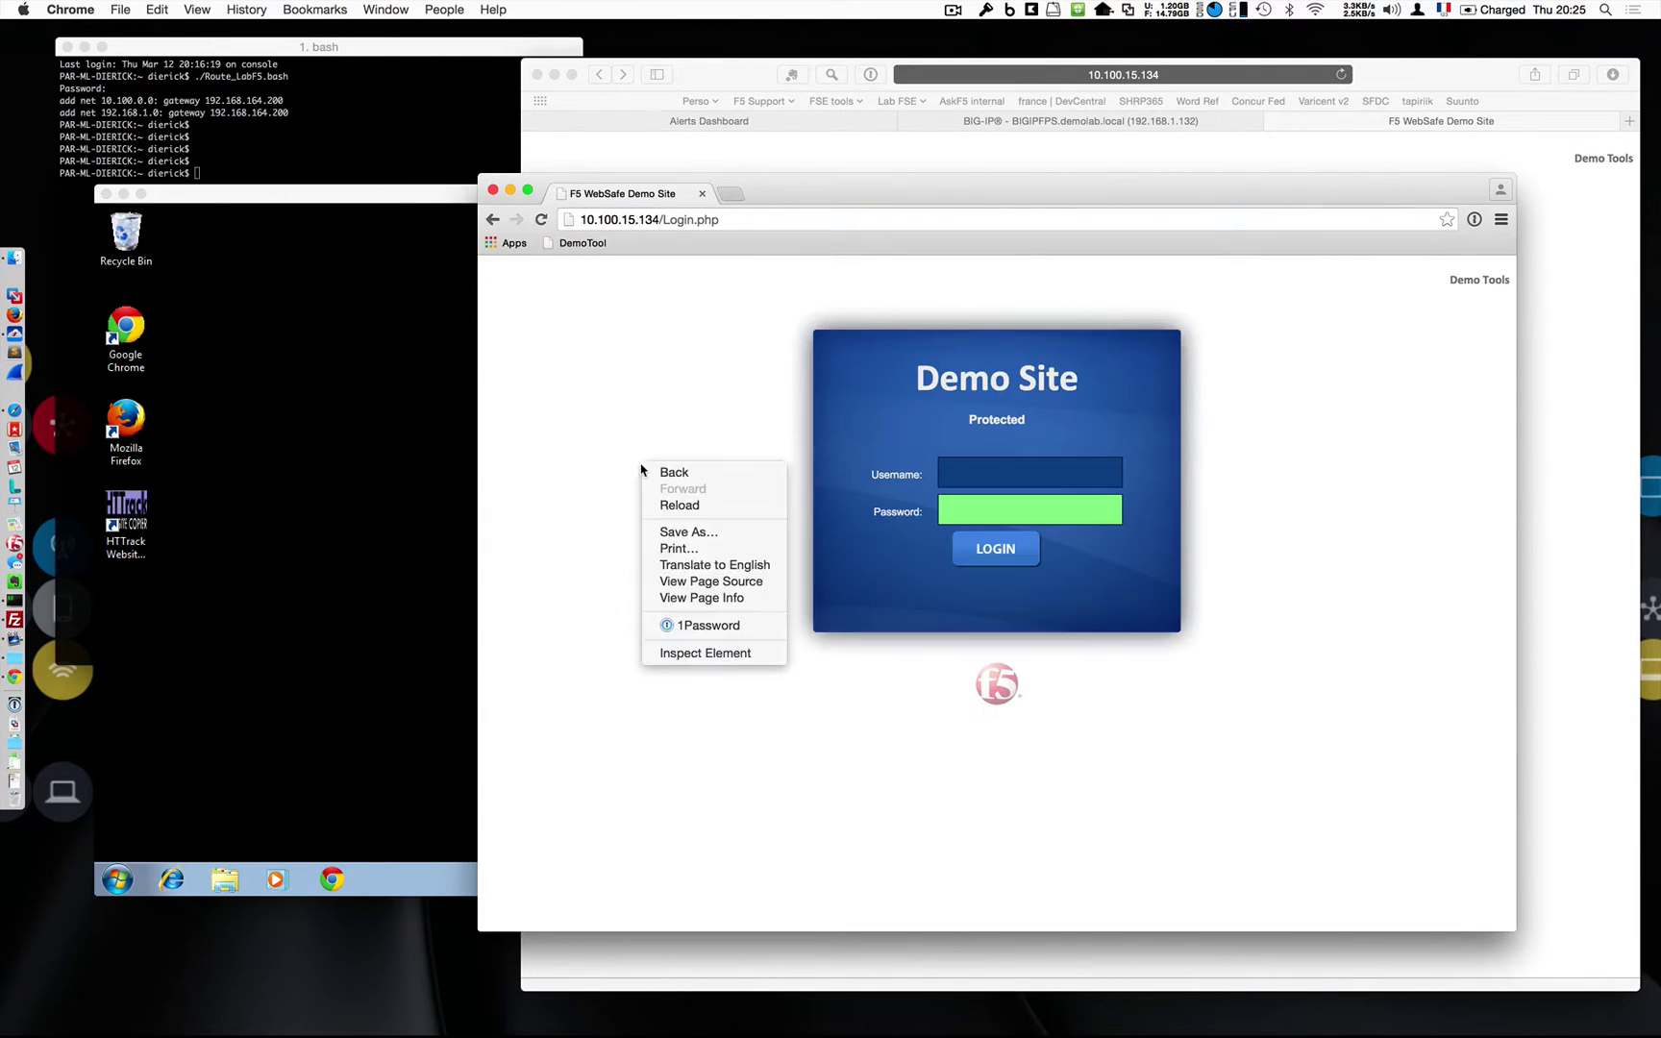
Inspect the Username field's HTML markup in Chrome's developer tools.
click(723, 659)
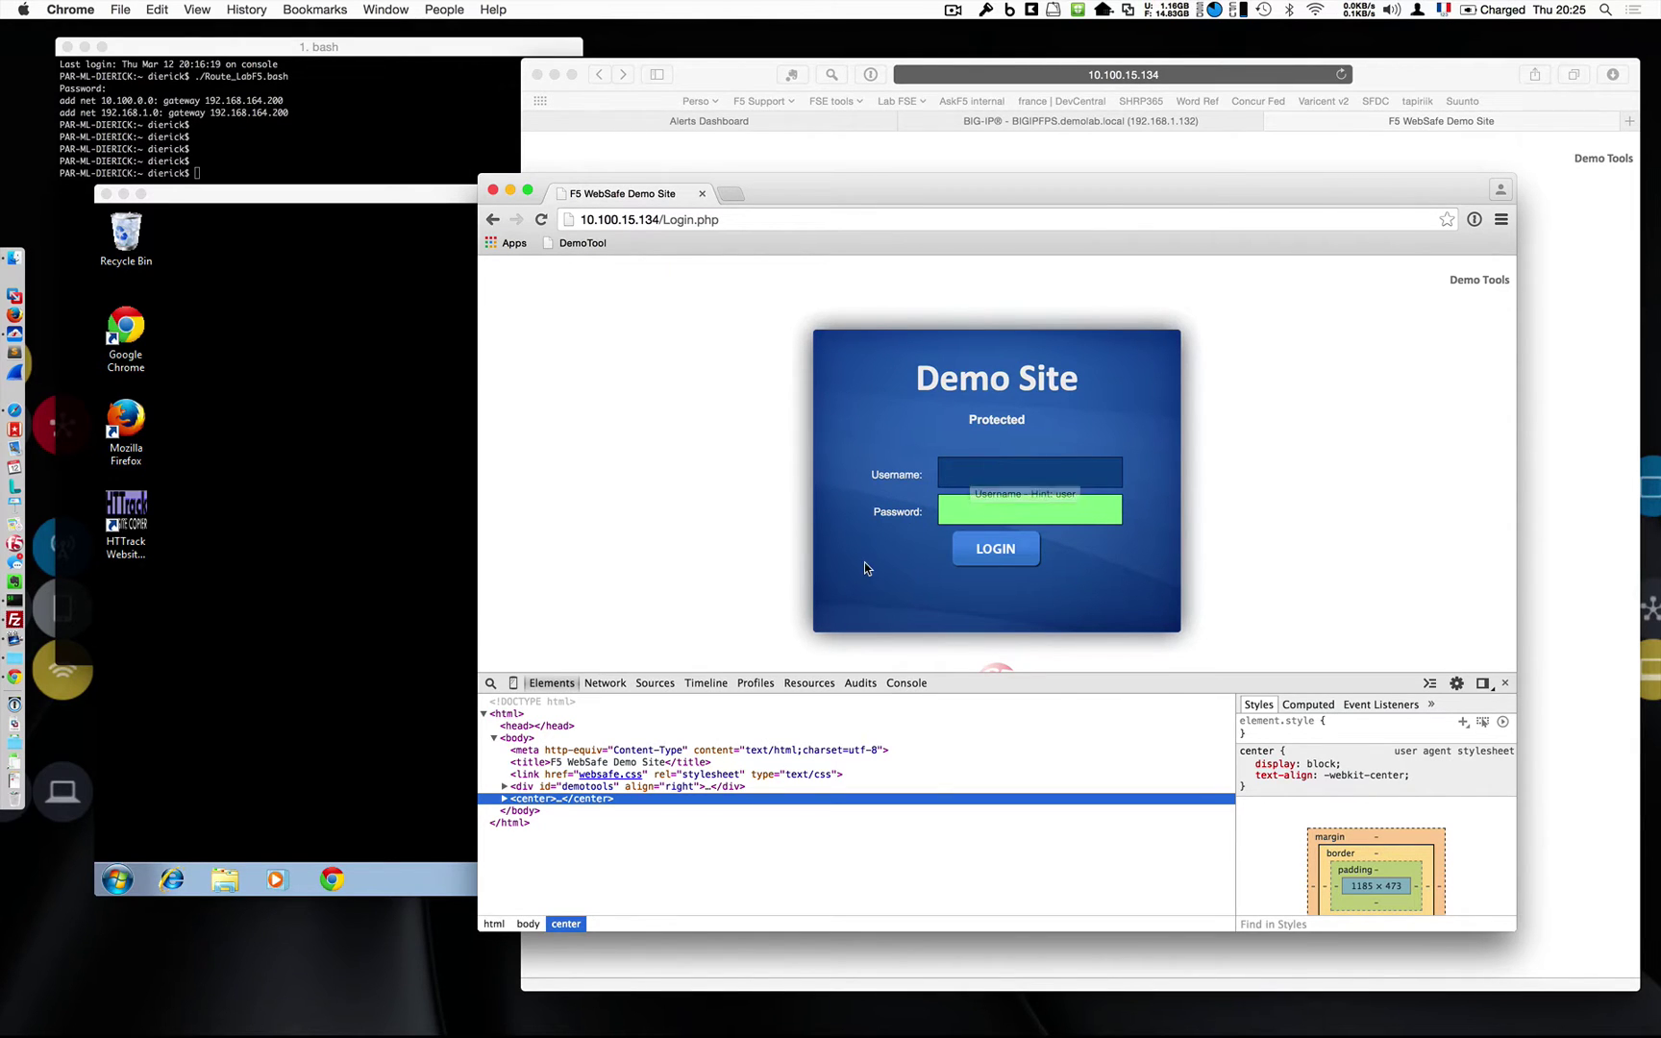
click(490, 683)
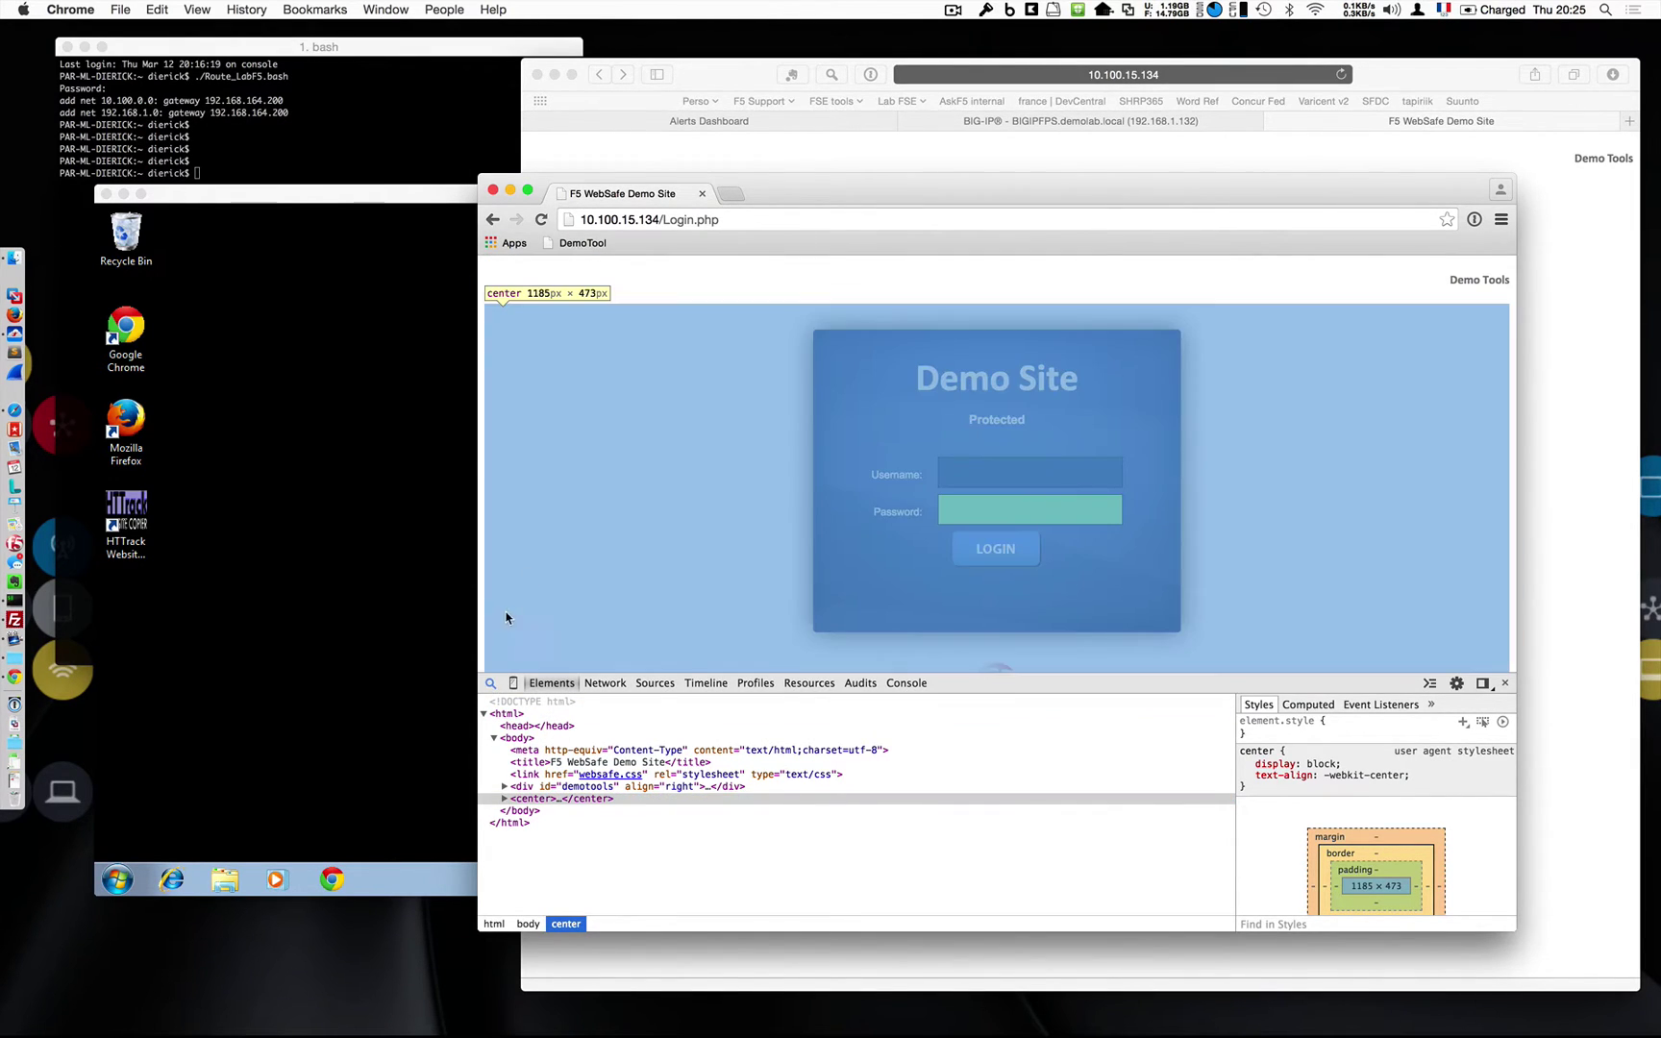
click(973, 481)
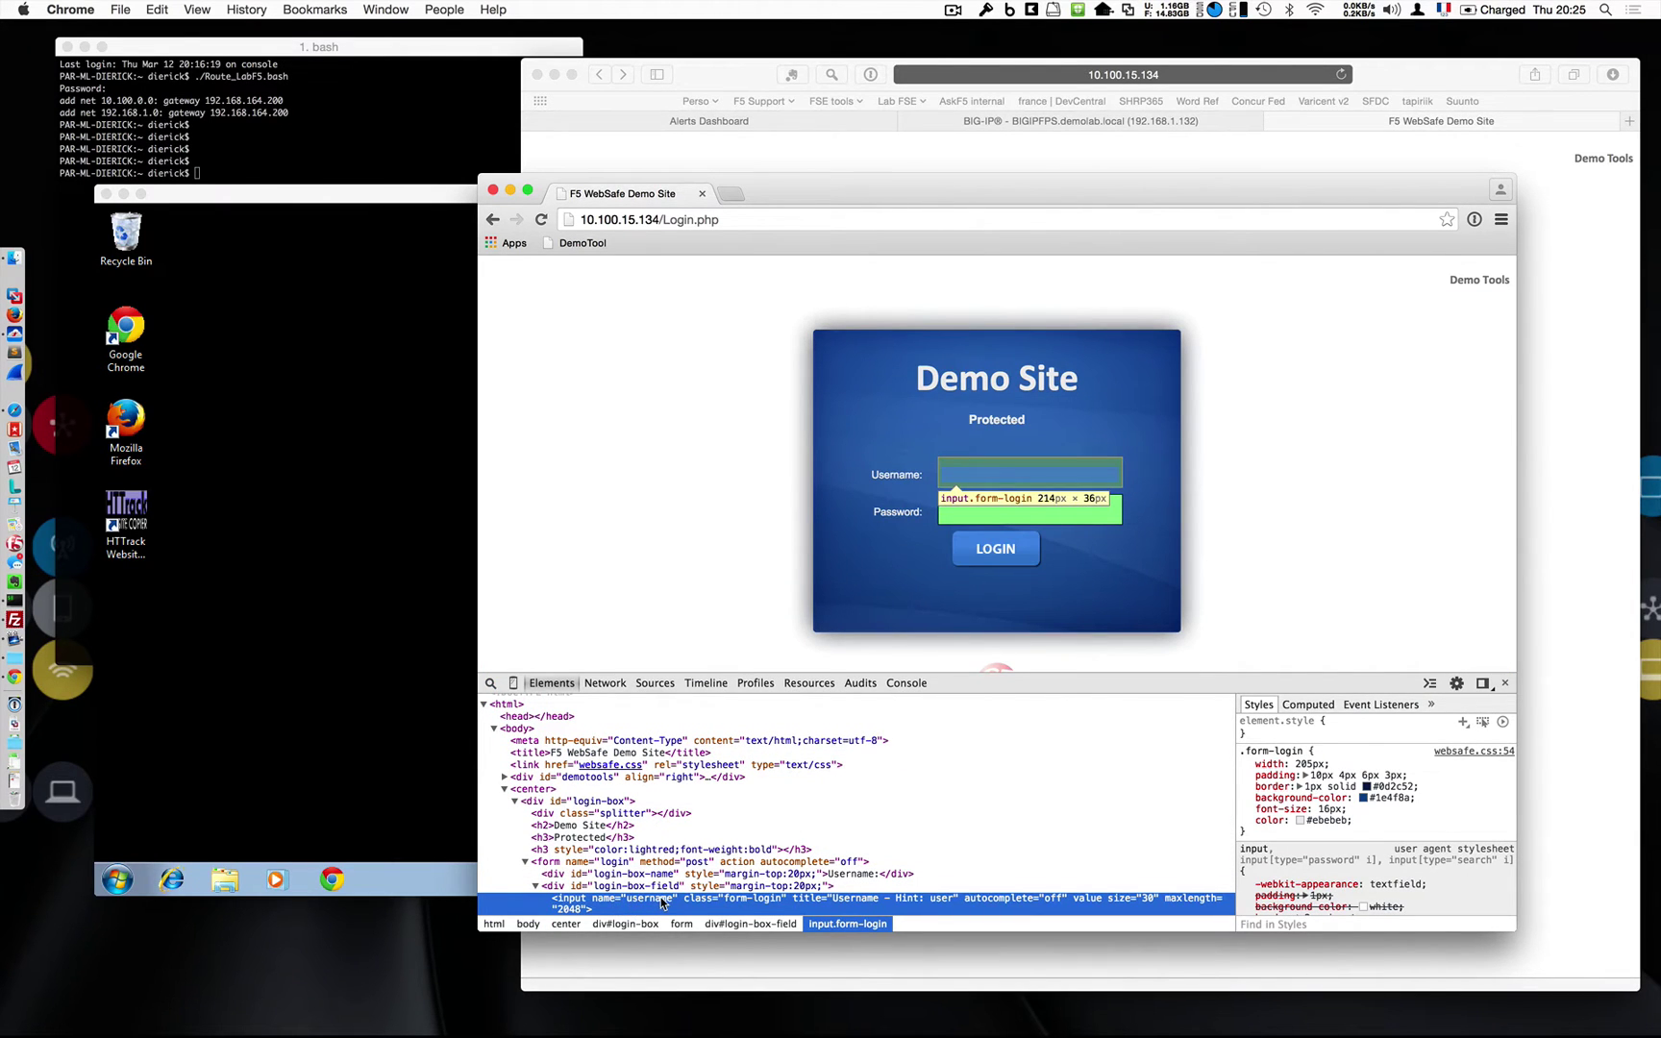
Quit Chrome and open the Parameters tab of the /Login.php URL in BIG-IP.
drag(818, 190, 740, 221)
key(super+q)
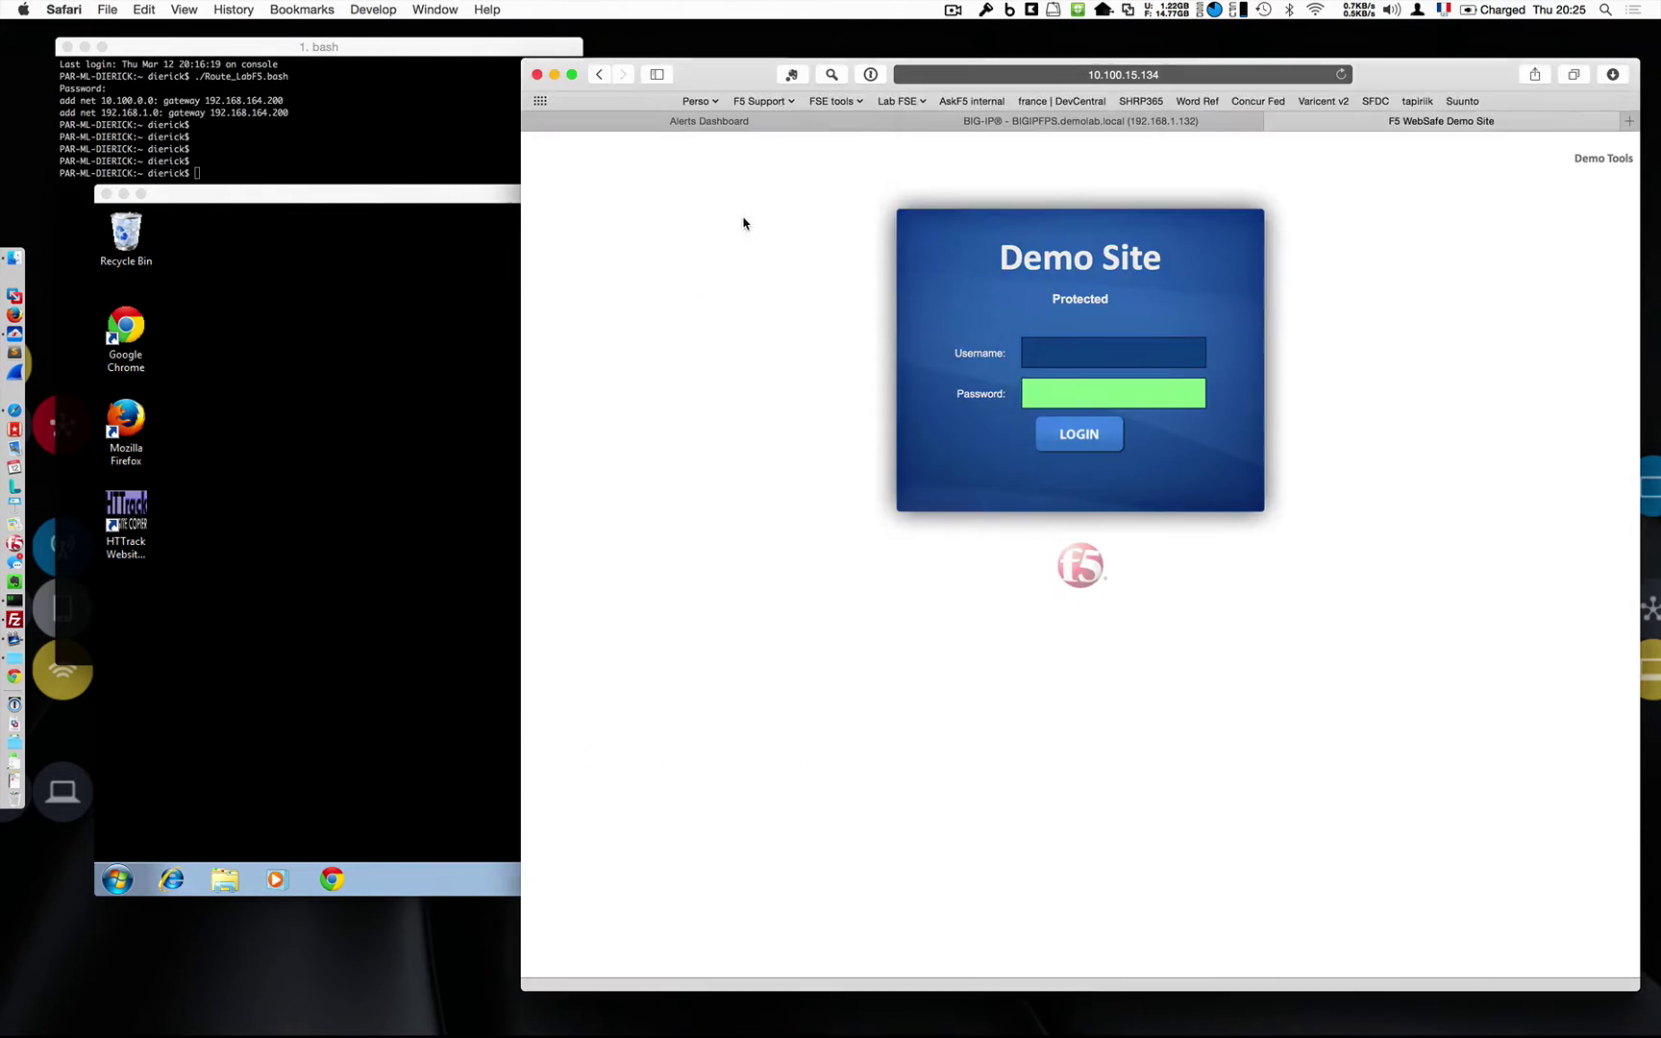
click(1075, 122)
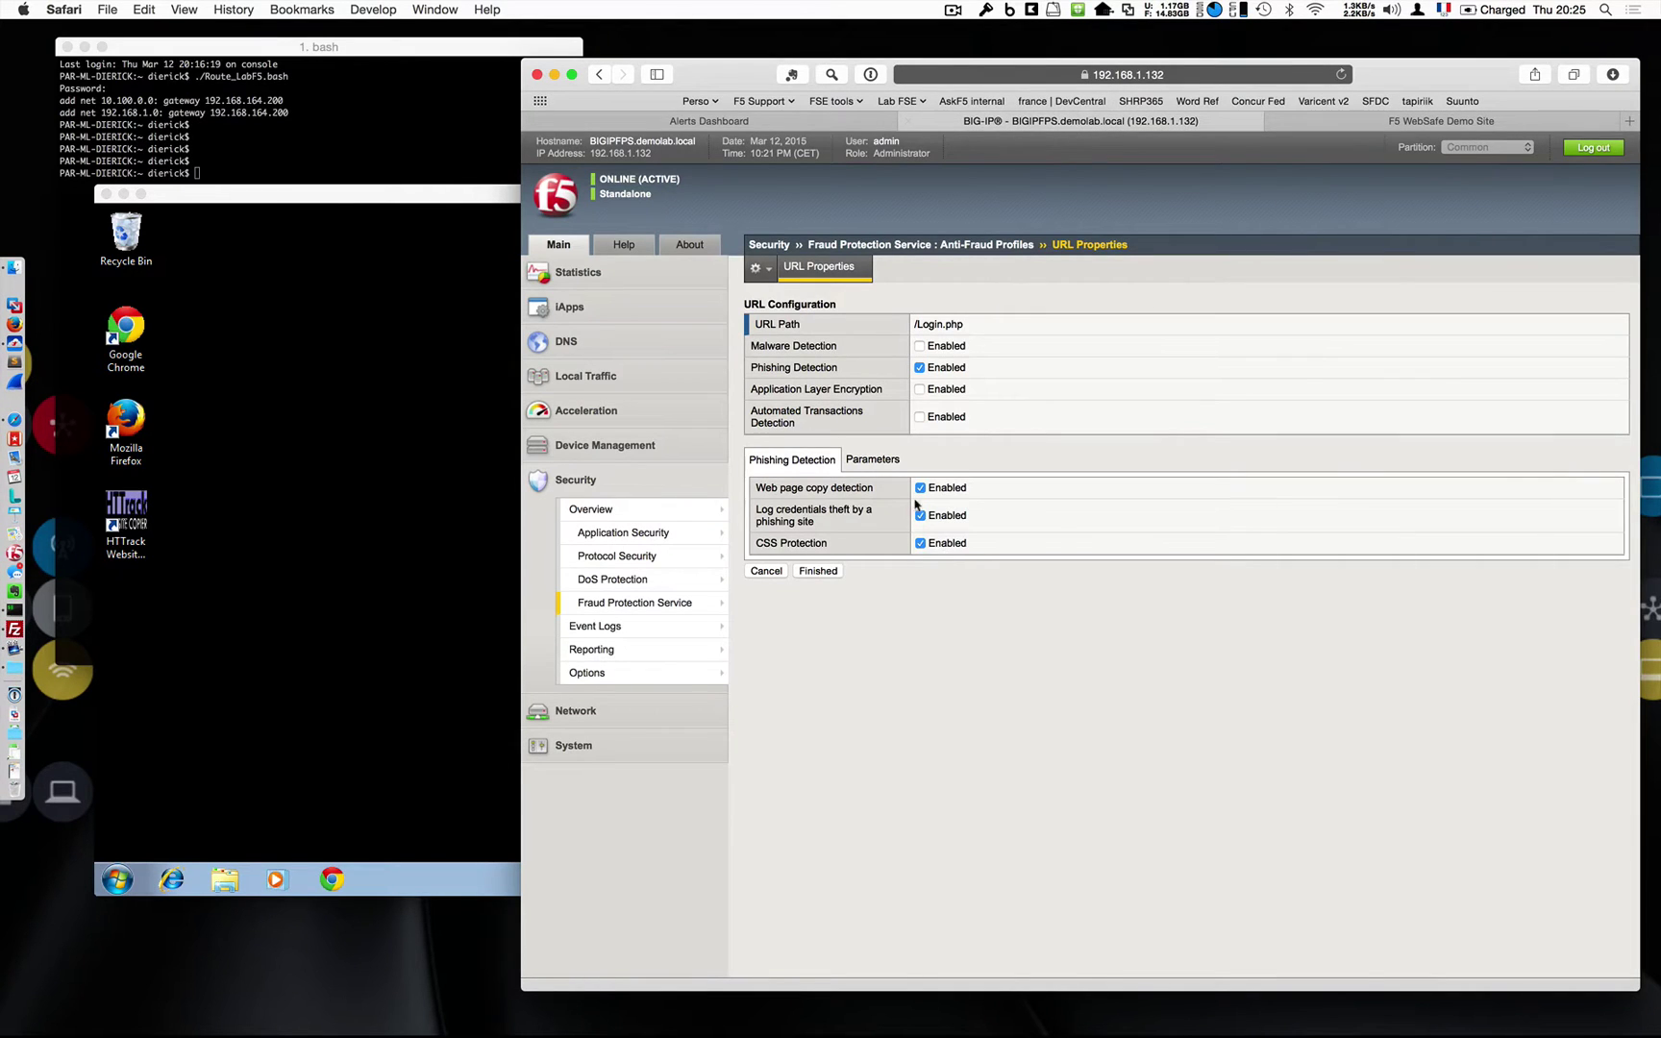
click(883, 467)
Toggle the parameter's identify-as-username and send-in-alerts options, then view the Alerts Dashboard.
click(936, 512)
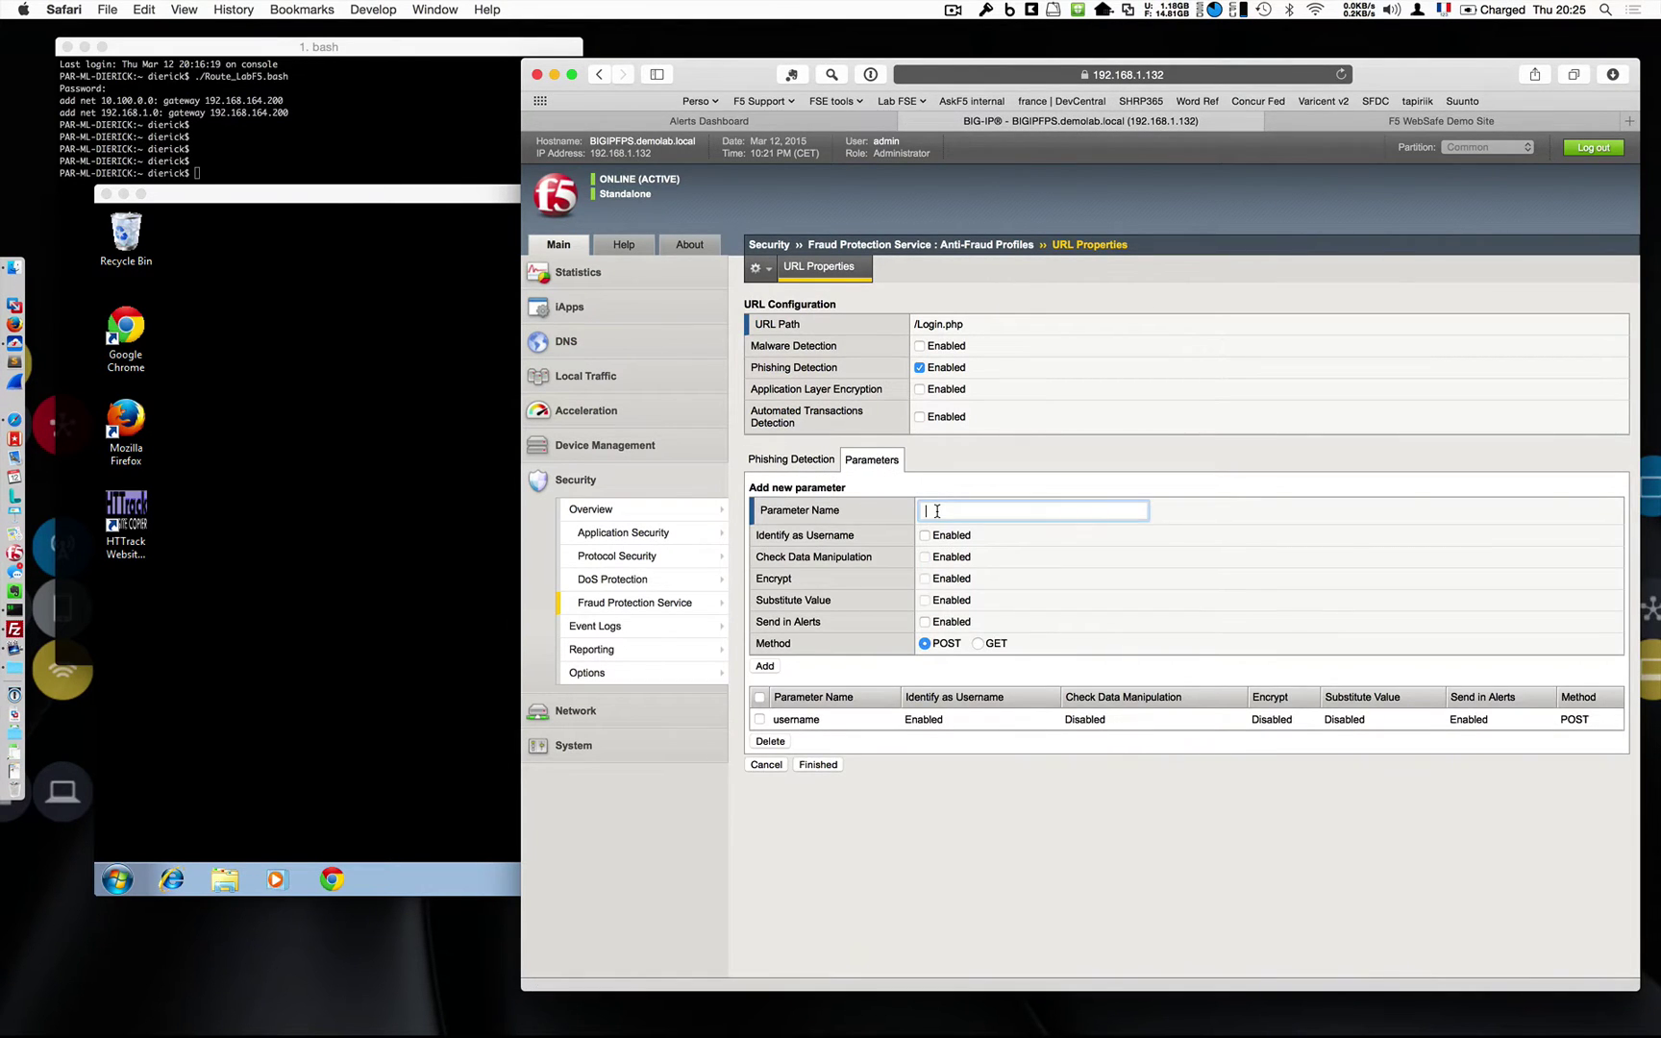
click(924, 537)
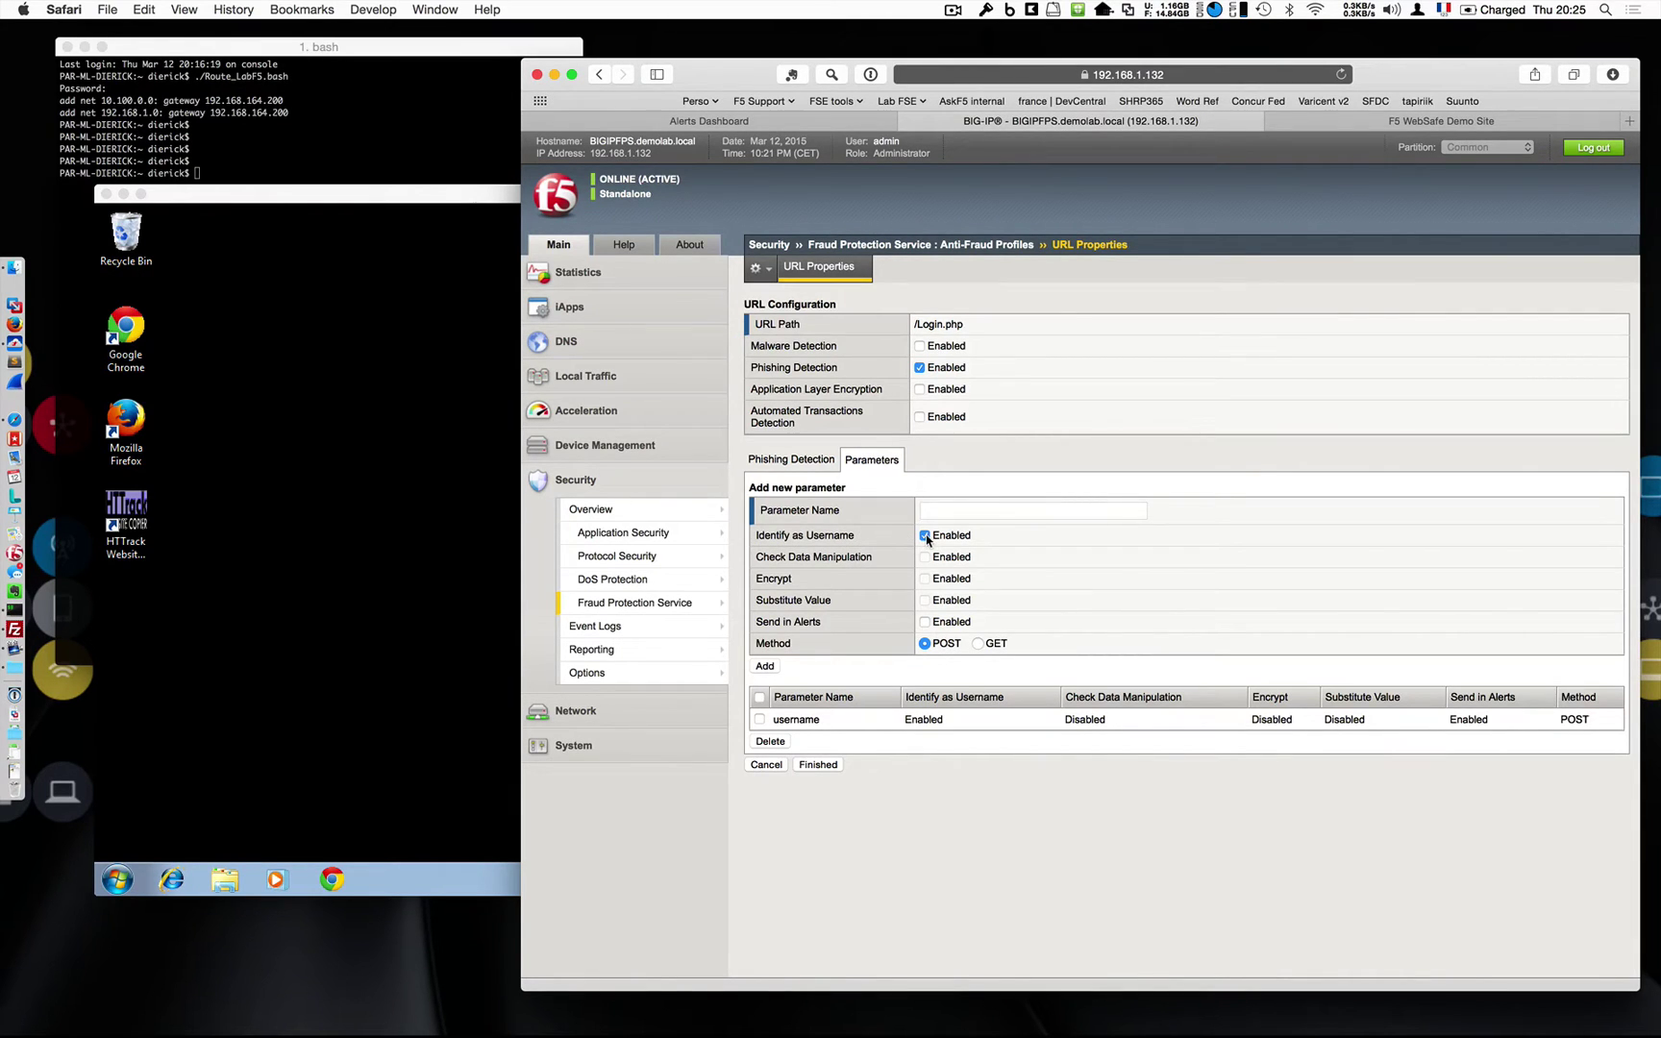
click(925, 622)
click(925, 536)
click(708, 122)
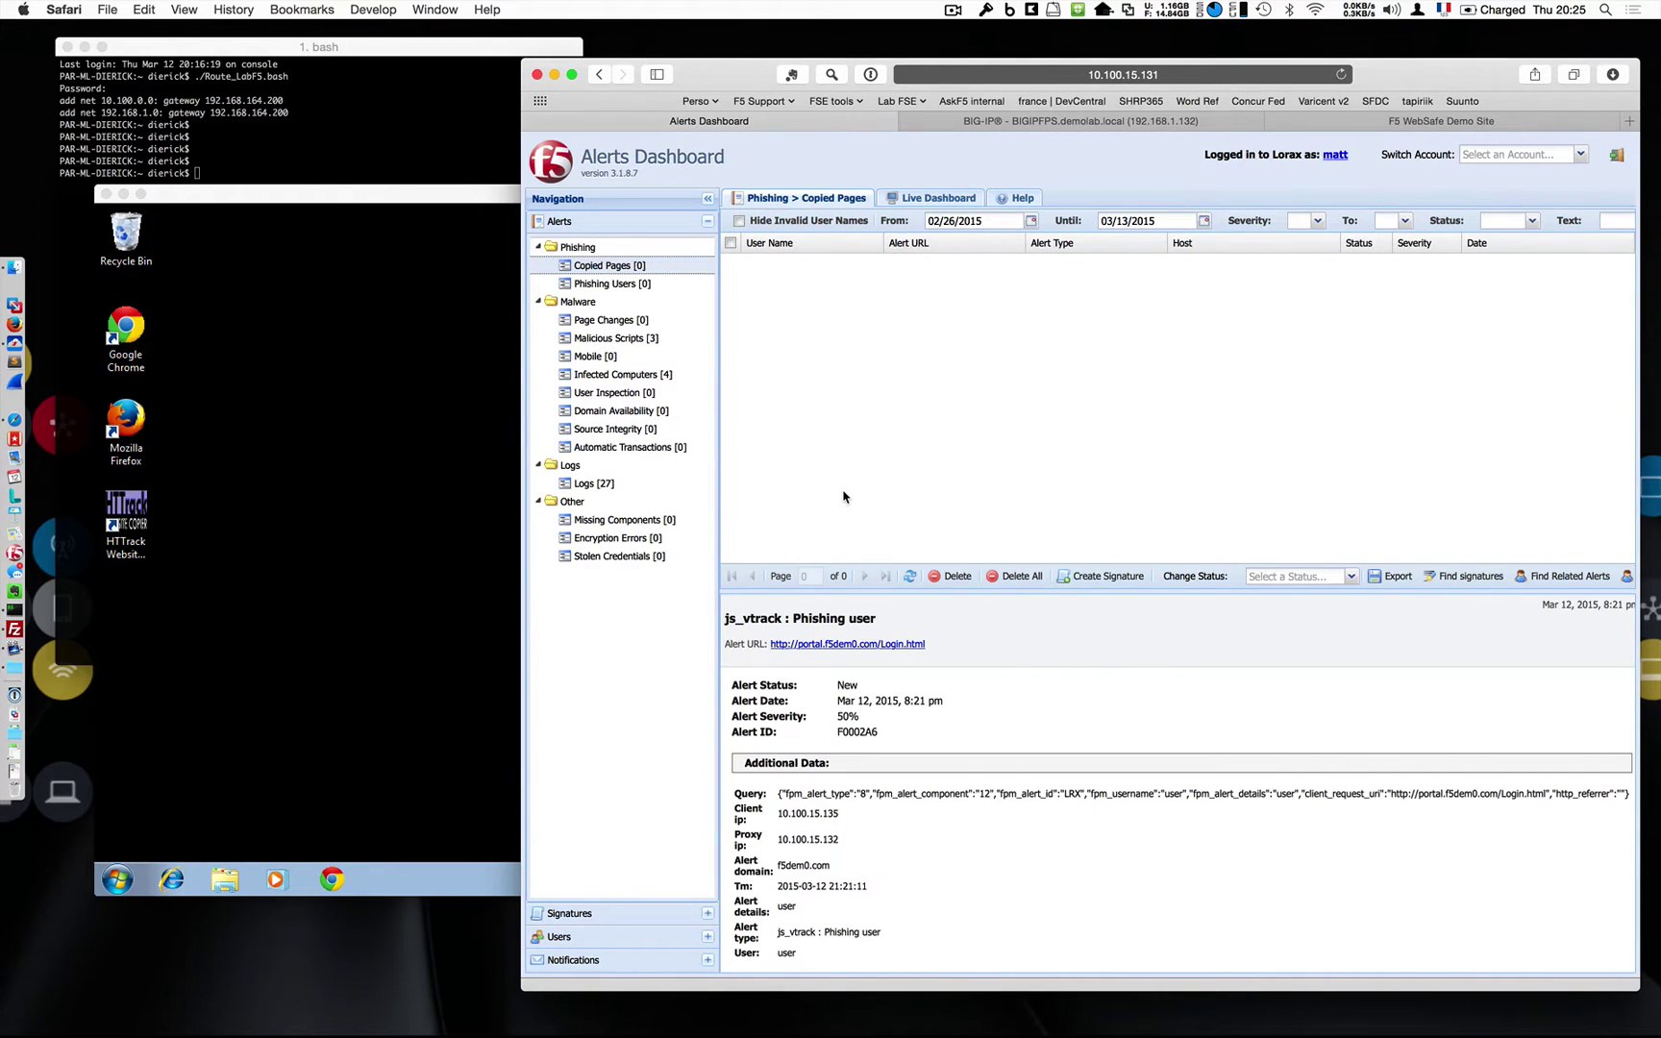
Review the /Login.php Phishing Detection and Parameters tabs, then cancel back to lorax_antifraud_profile.
click(1158, 123)
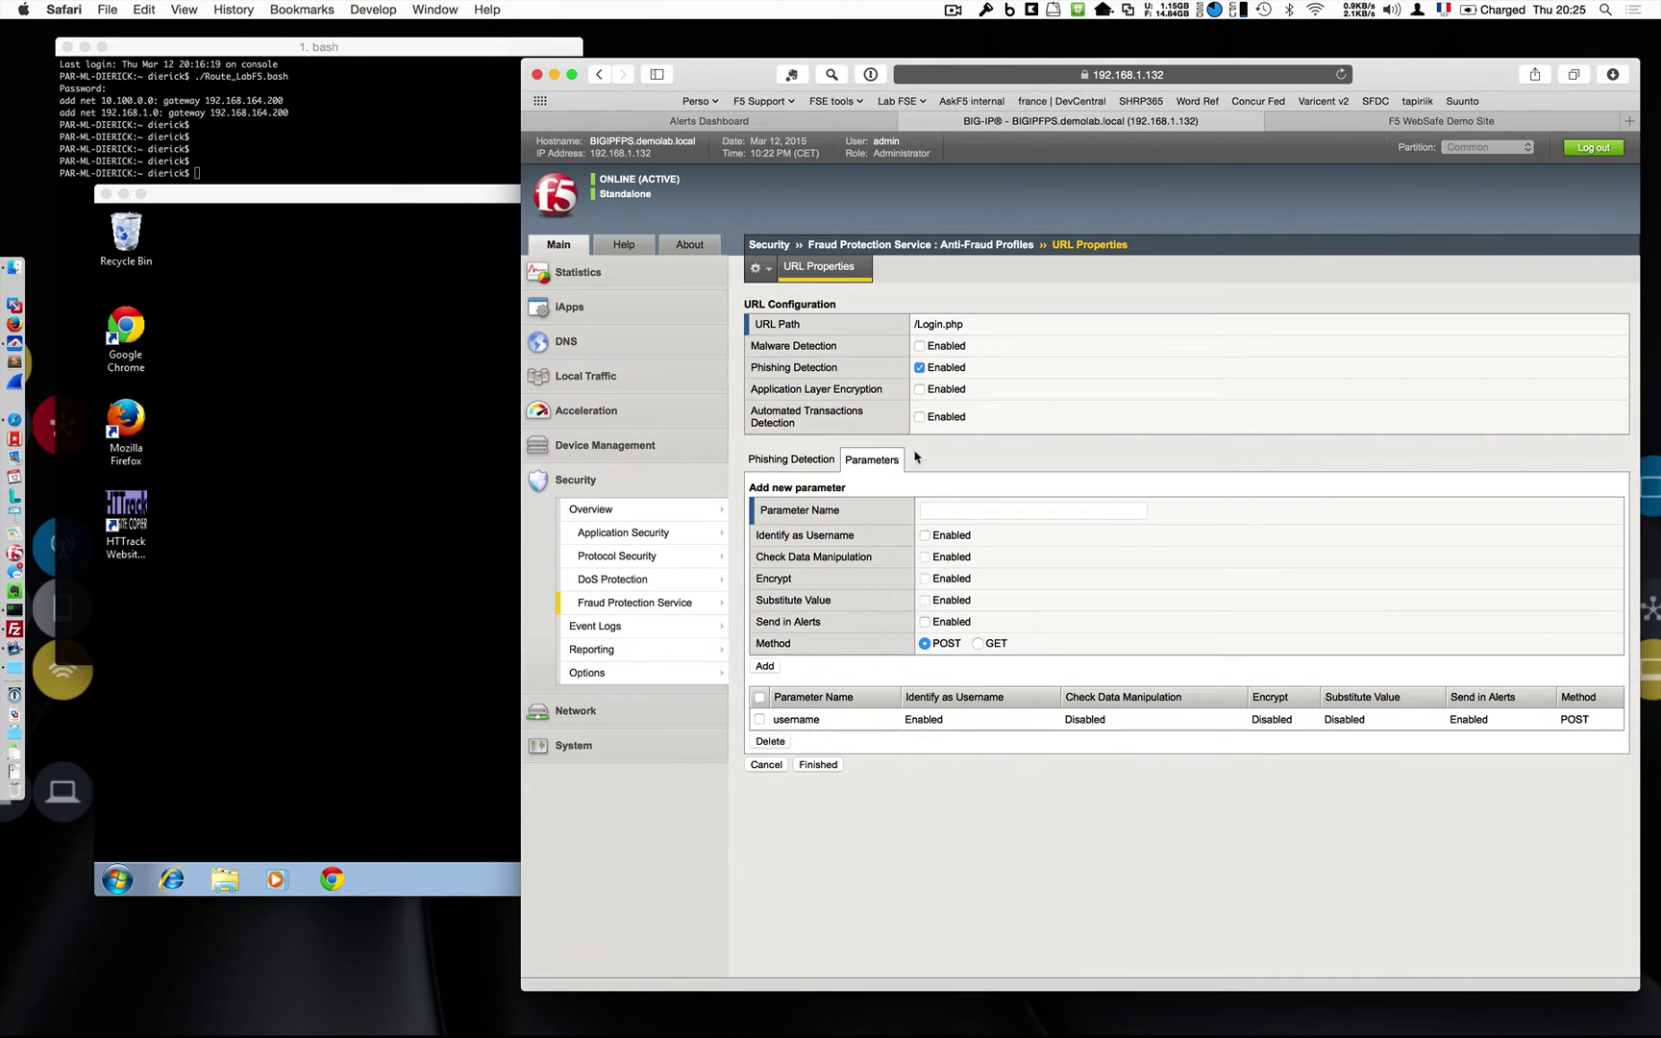
click(811, 460)
click(868, 461)
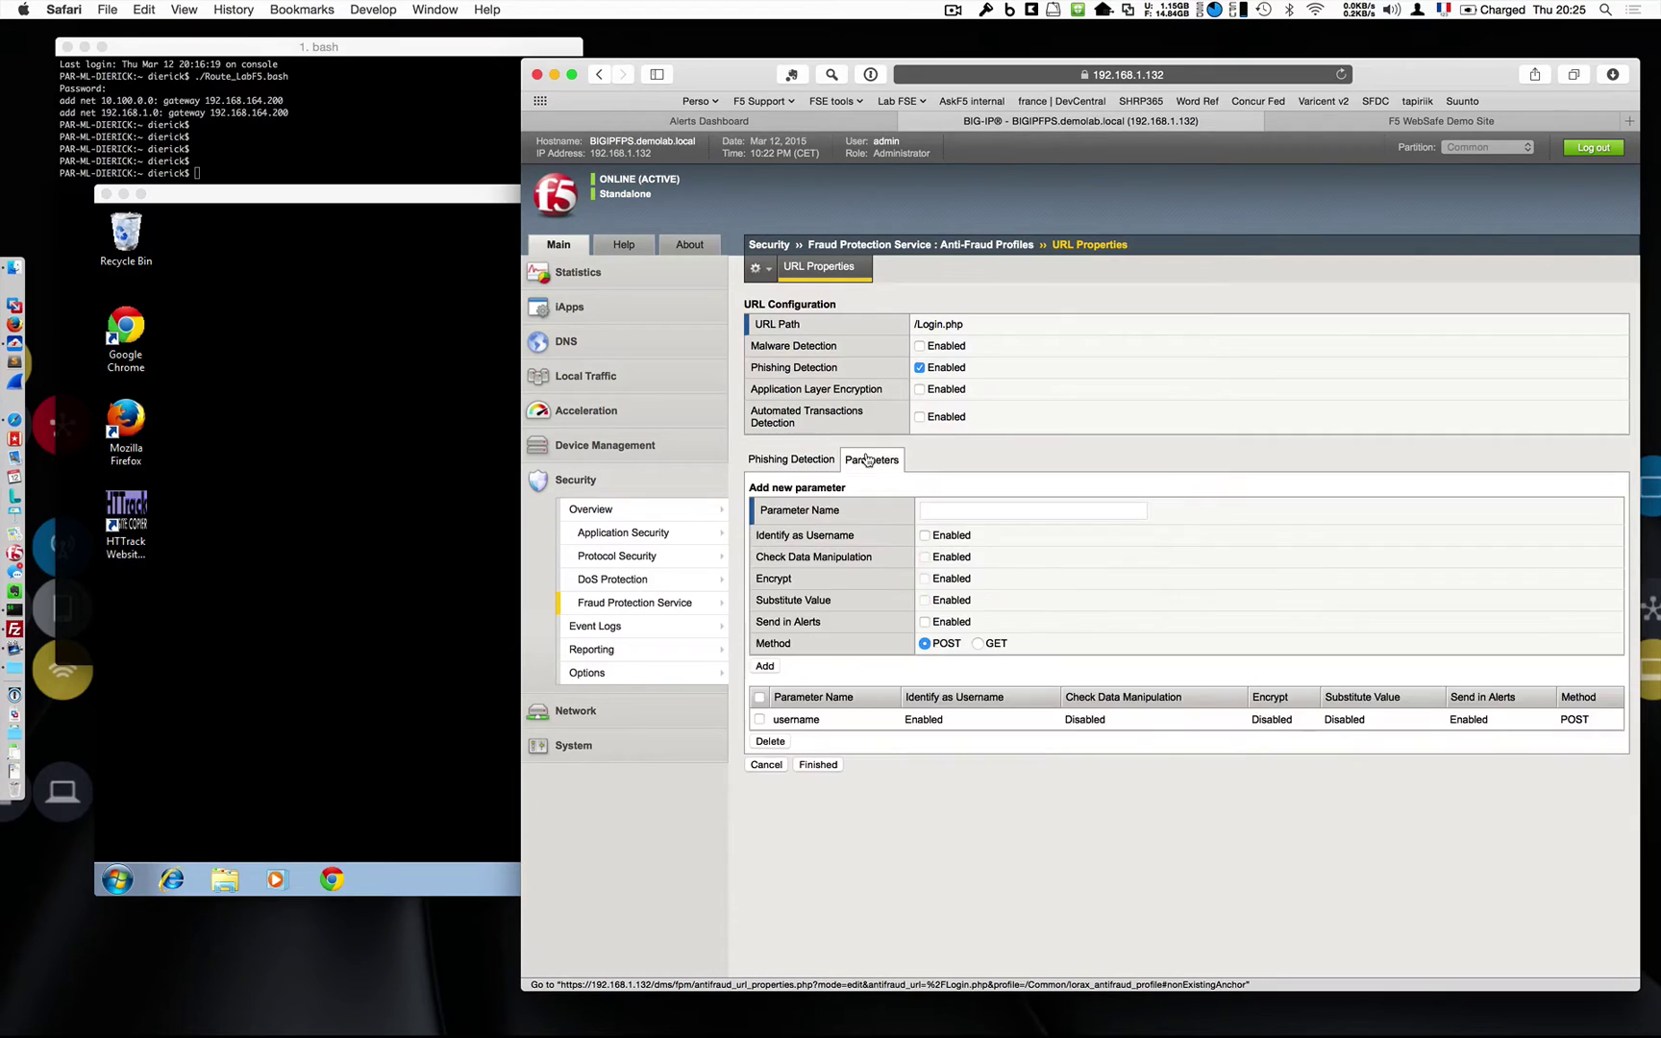
click(801, 460)
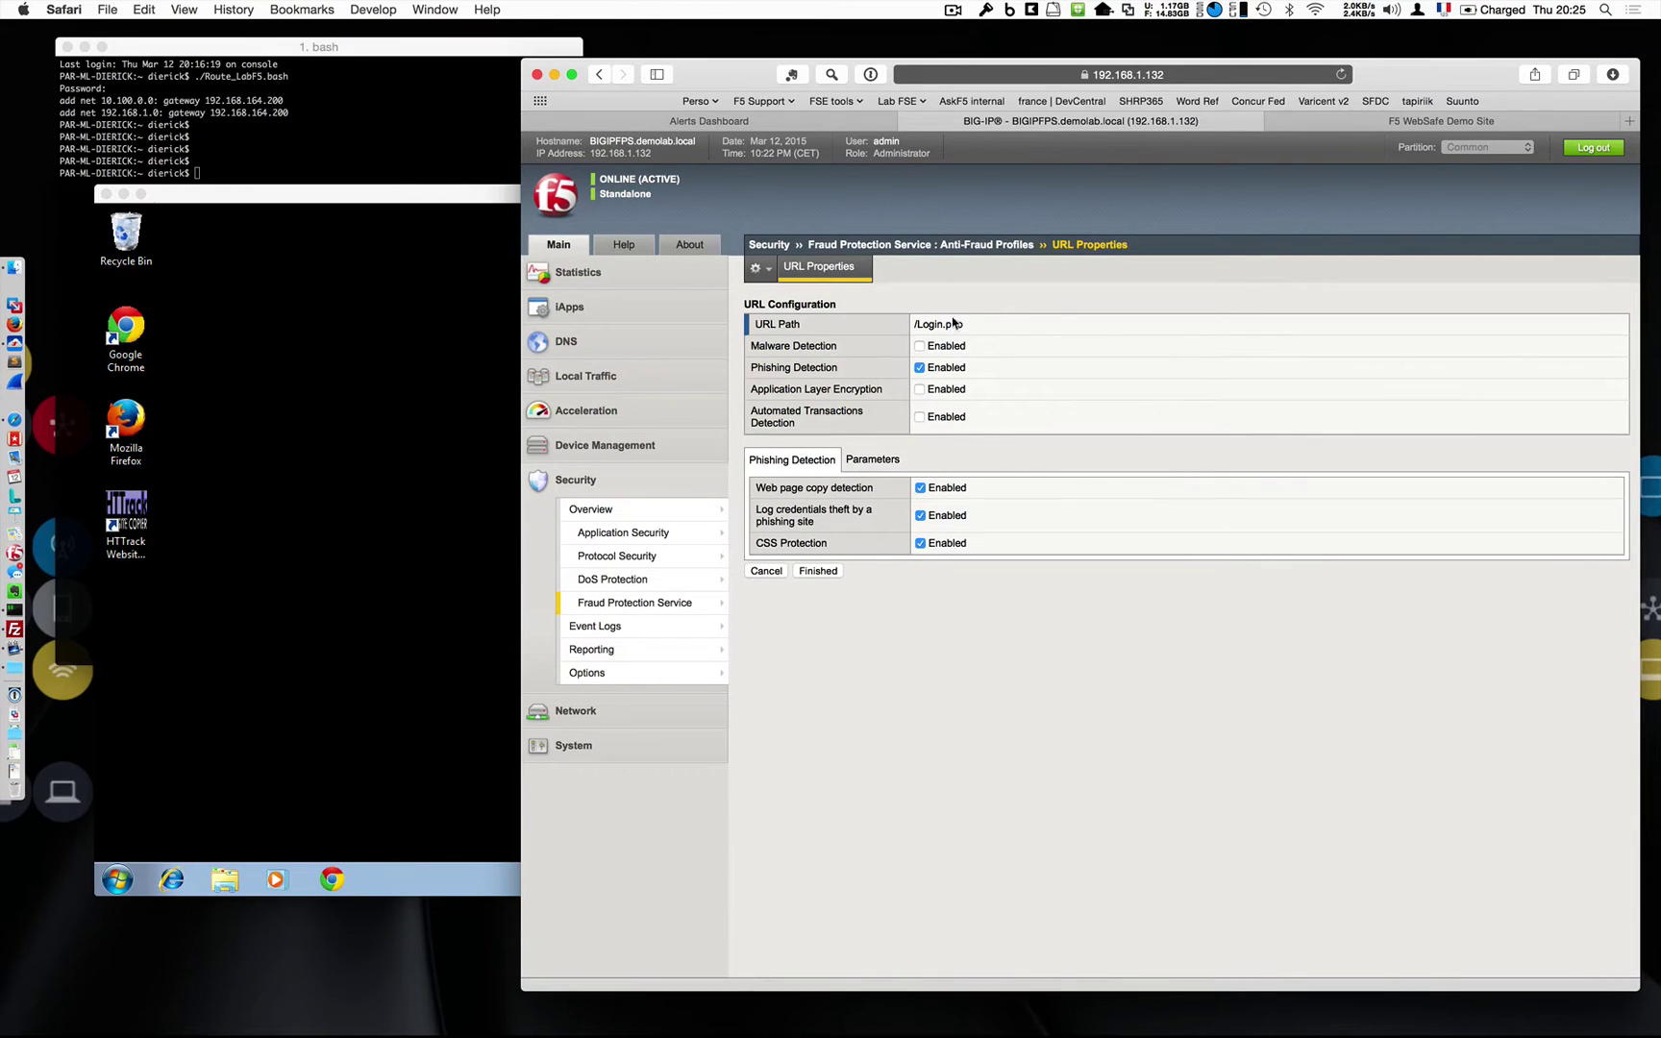
click(878, 460)
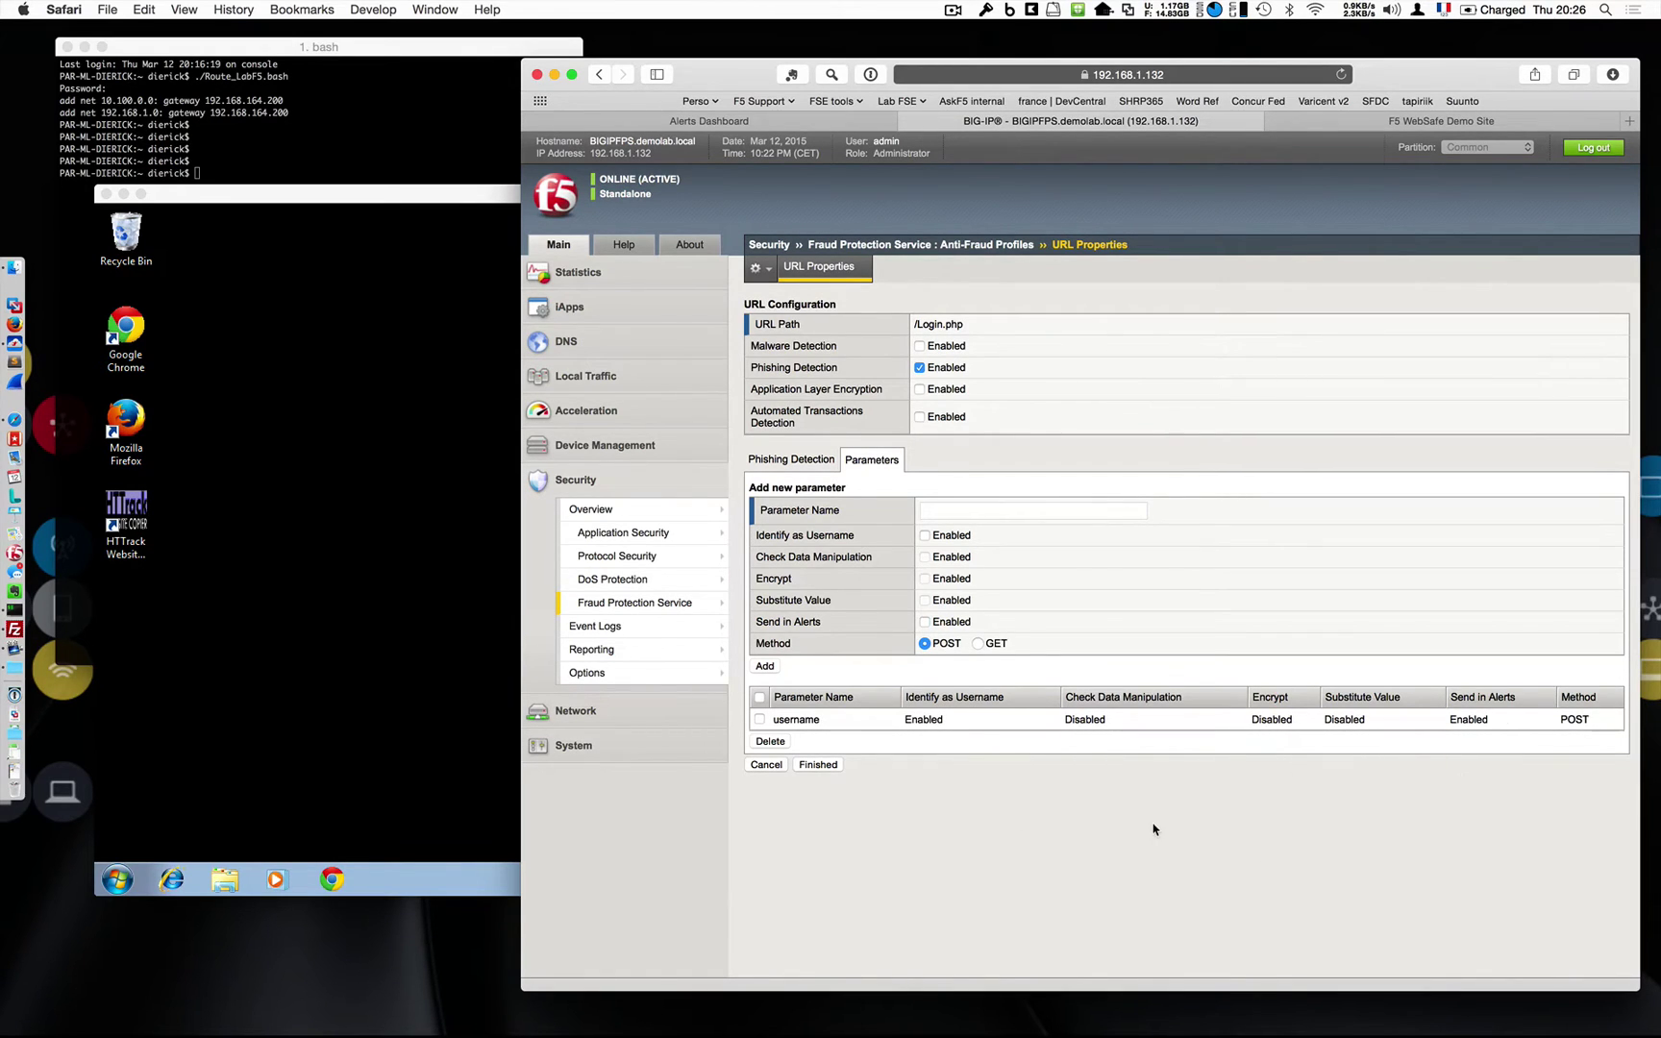
click(777, 768)
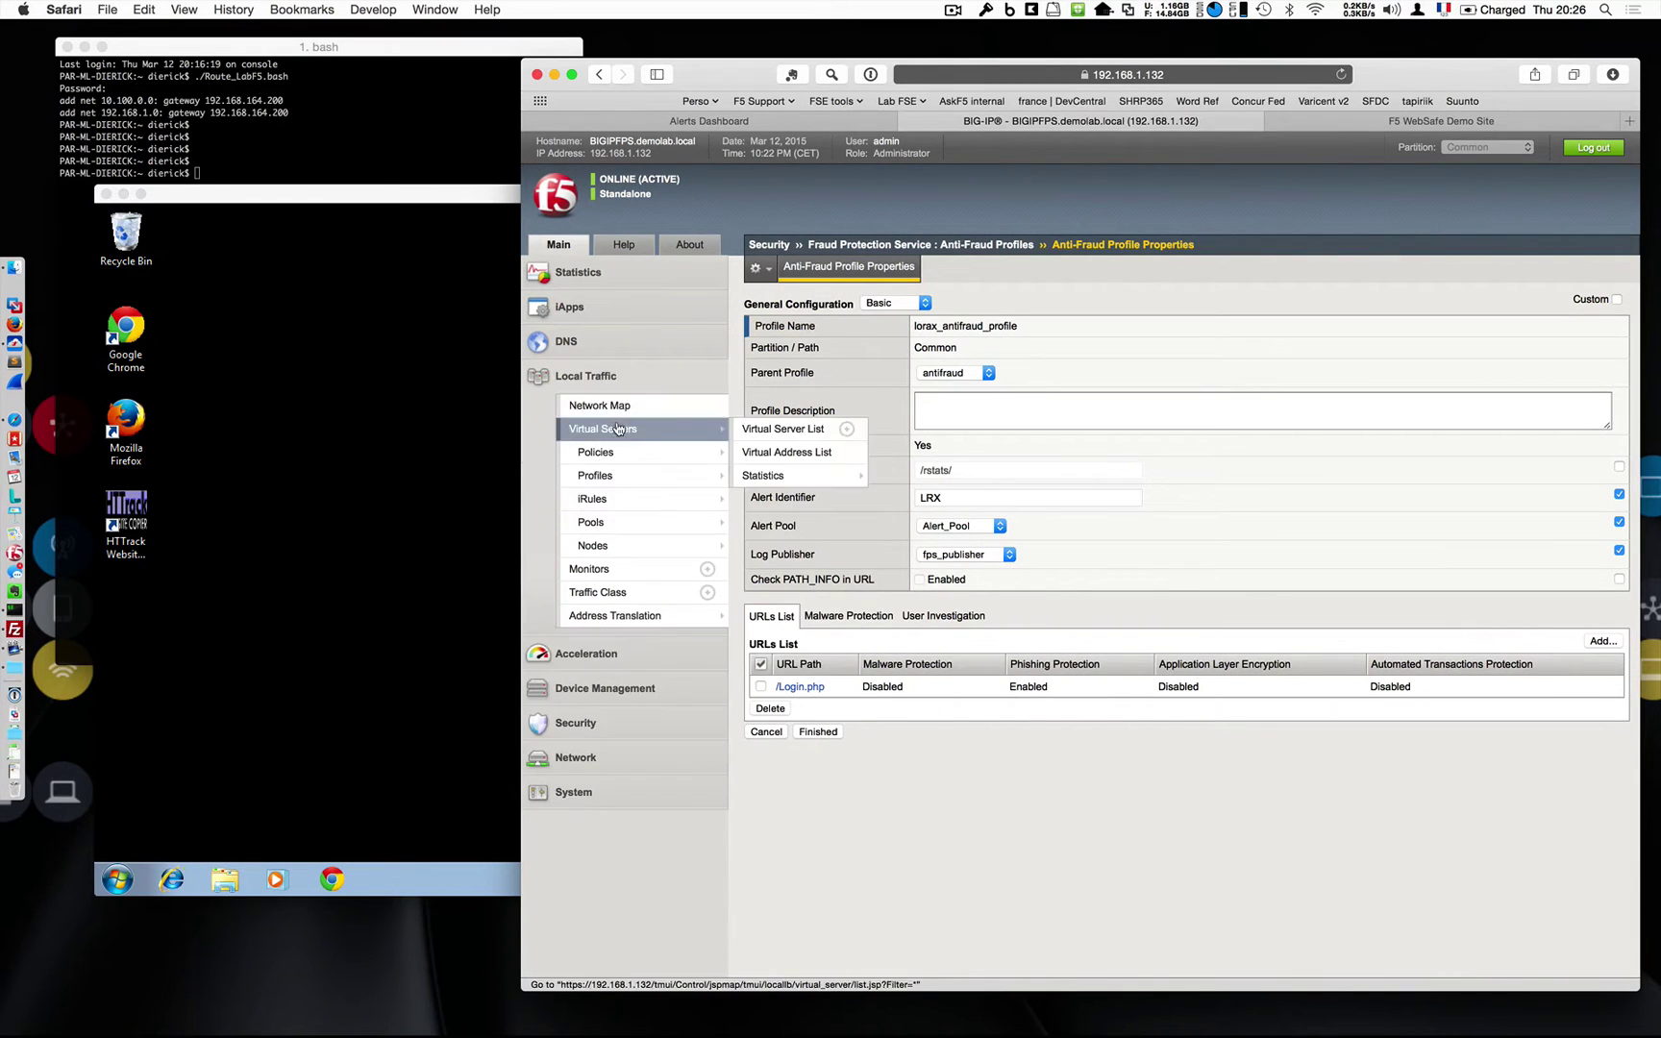
Confirm VS_Demosite_fps uses lorax_antifraud_profile, then bring the Windows 7 remote desktop forward.
click(769, 424)
click(869, 362)
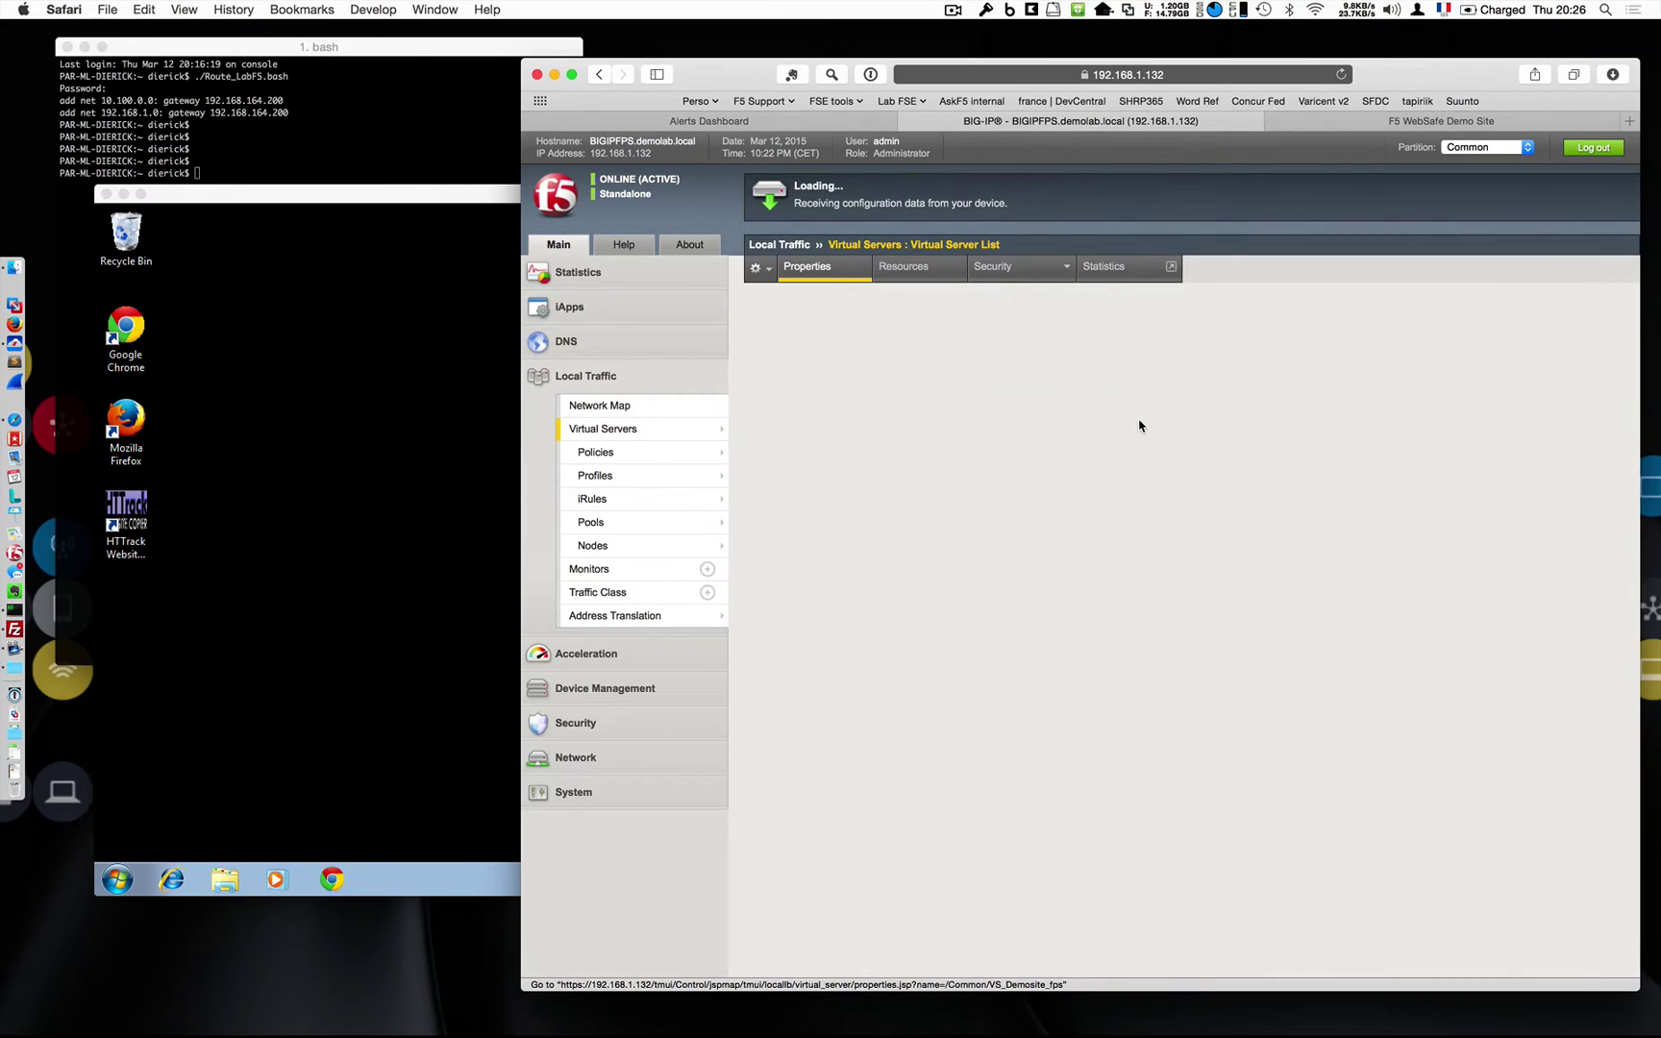
click(1027, 294)
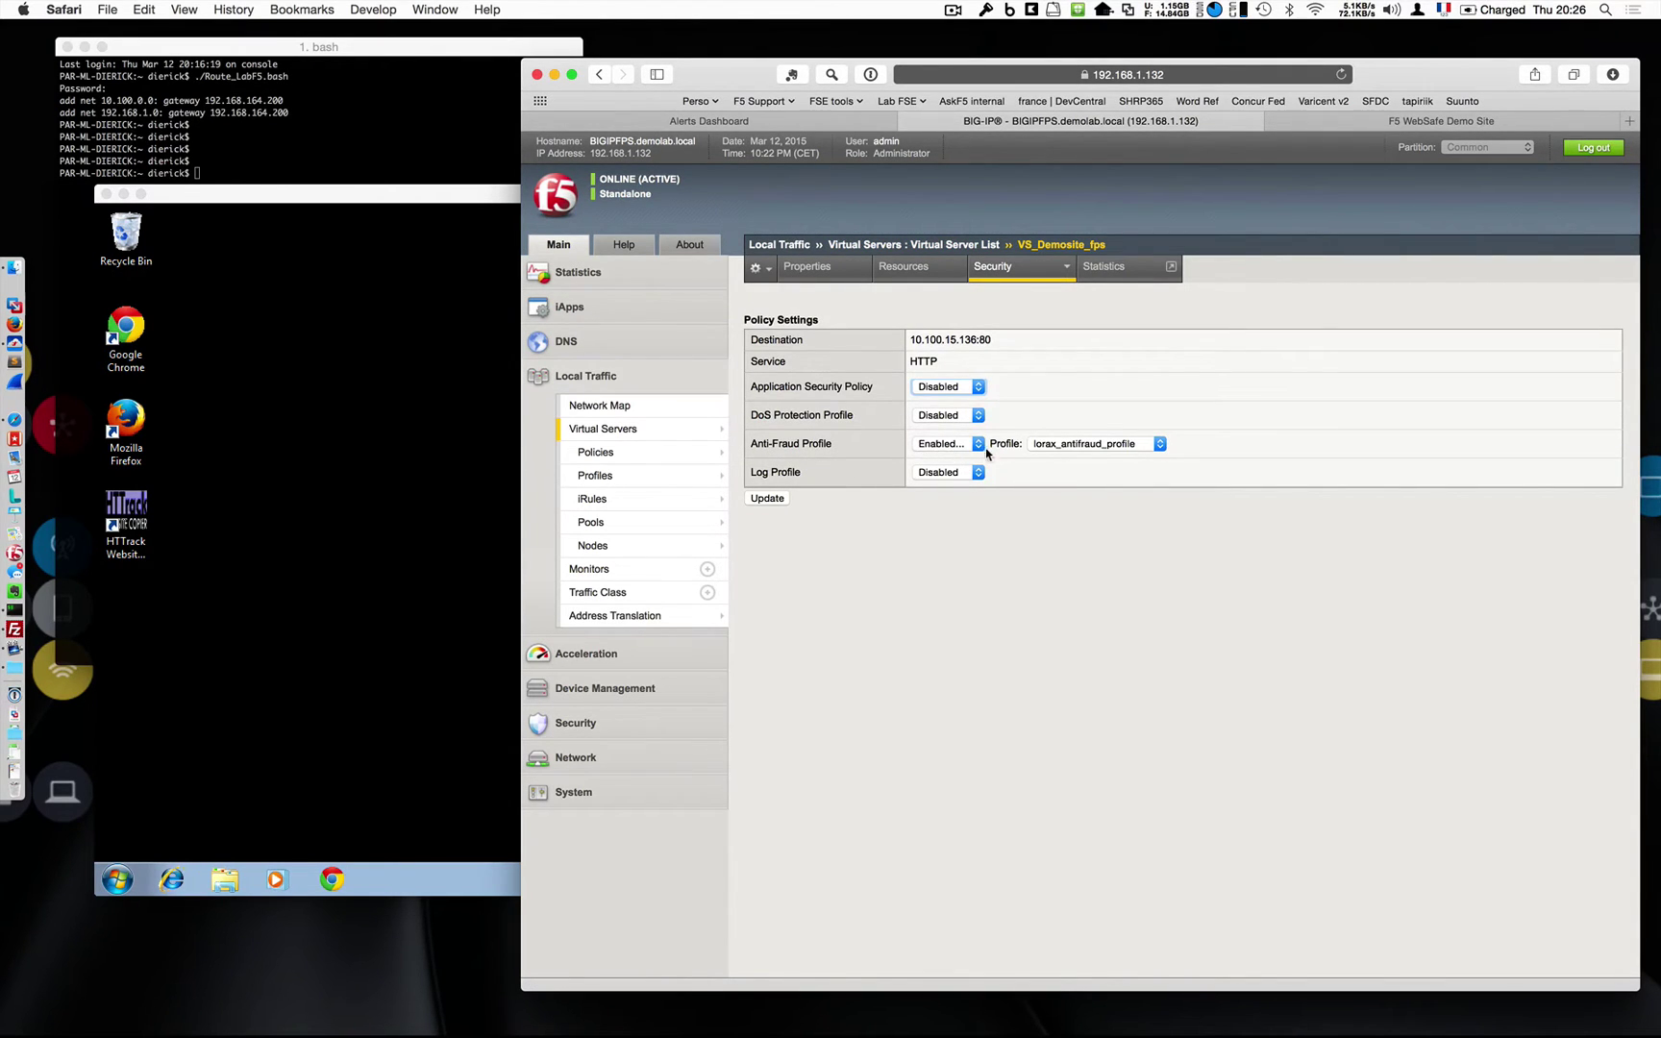
click(702, 431)
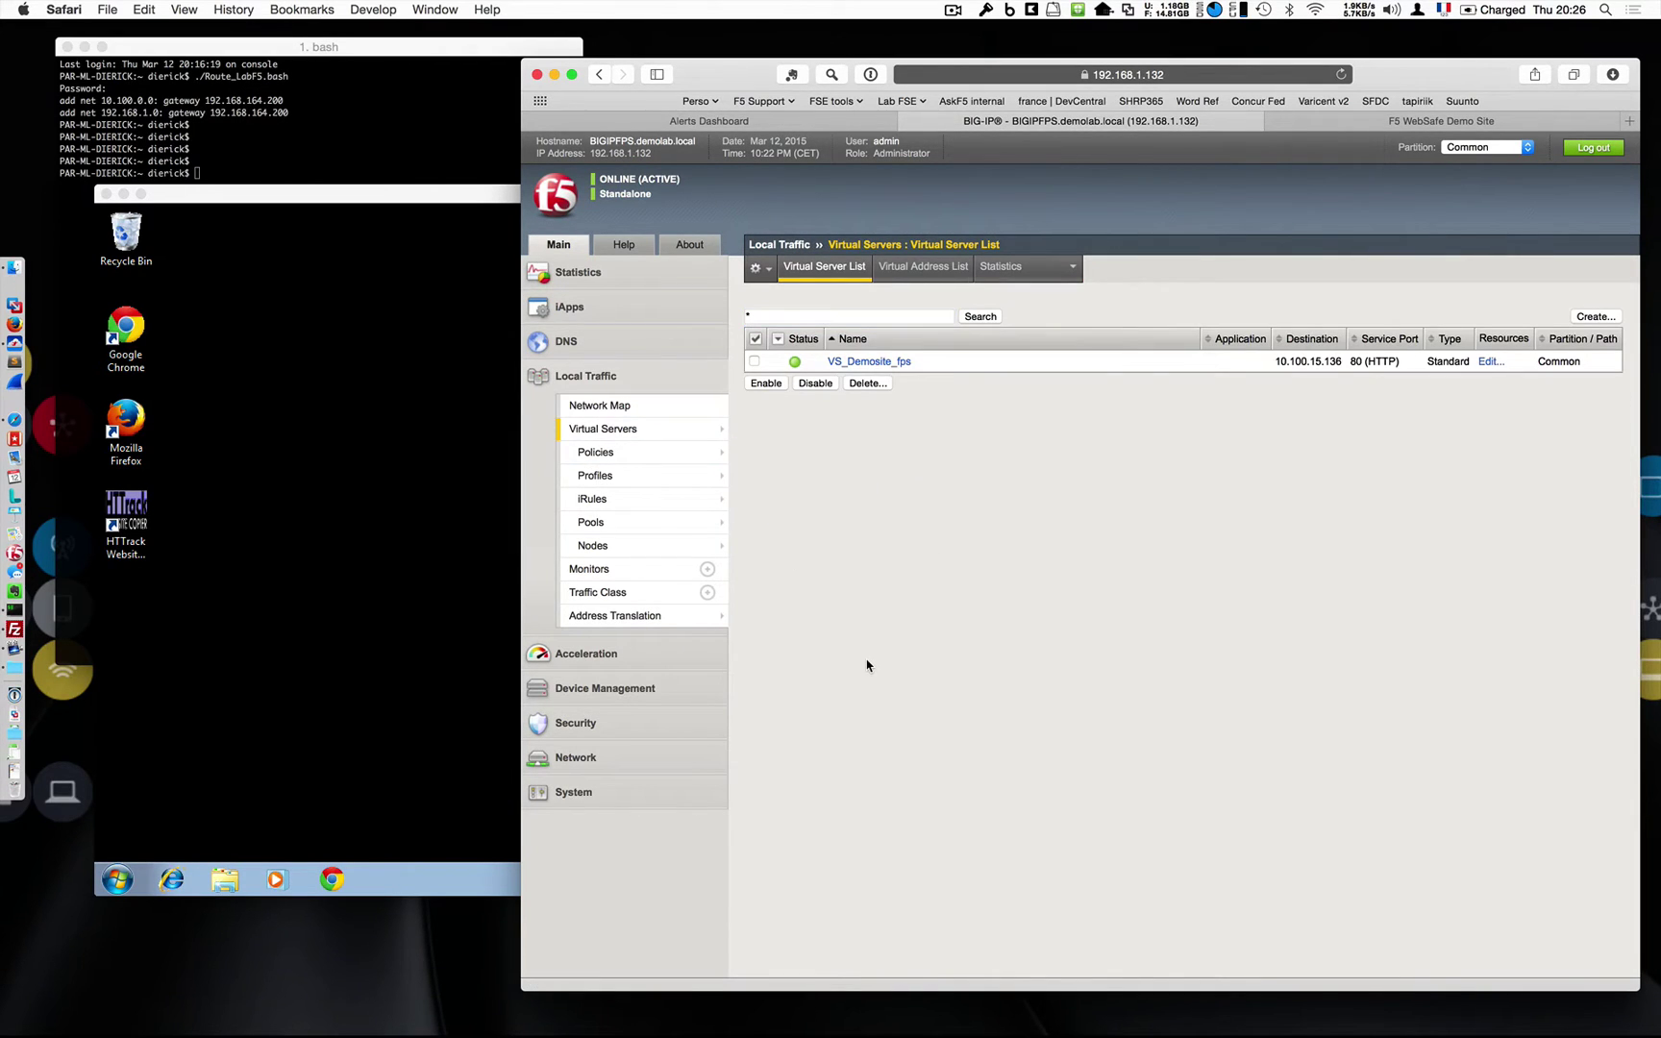
click(379, 776)
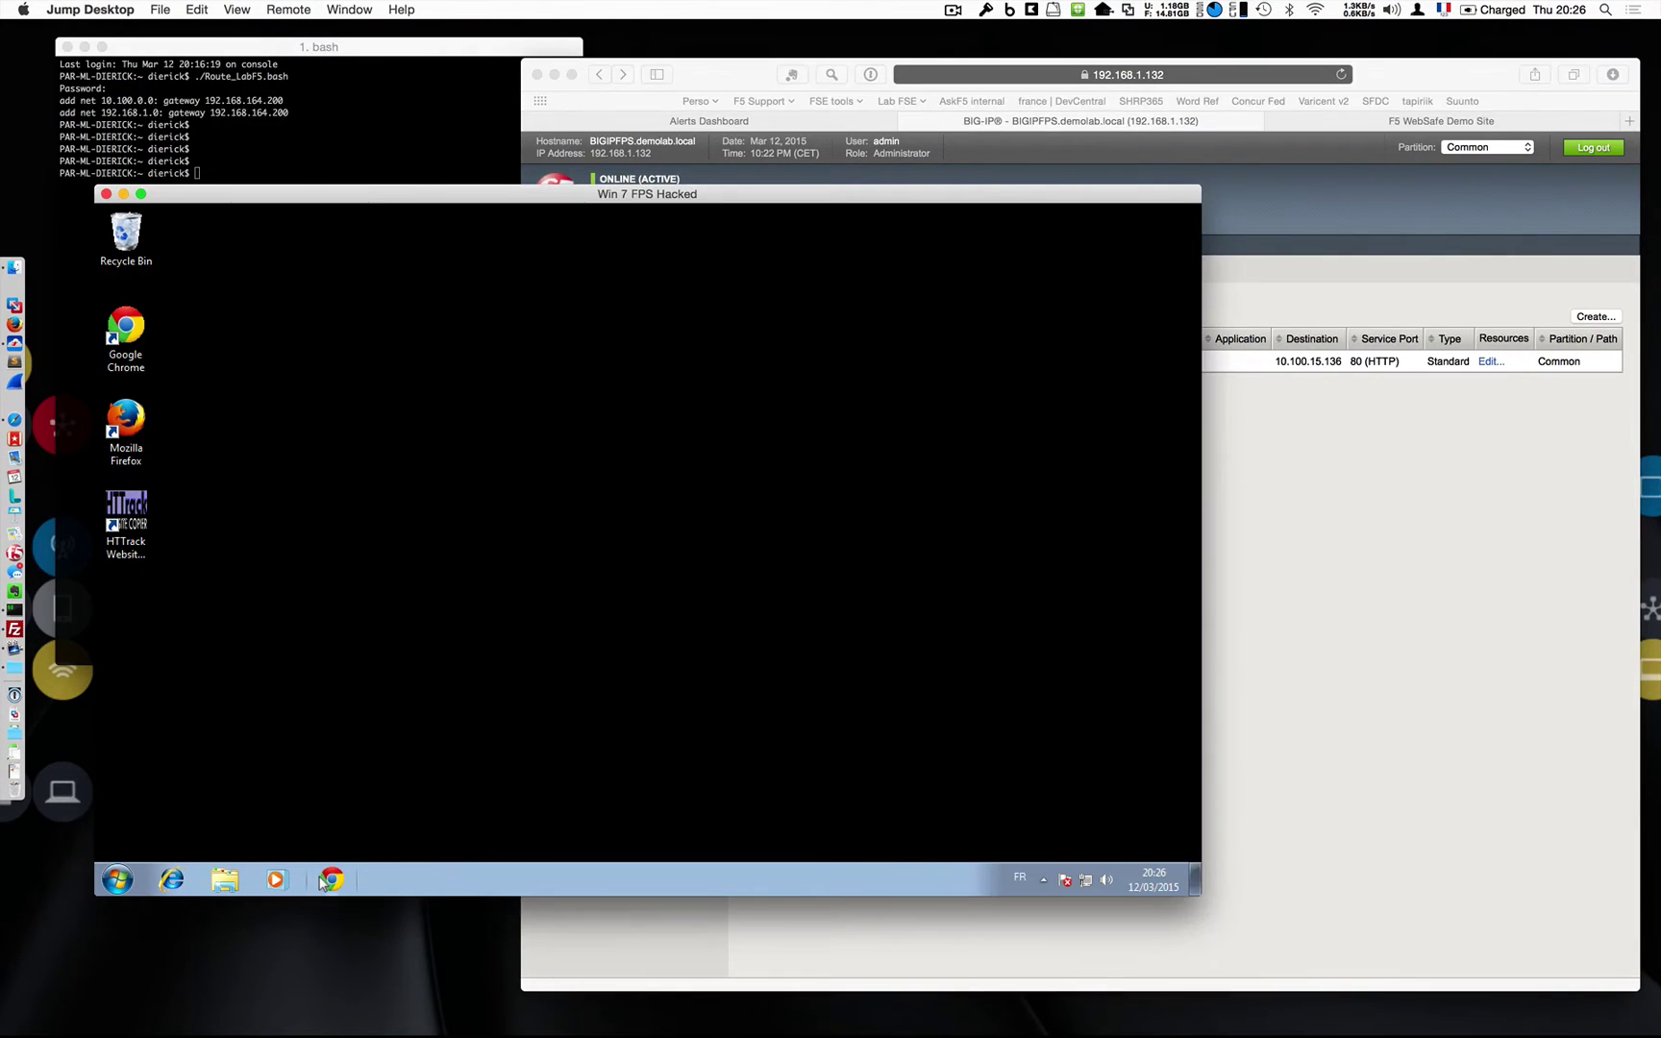
Open a Chrome private window in the Windows 7 VM and load the Member Login page.
right_click(332, 879)
click(335, 787)
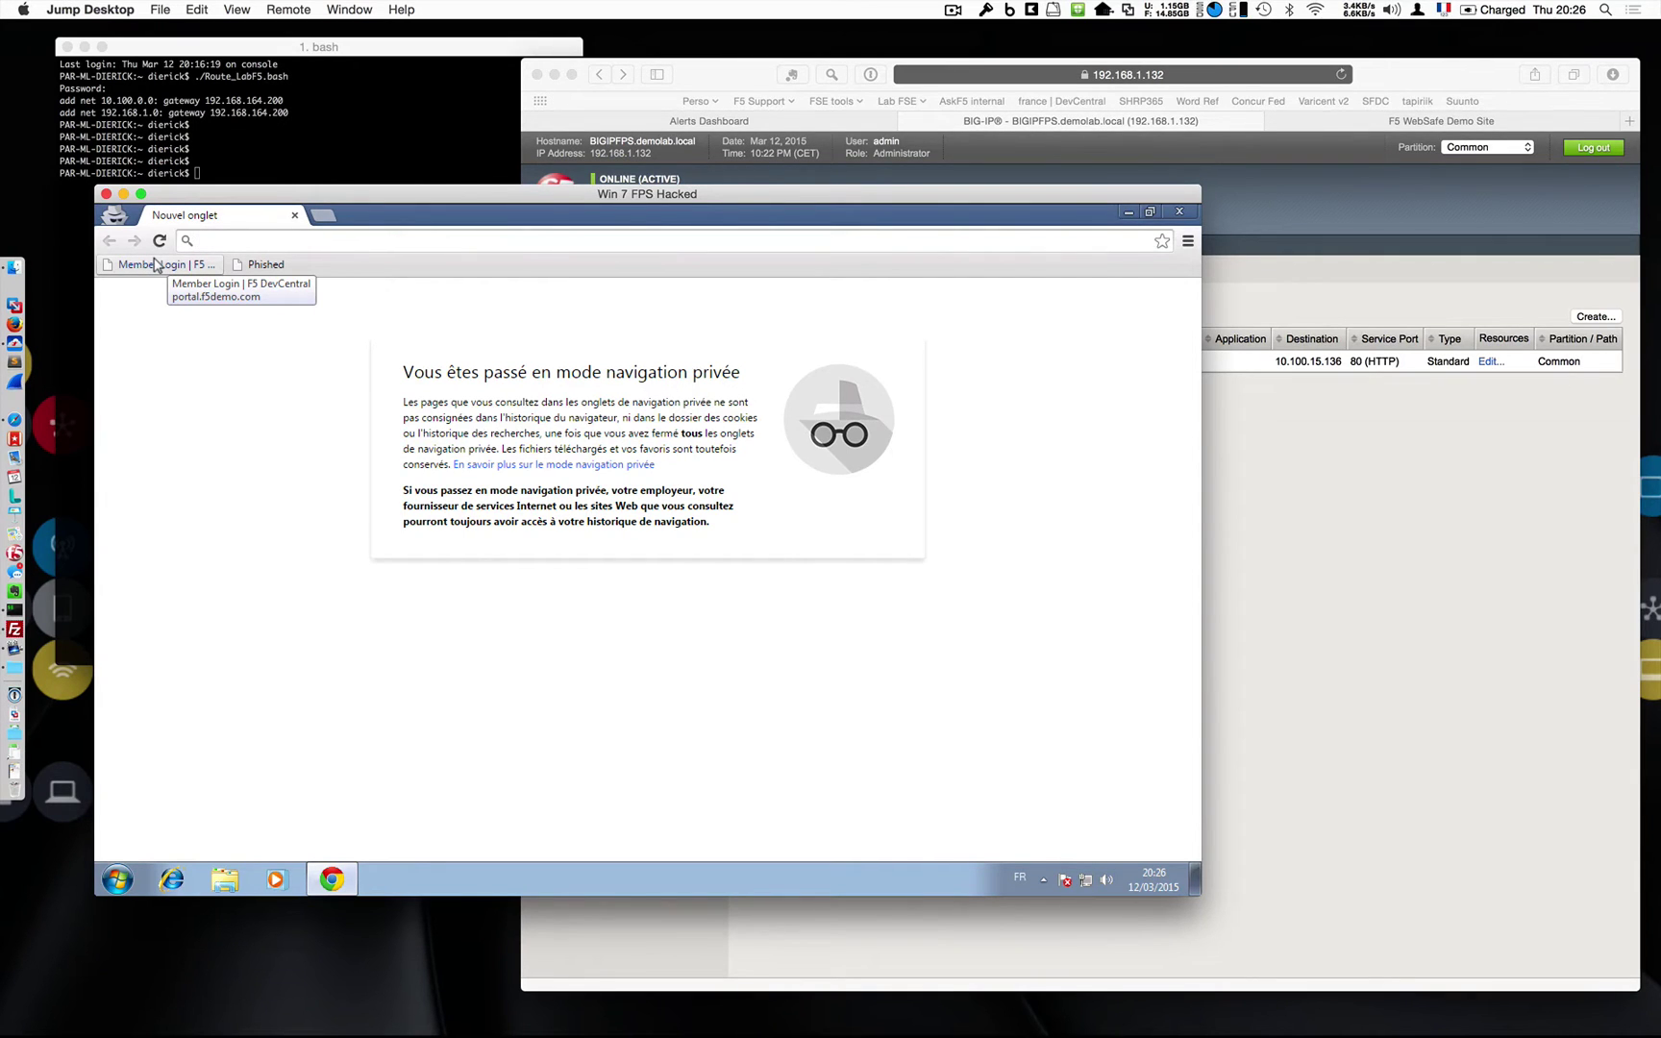
click(157, 266)
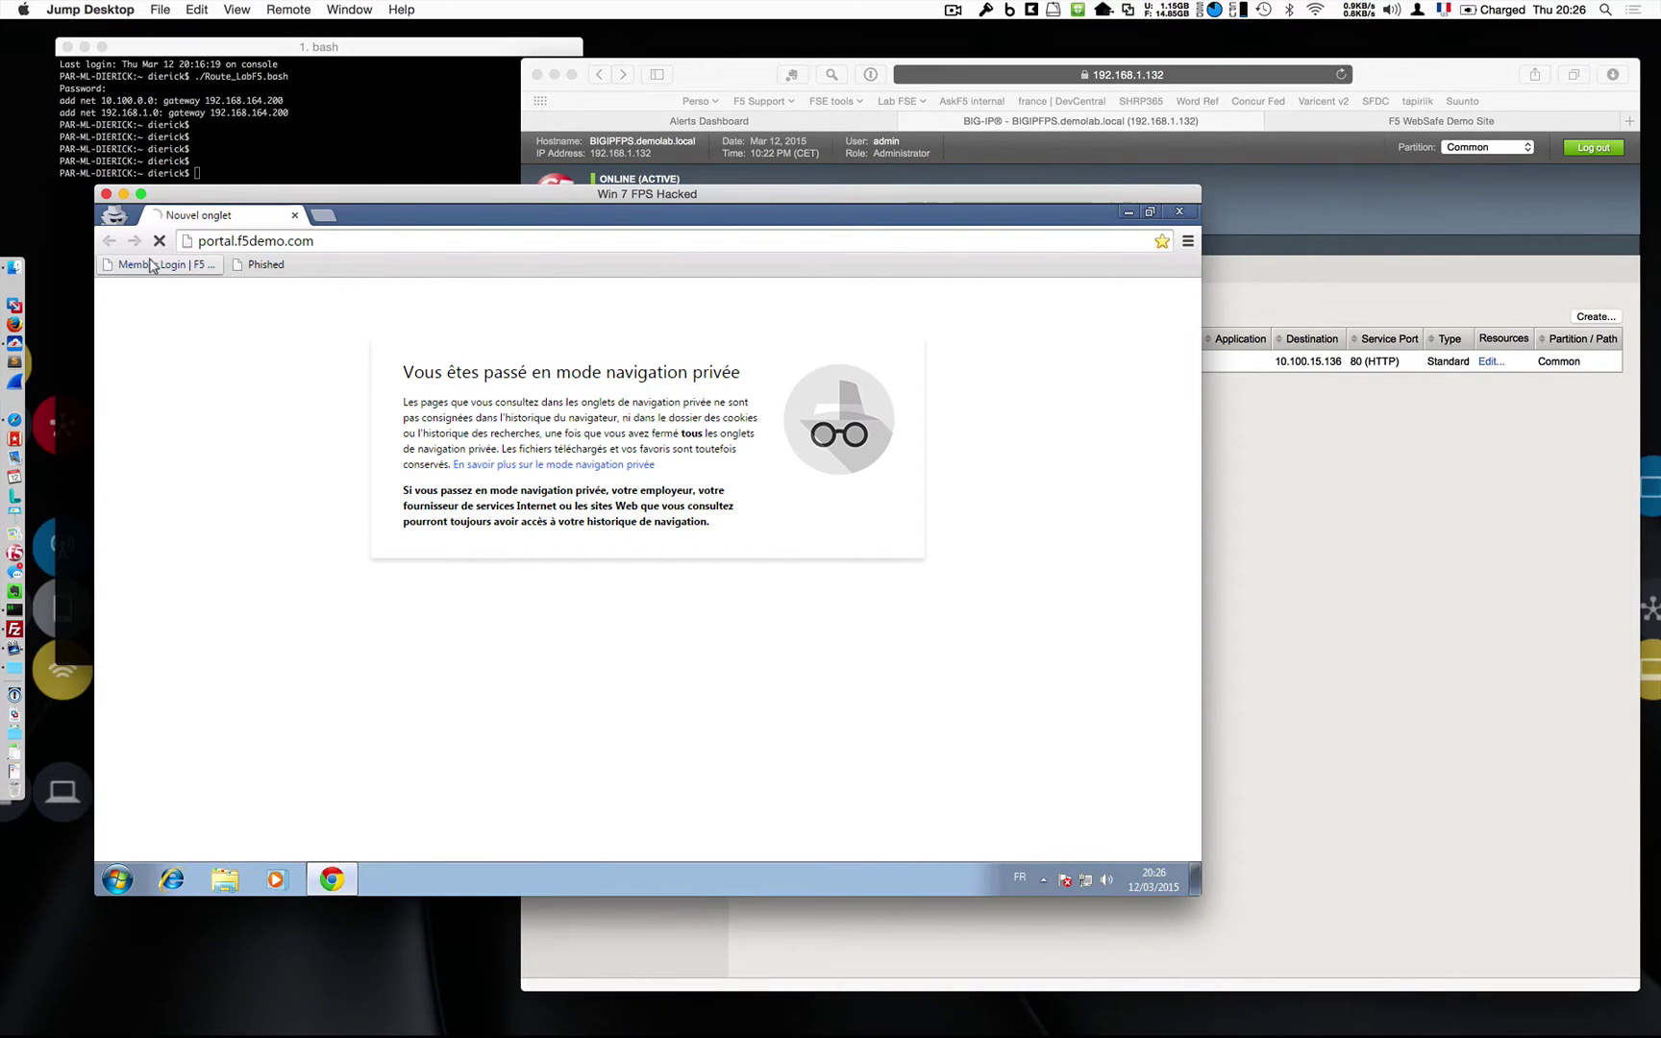
click(1298, 519)
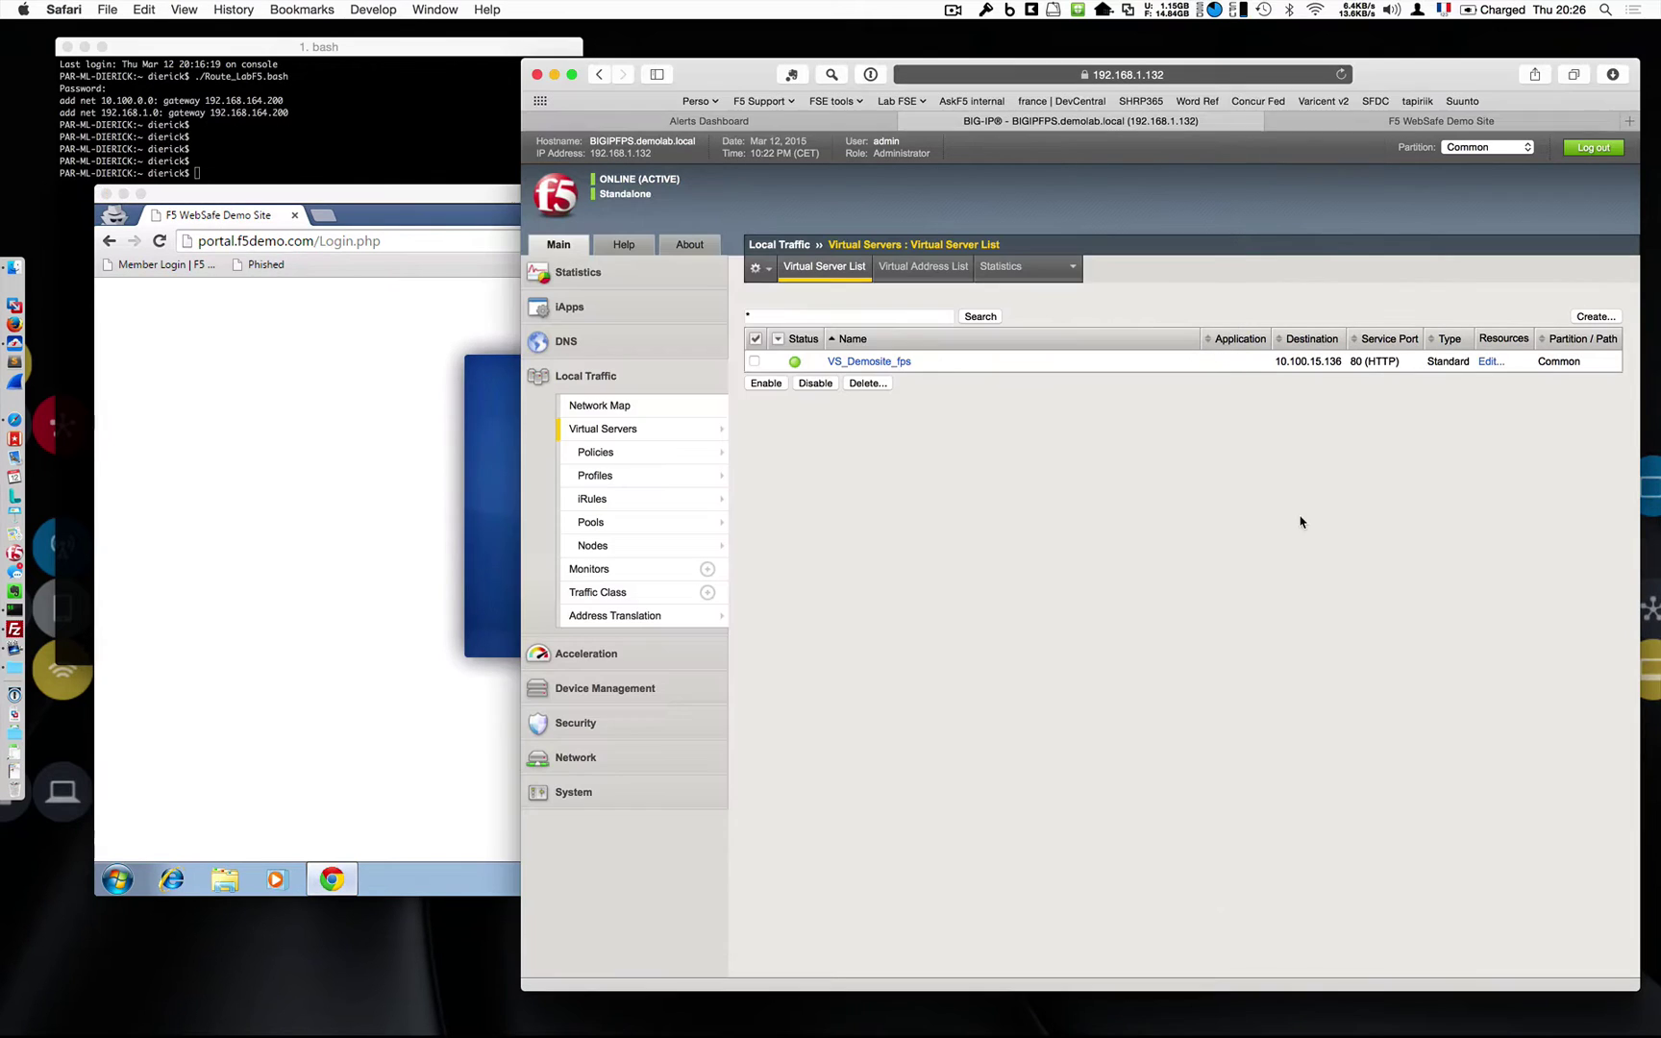
mouse_move(666, 469)
click(323, 522)
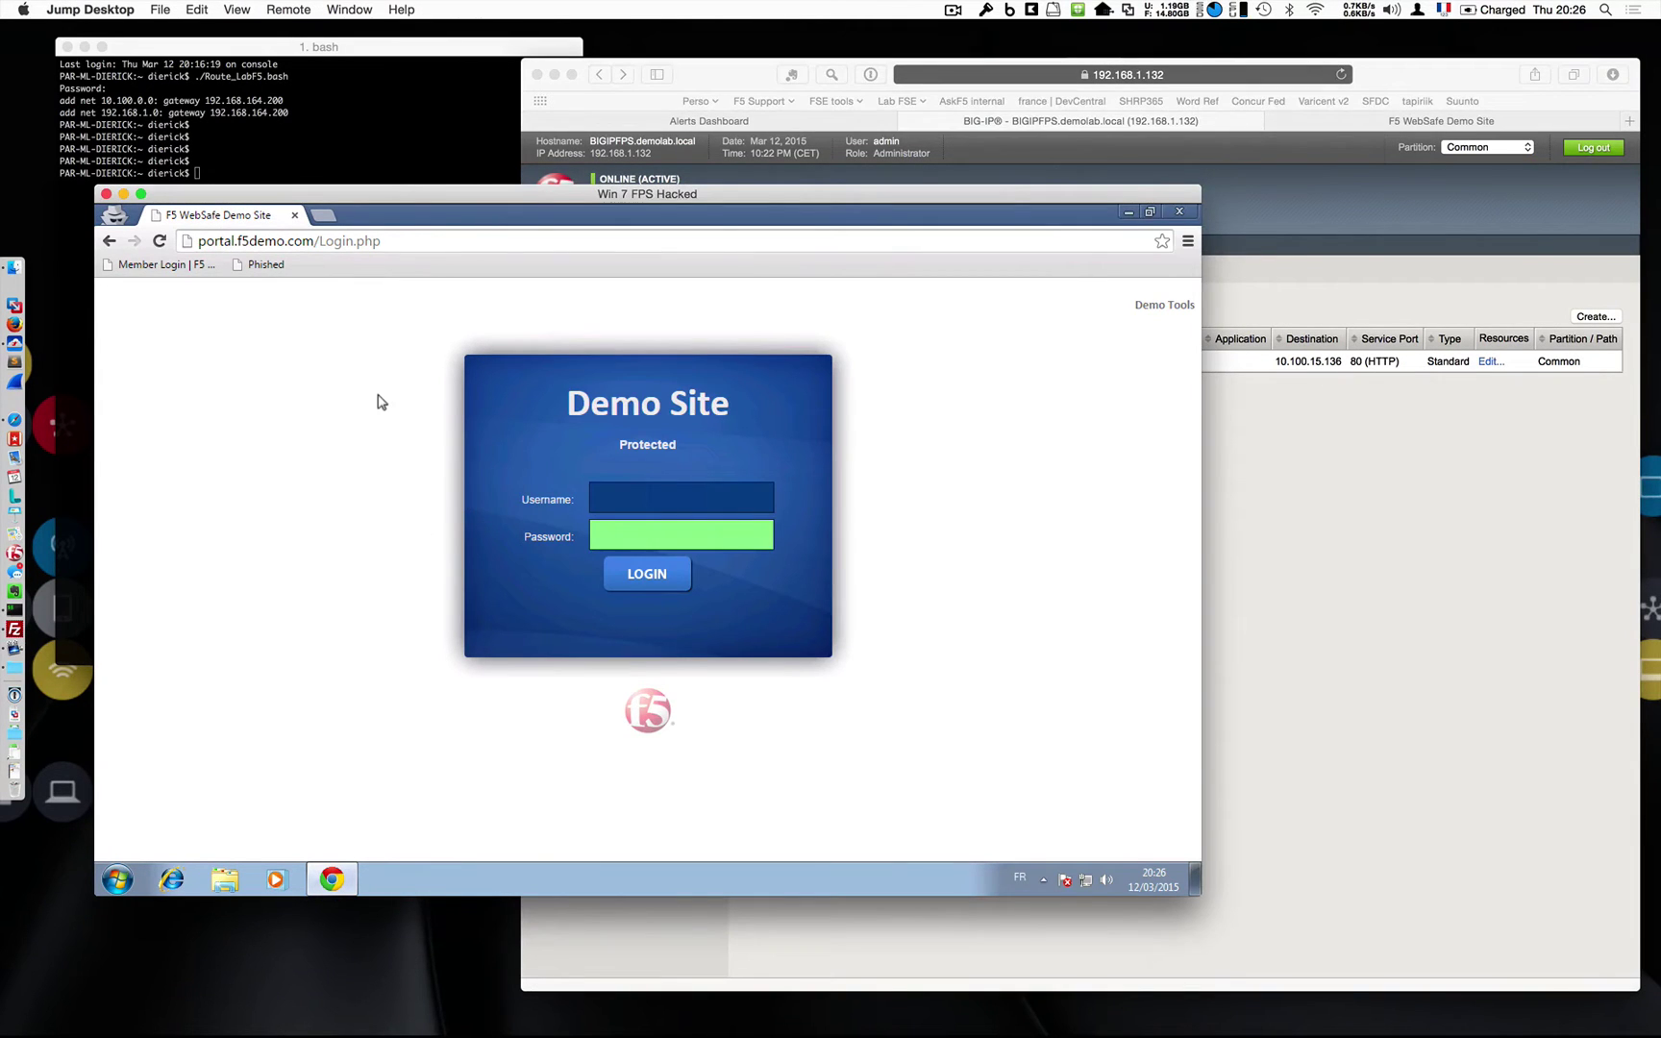
Sign in to the Demo Site with the demo username and password, then log out.
click(635, 497)
text(user)
key(Tab)
text(12345)
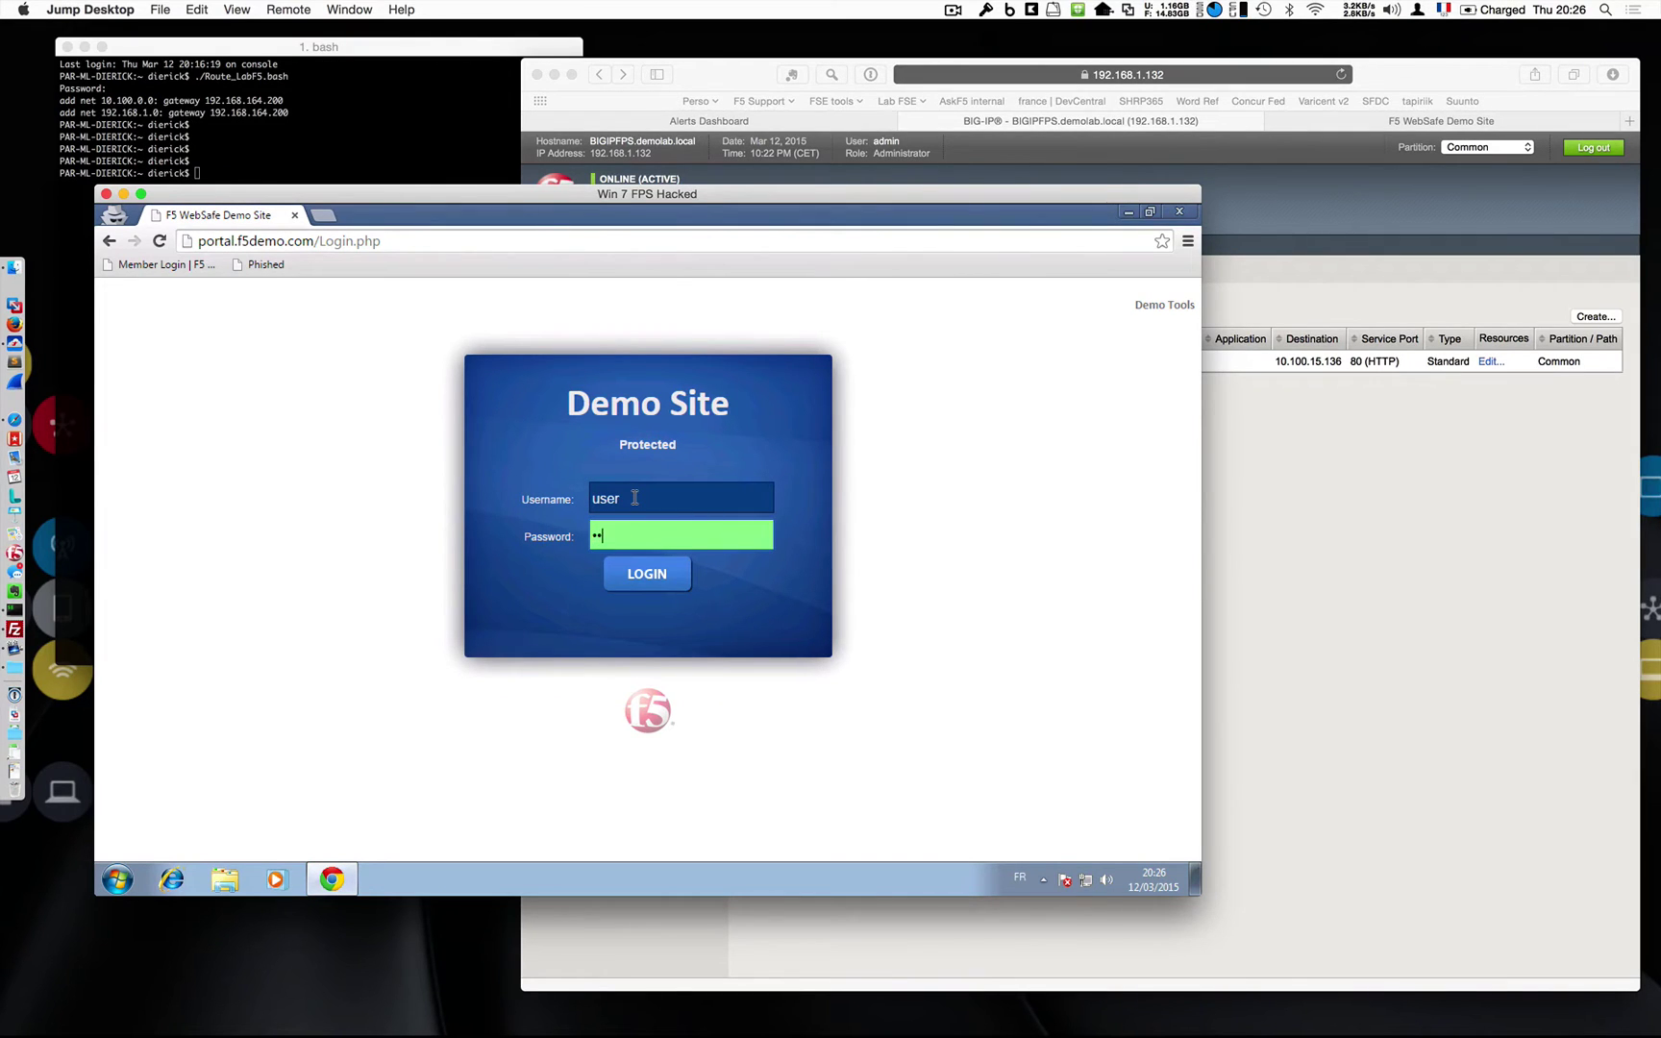
key(Return)
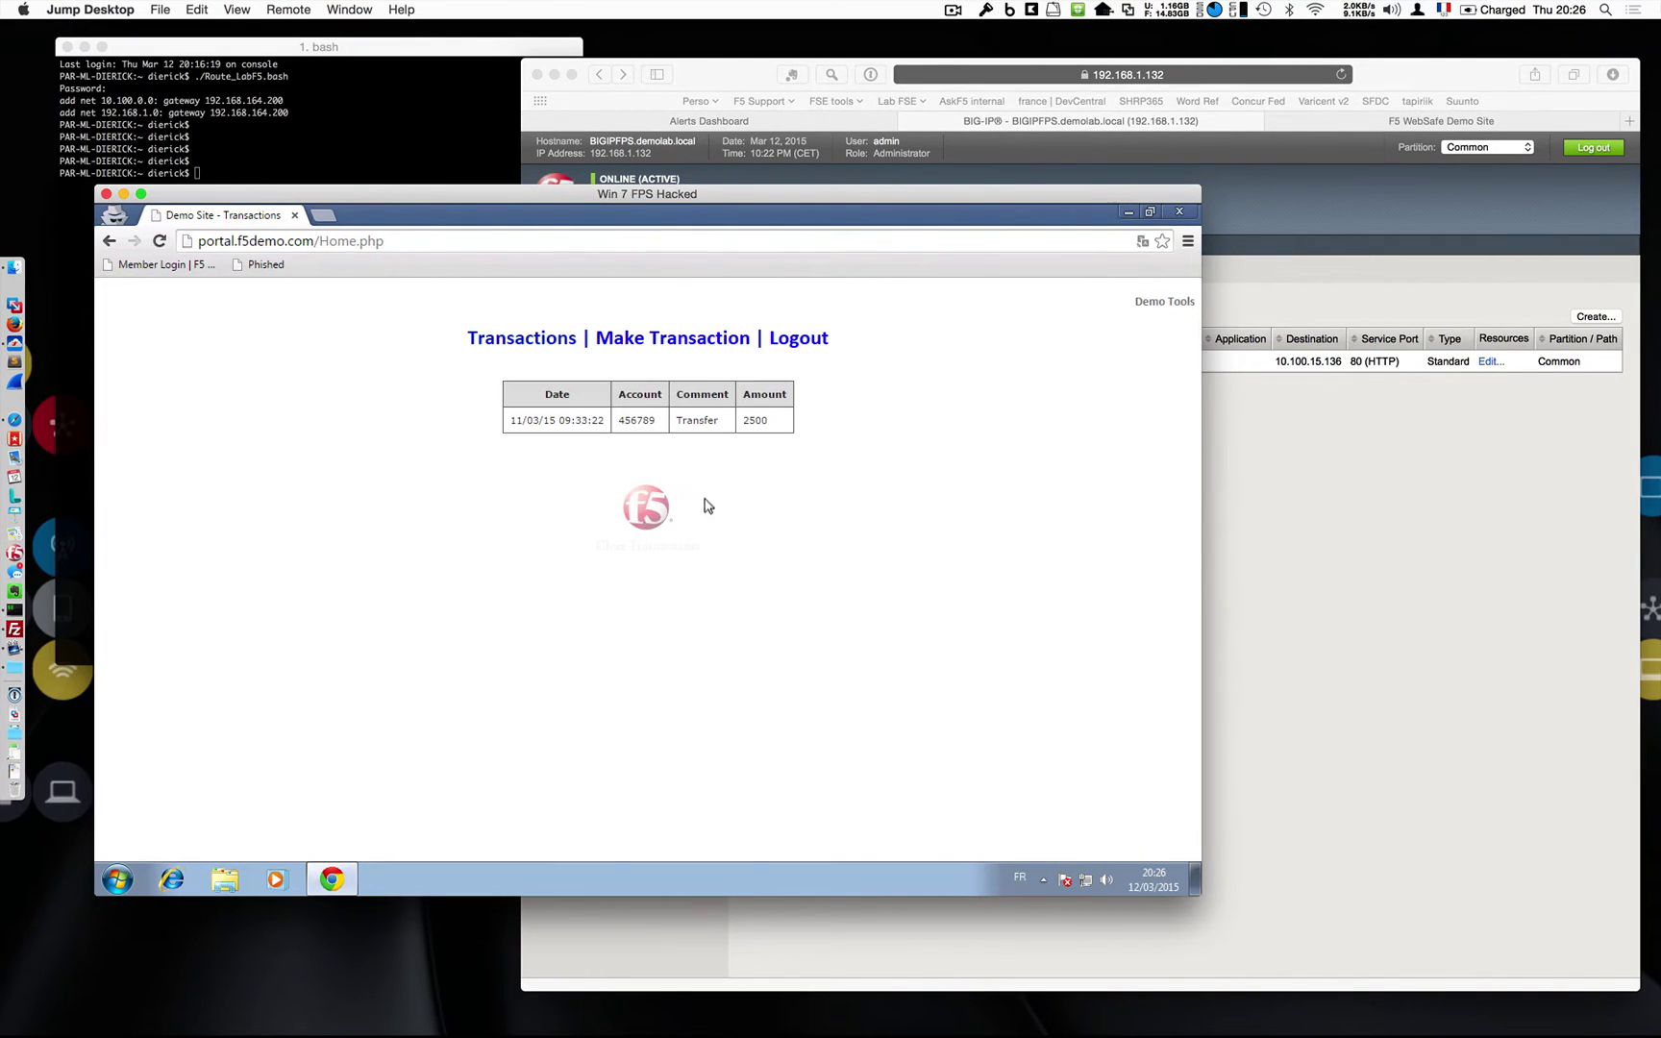
click(781, 342)
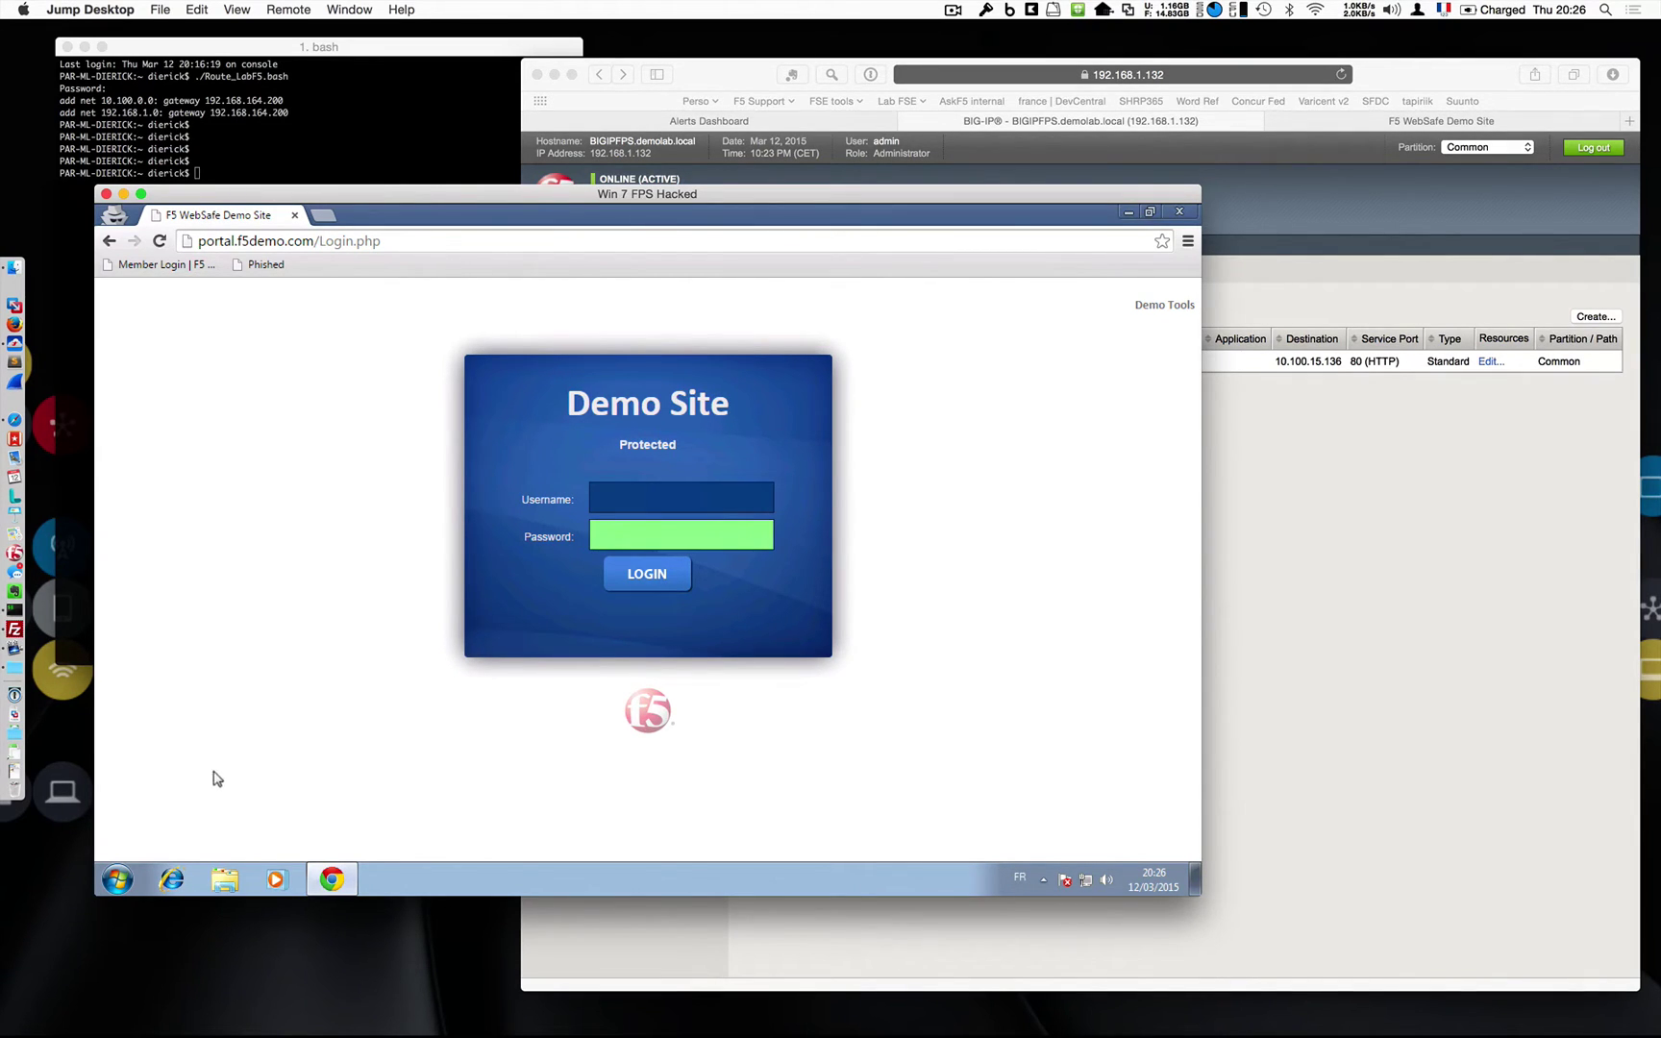
click(93, 881)
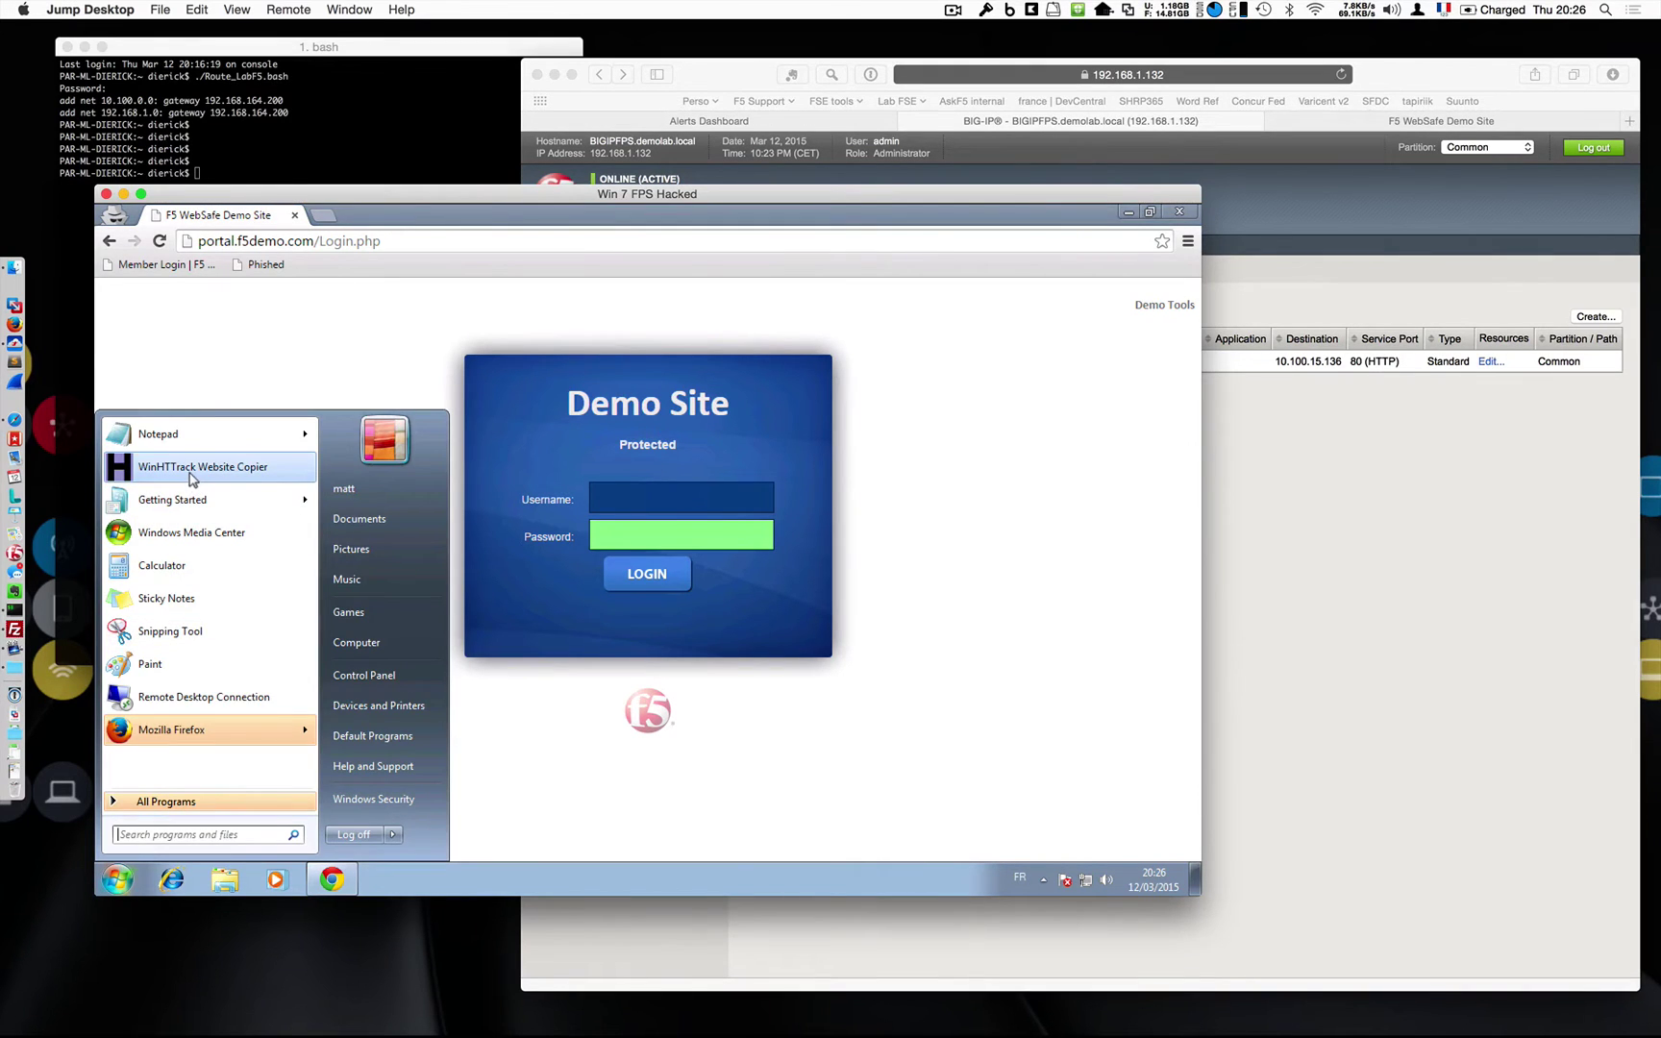
Launch WinHTTrack and start a new project named demo_RP, advancing to Mirroring Mode.
click(195, 474)
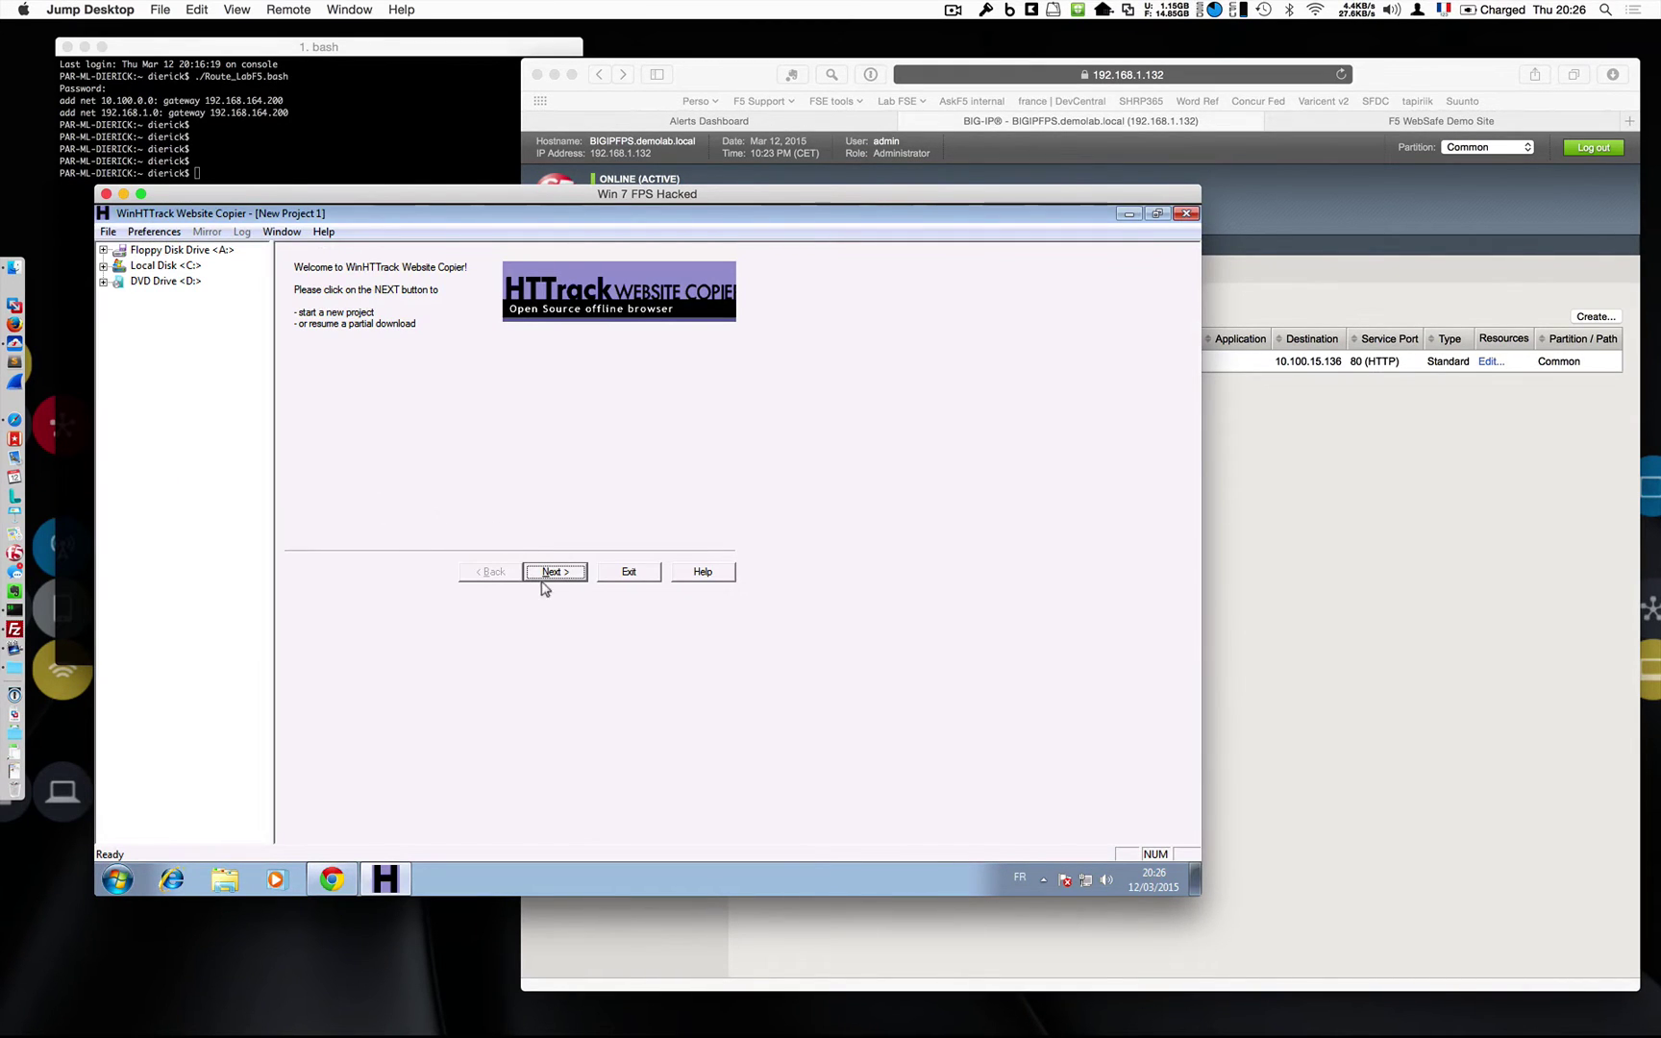
click(557, 573)
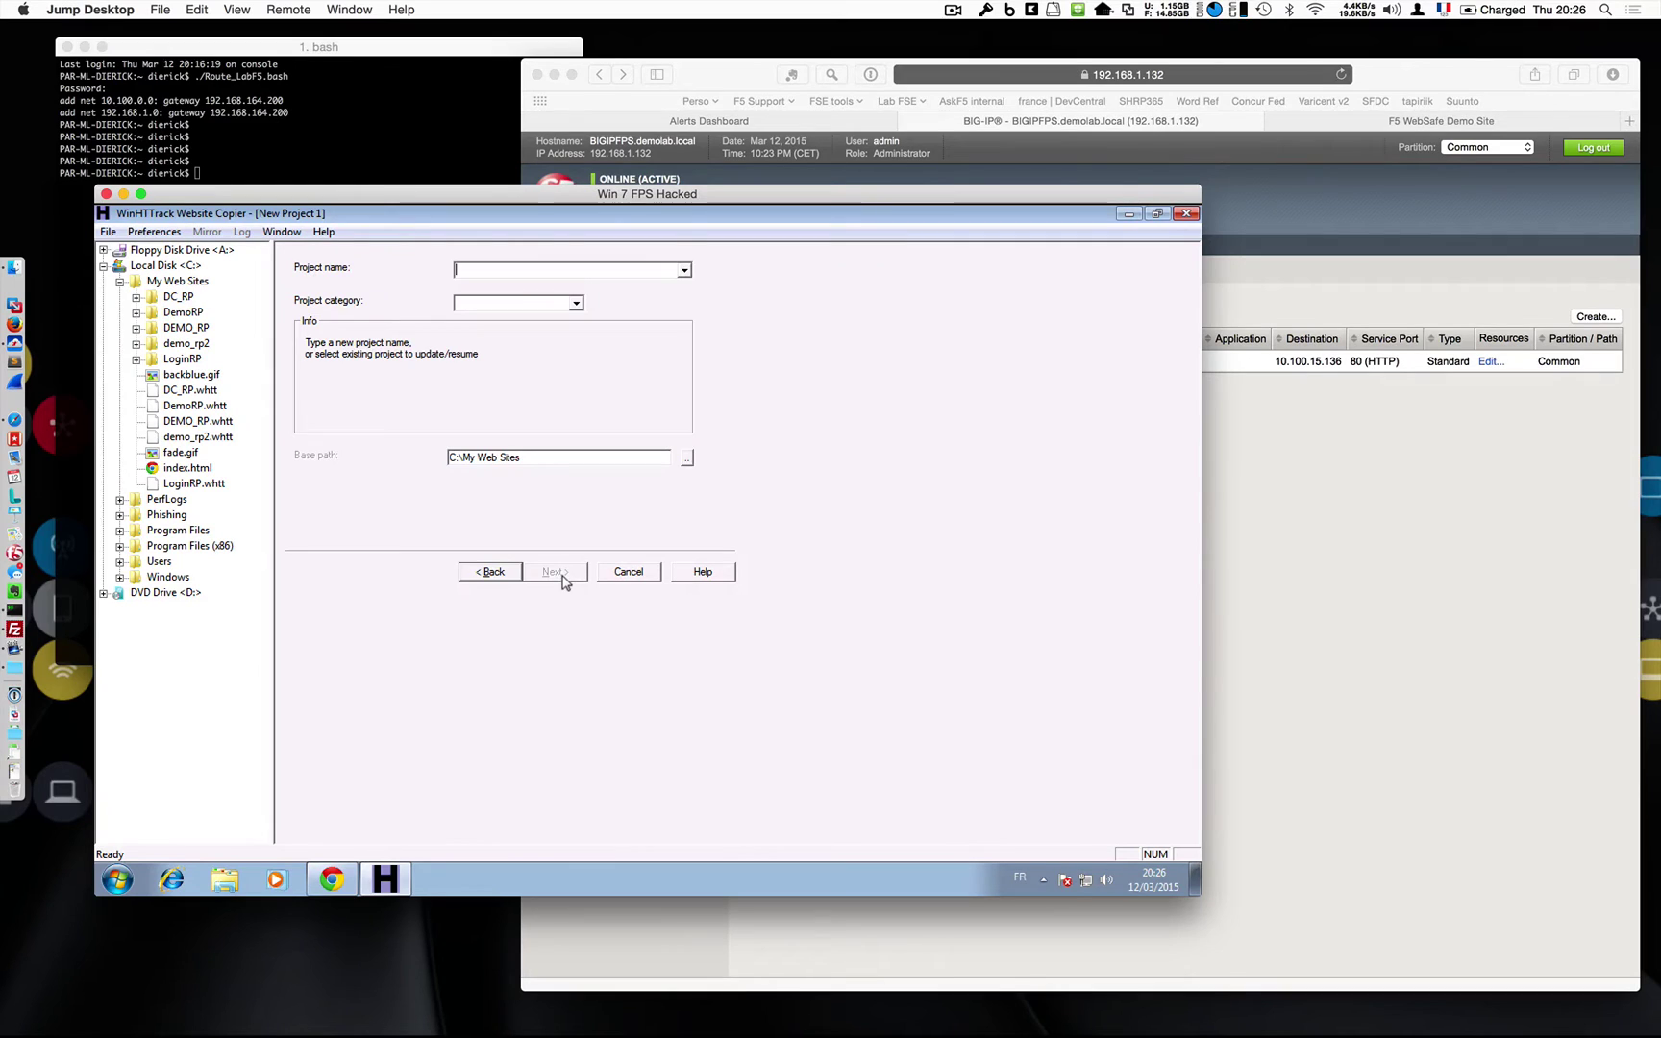
text(demo)
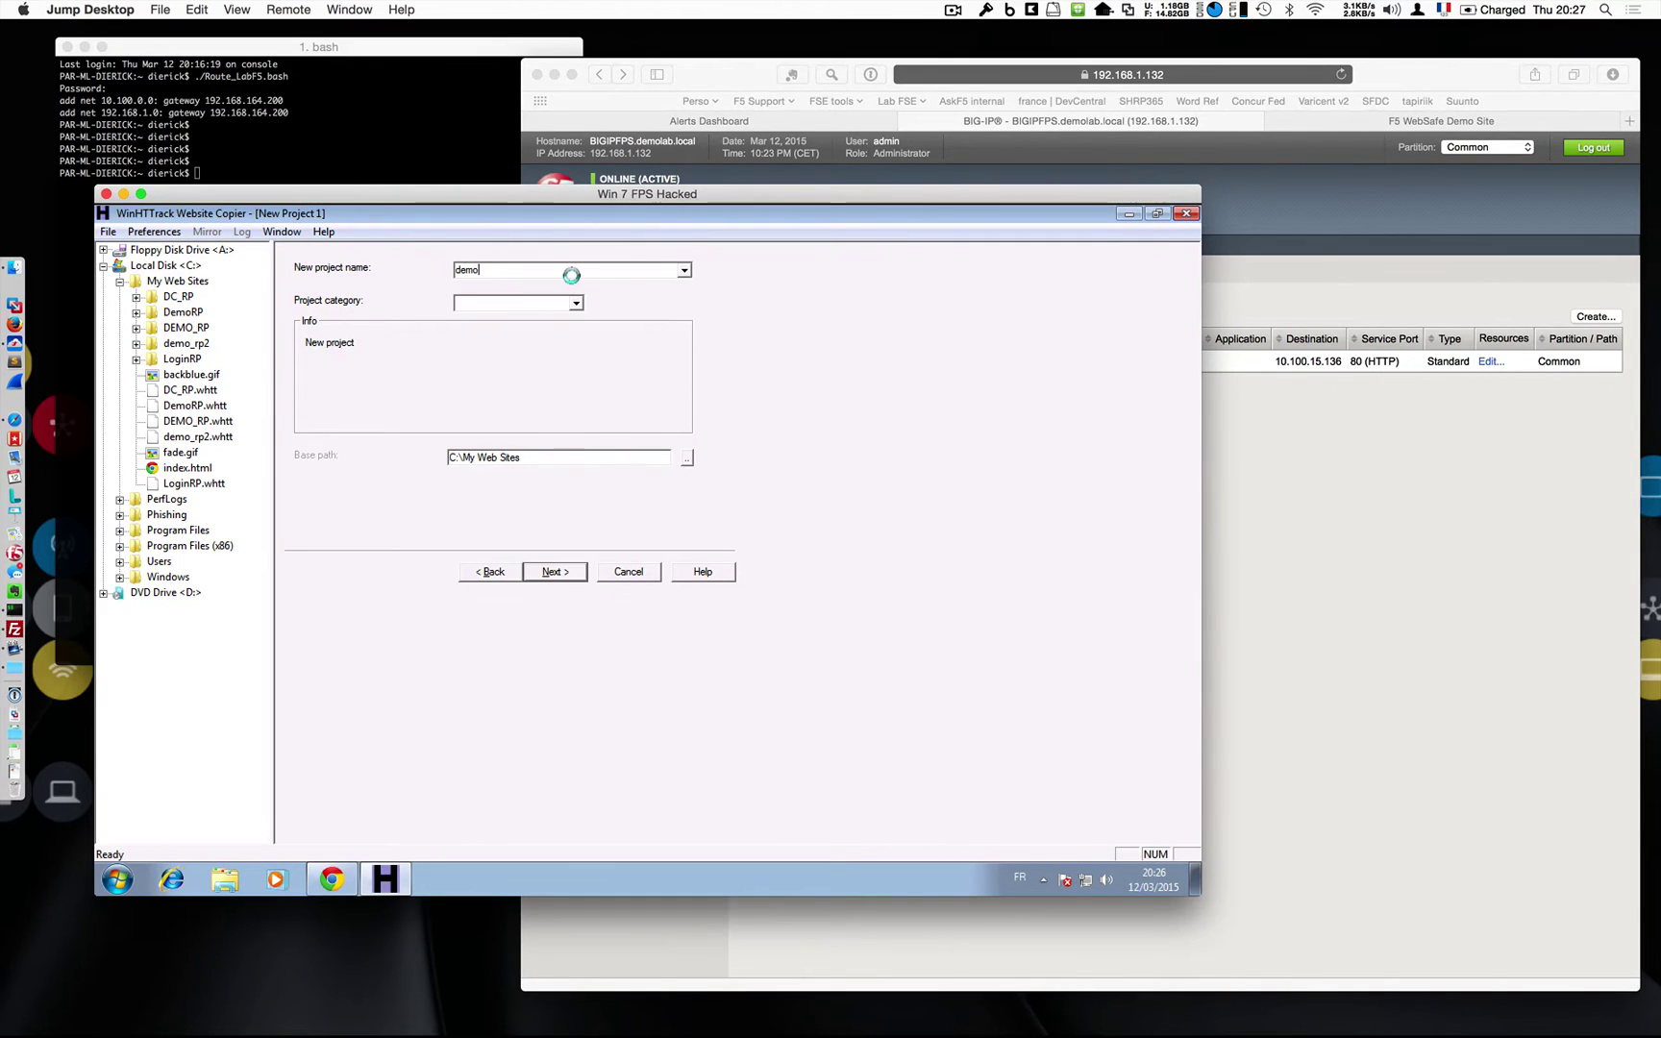
text(_RP_3)
click(554, 573)
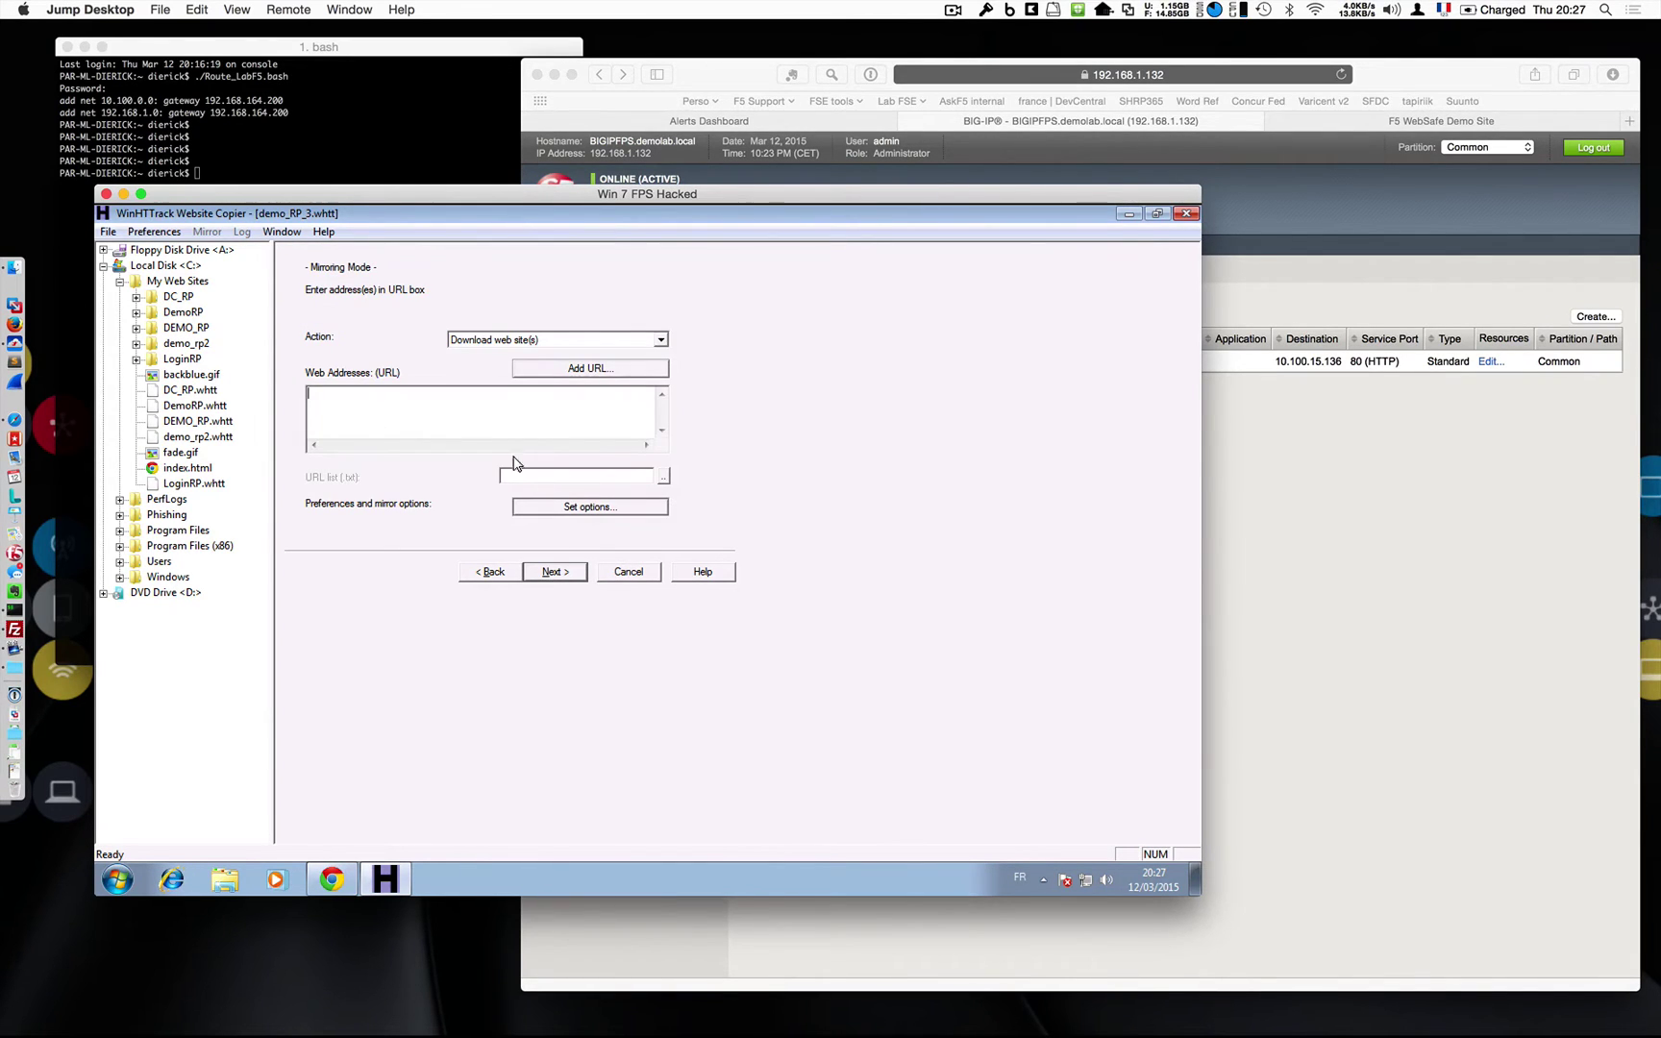
Select the Login.php web address in the Chrome login page for the wizard.
click(331, 880)
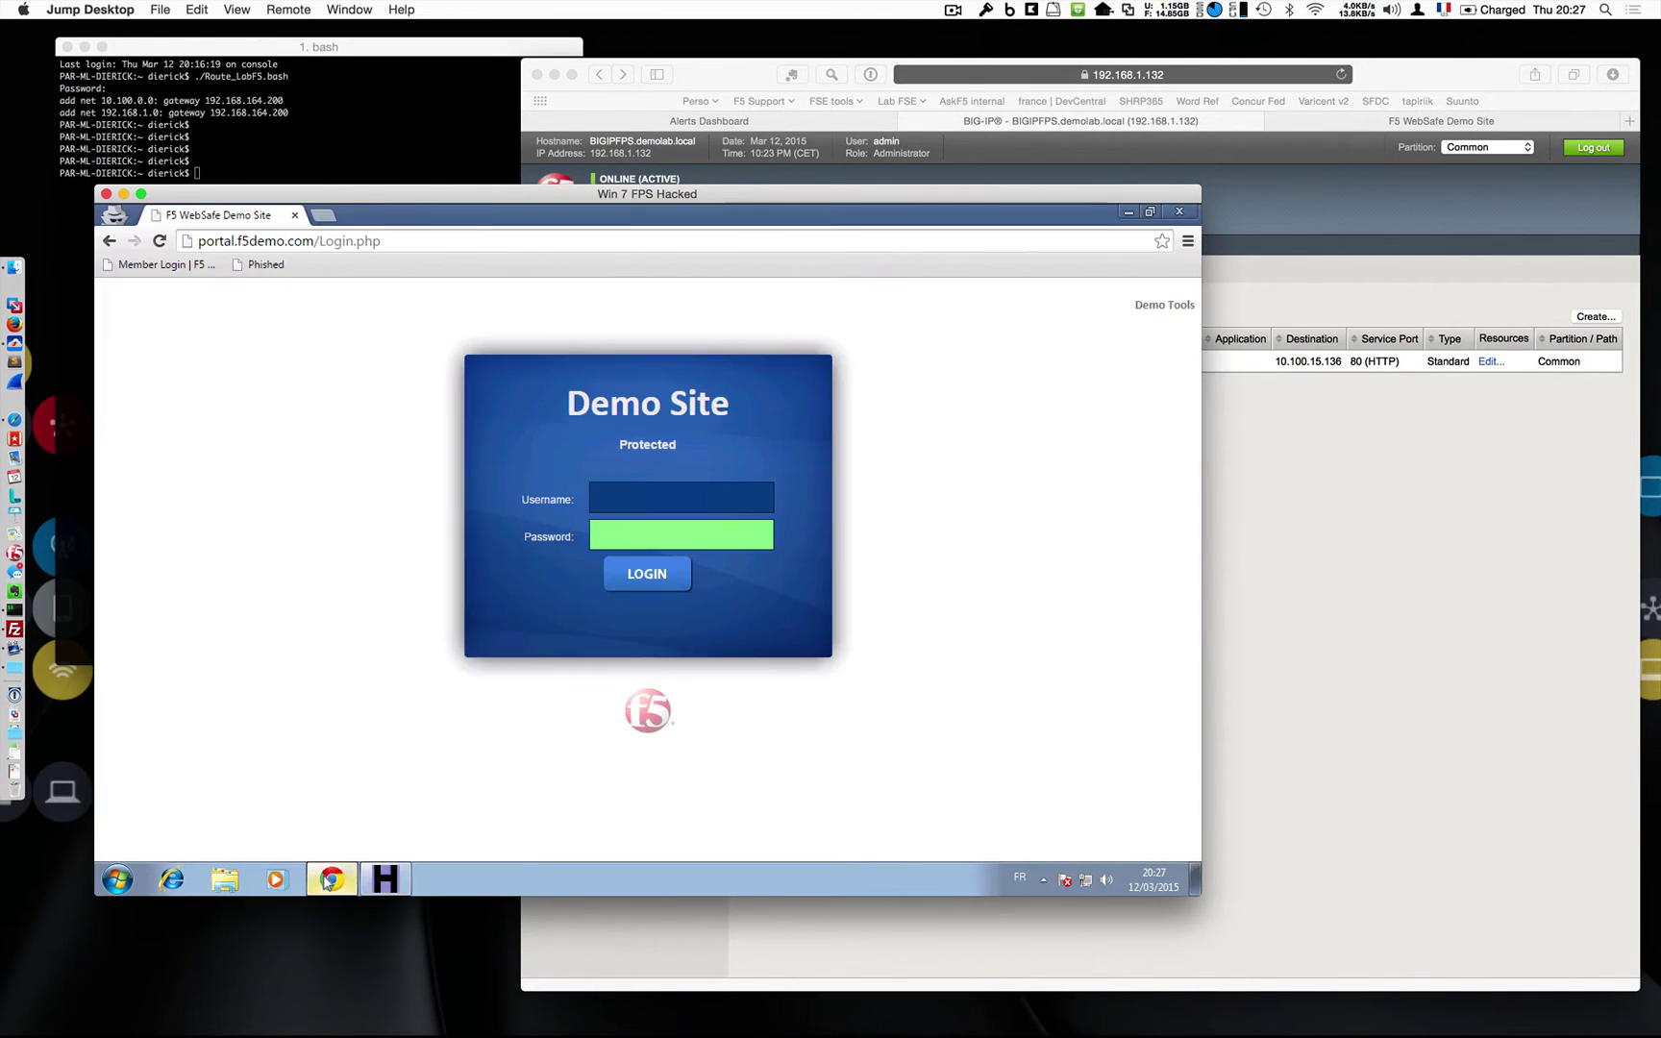
click(461, 240)
click(404, 848)
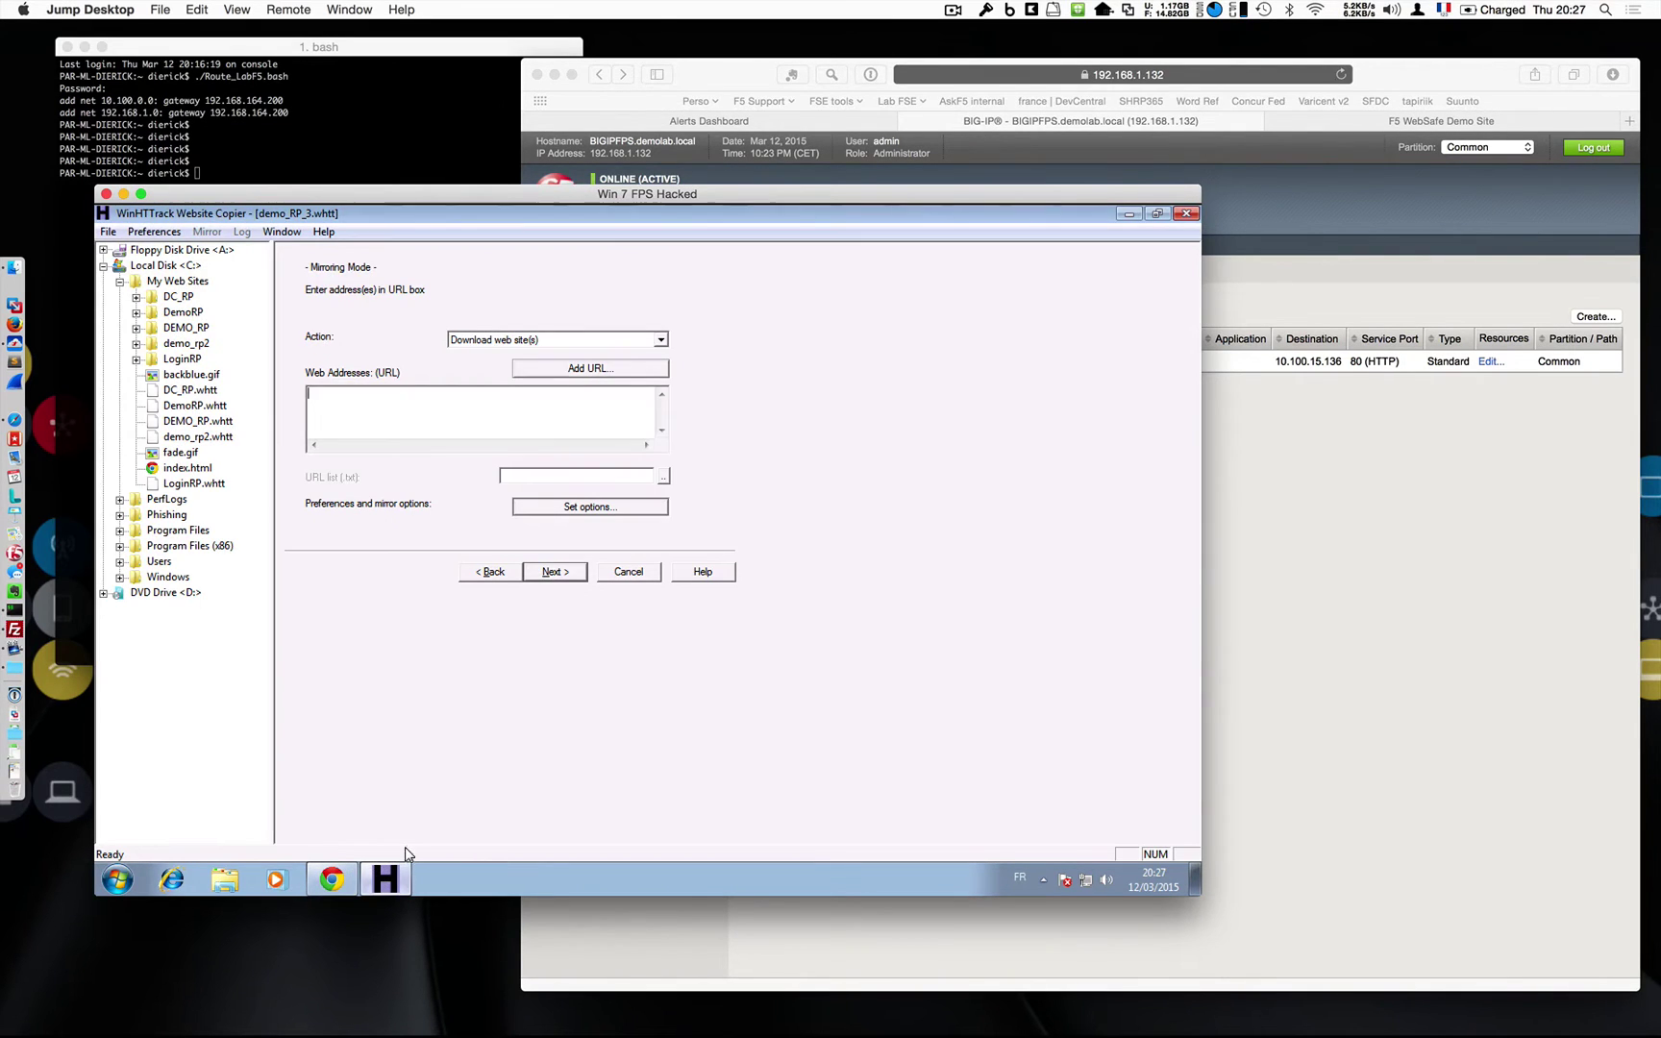
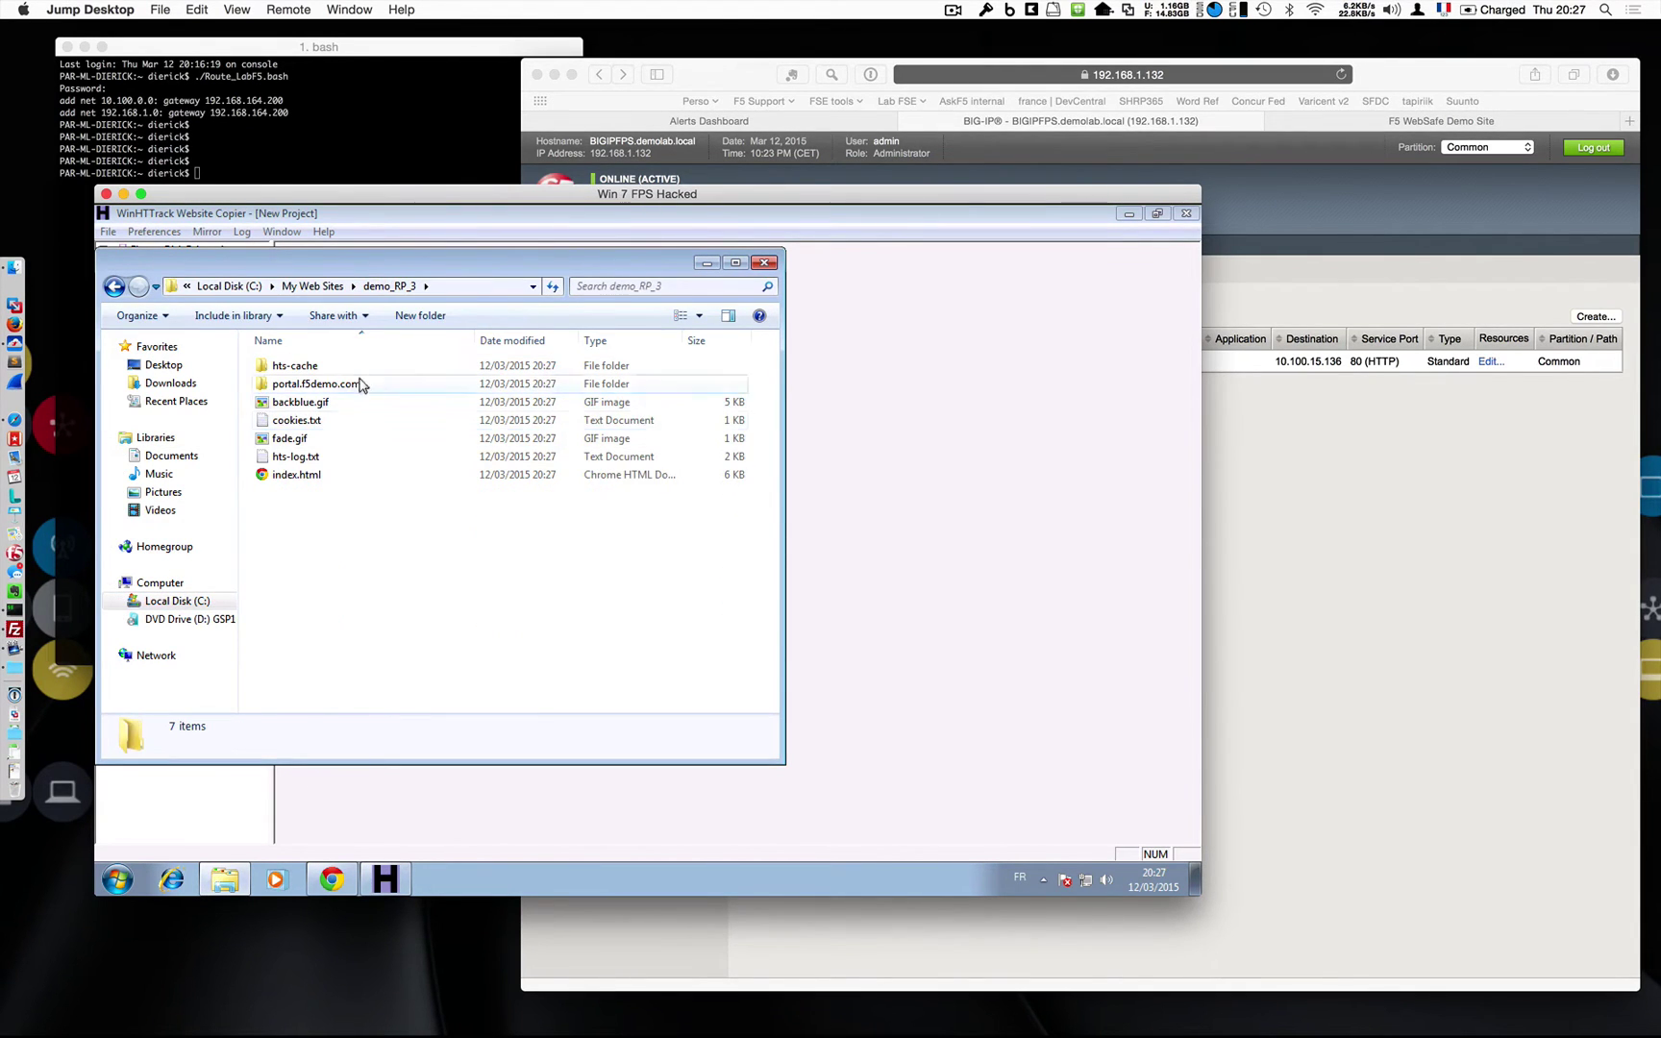
Open the cloned Login.html from the portal.f5demo.com folder as a local file in Chrome.
double_click(348, 385)
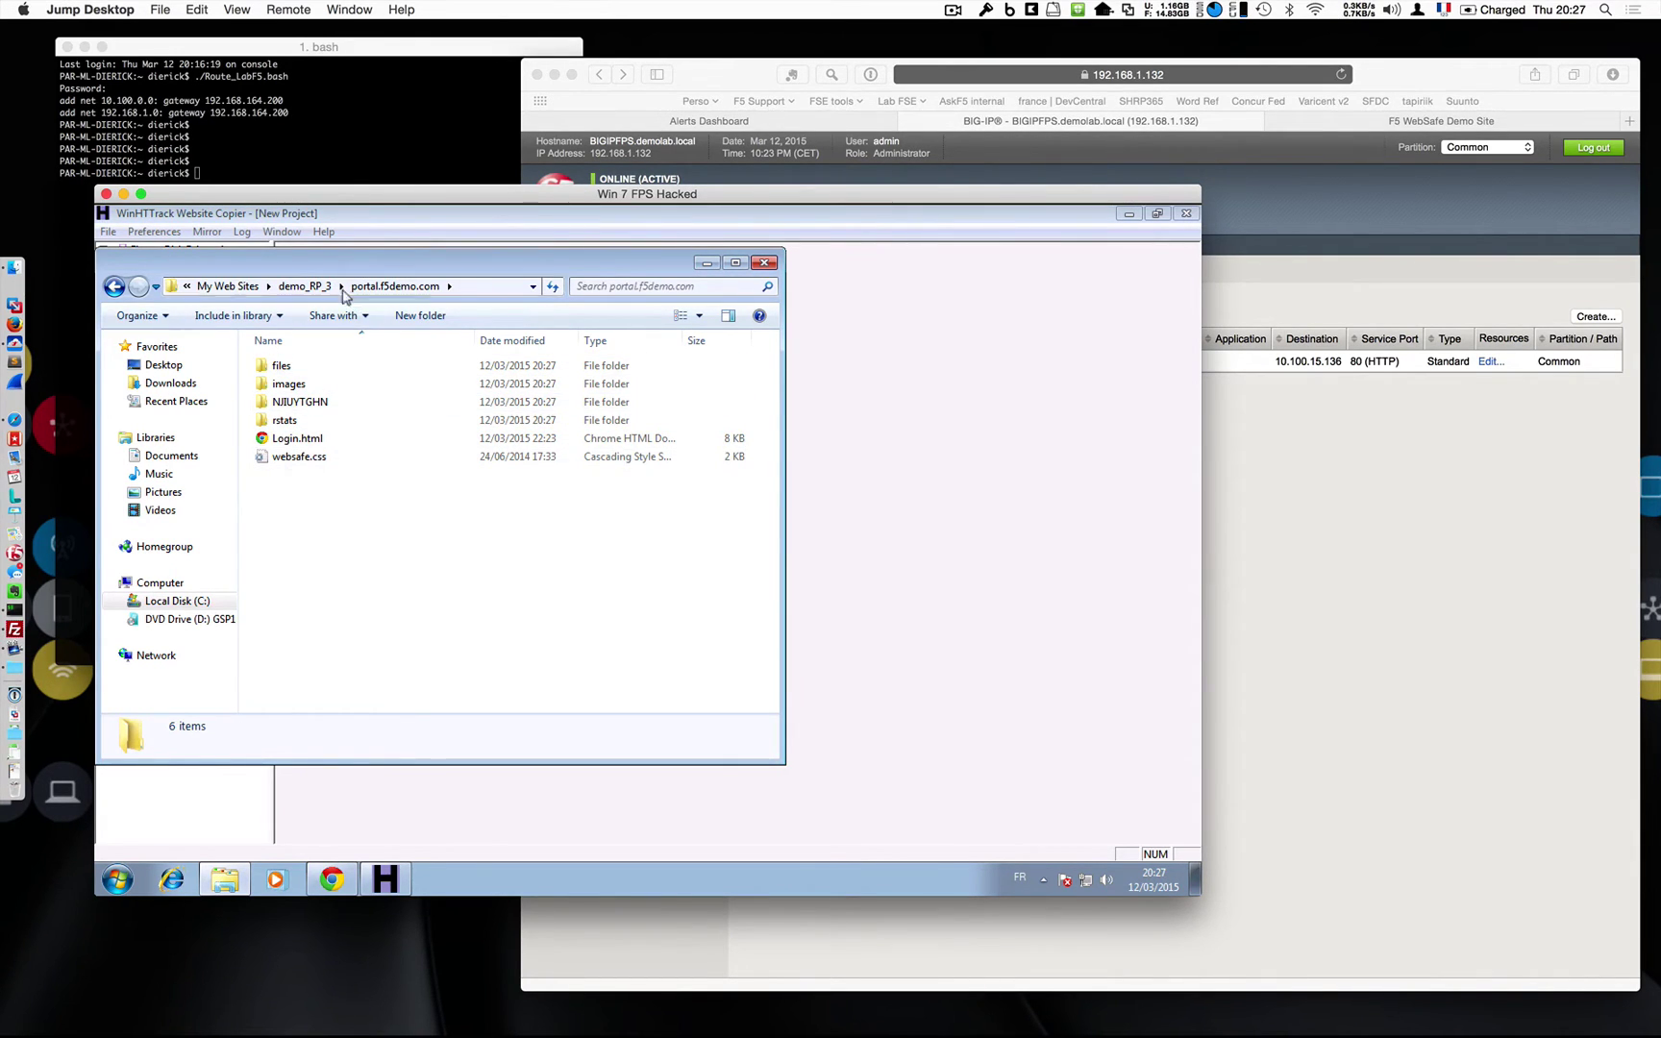
drag(311, 262, 557, 273)
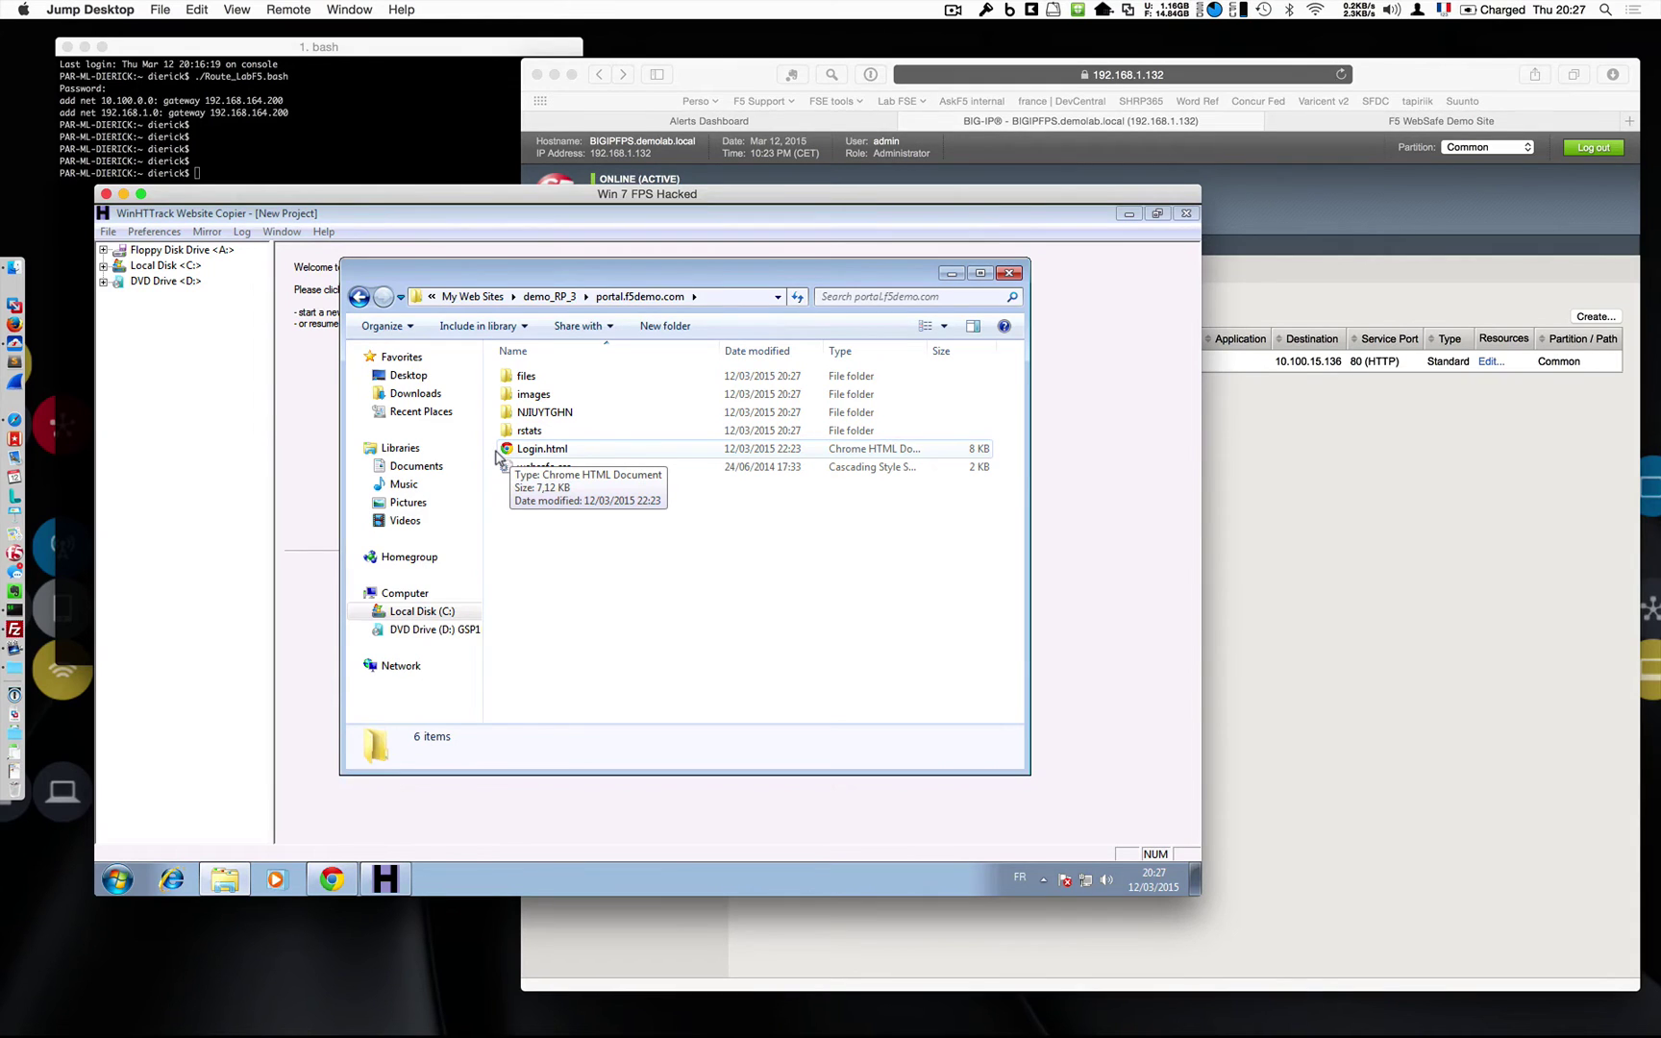
click(330, 876)
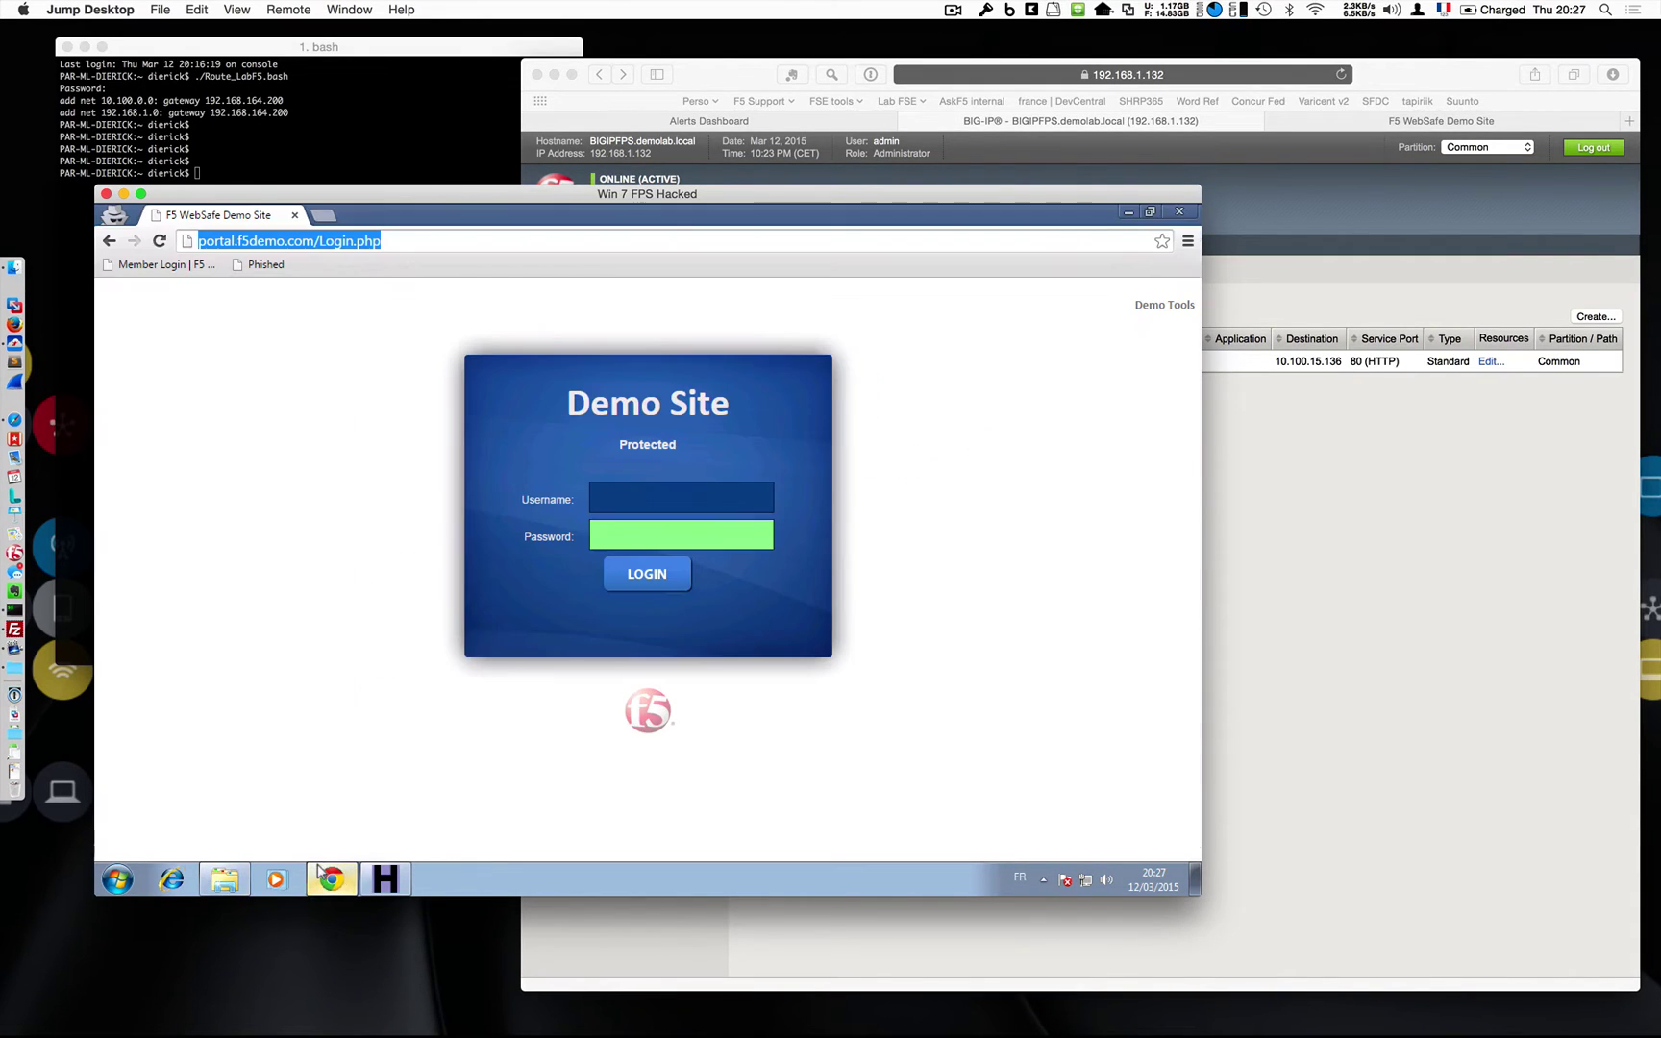
click(225, 880)
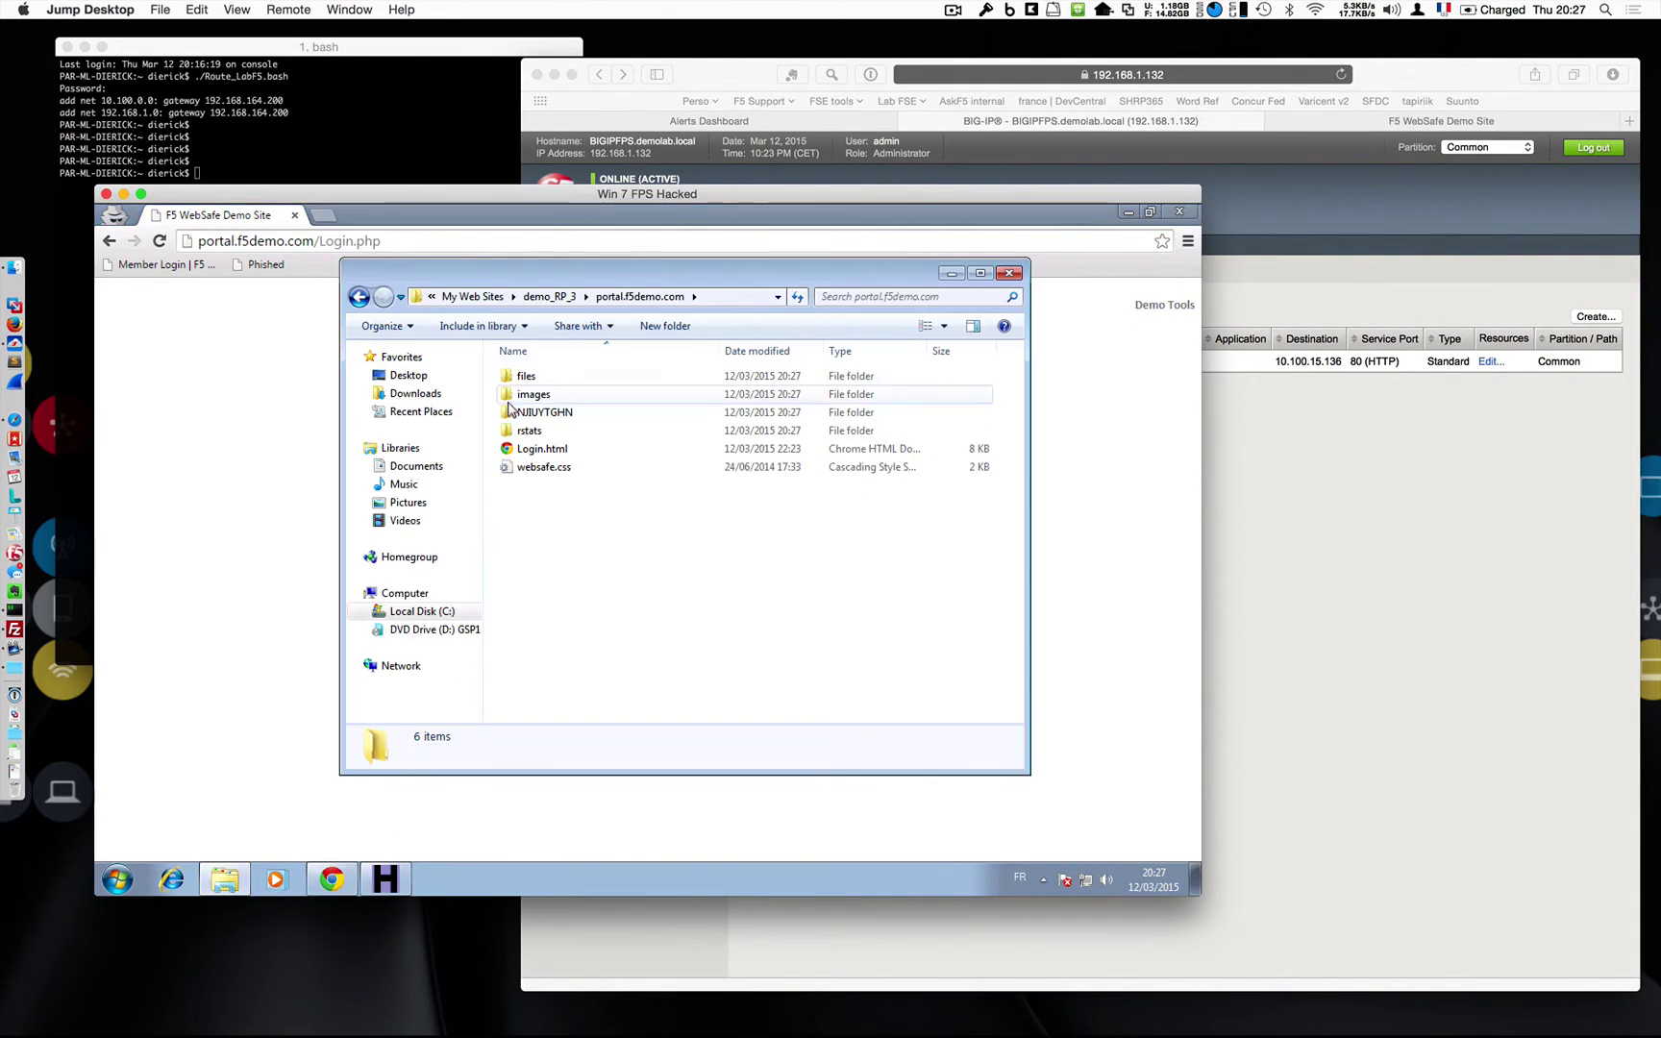
drag(541, 449, 267, 315)
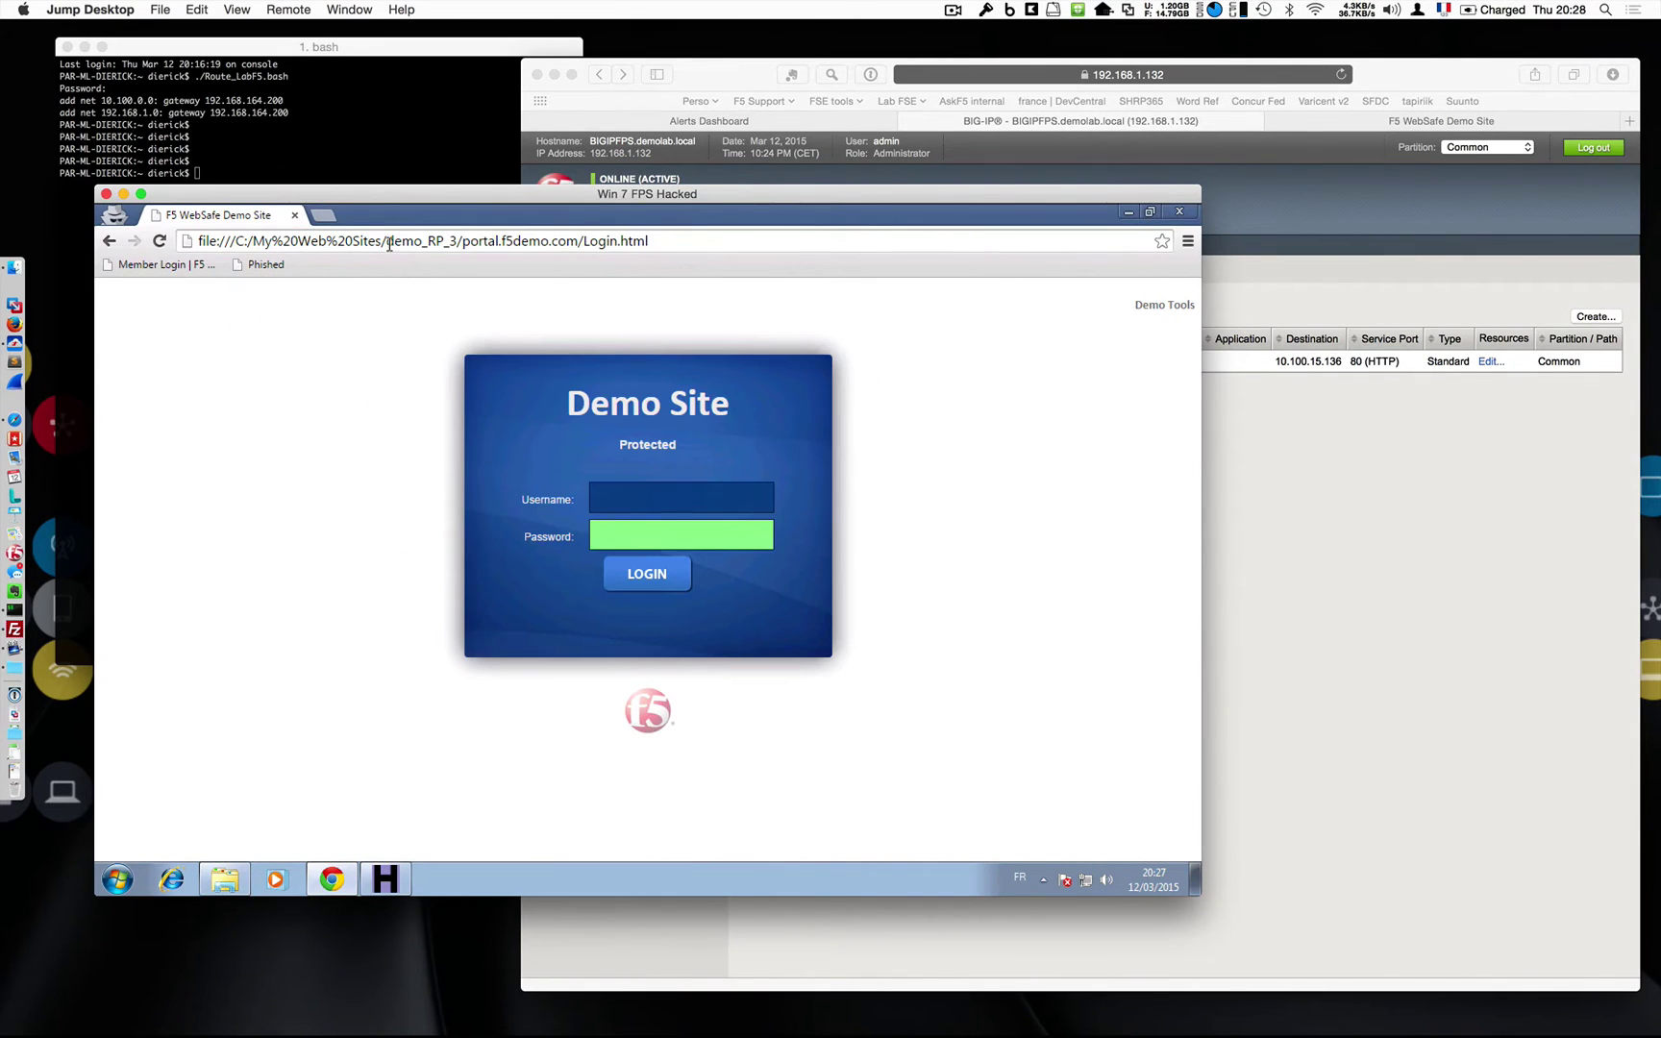
click(1312, 490)
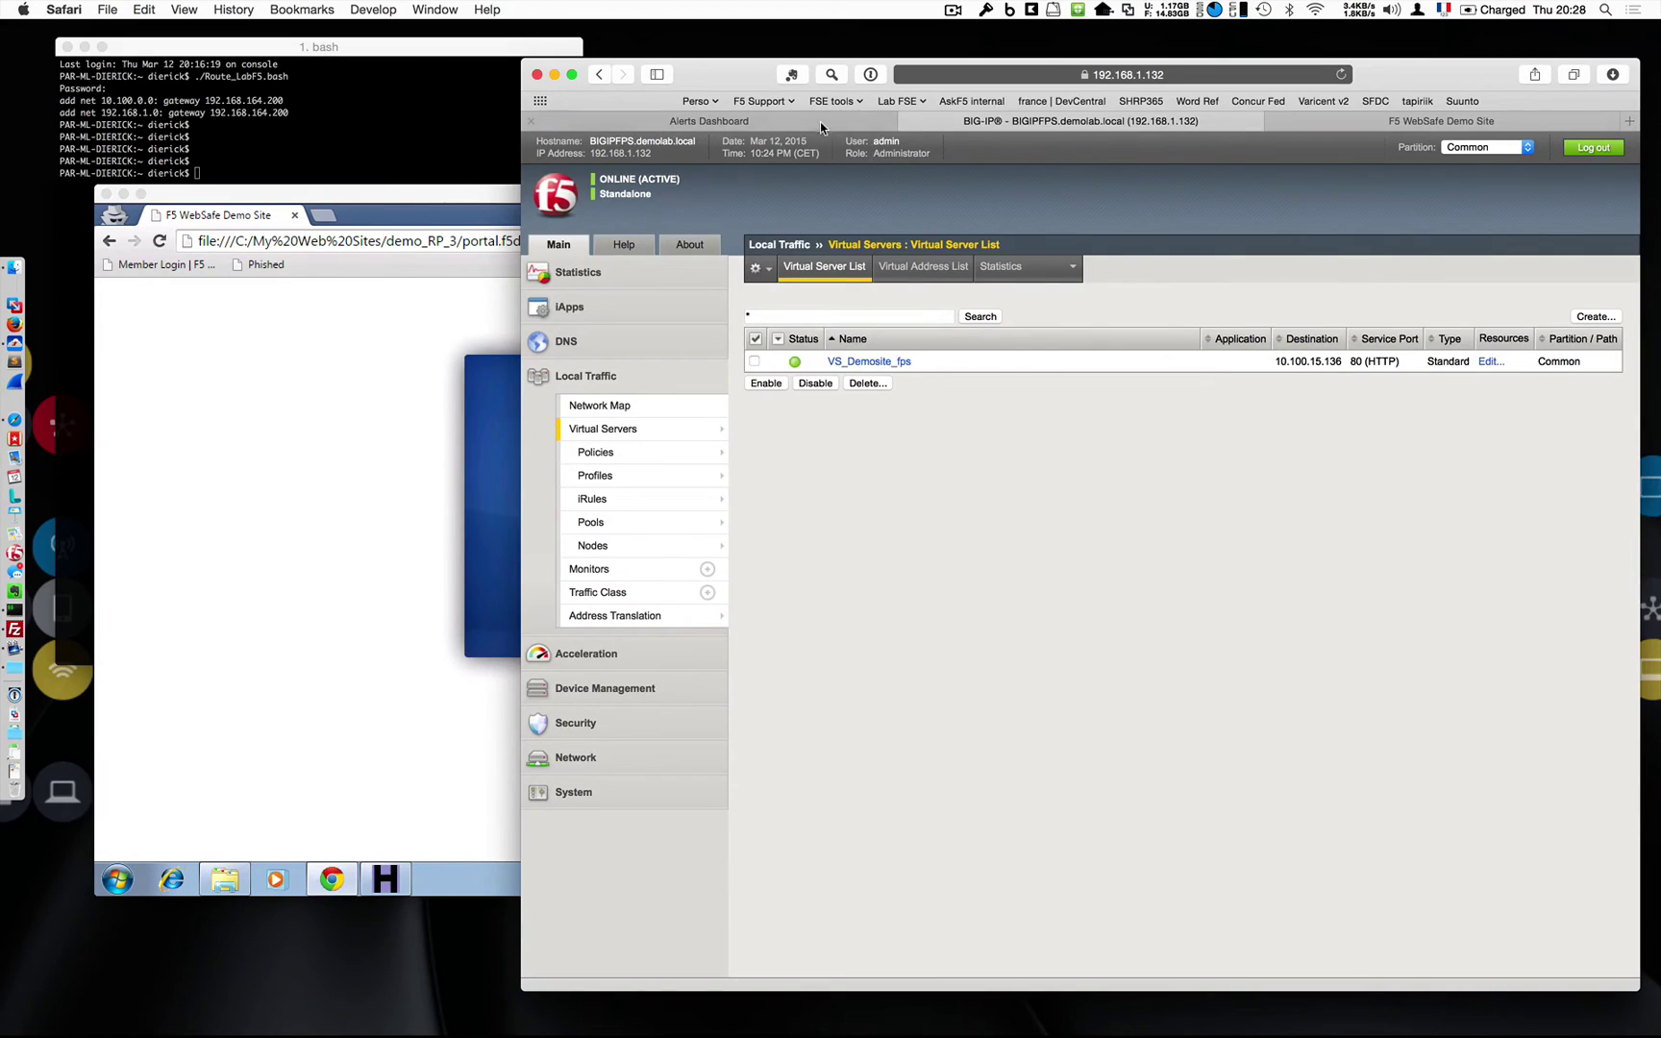
On Copied Pages, widen the Alert URL column to show the js_vtrack phishing alert for local Login.html.
click(818, 130)
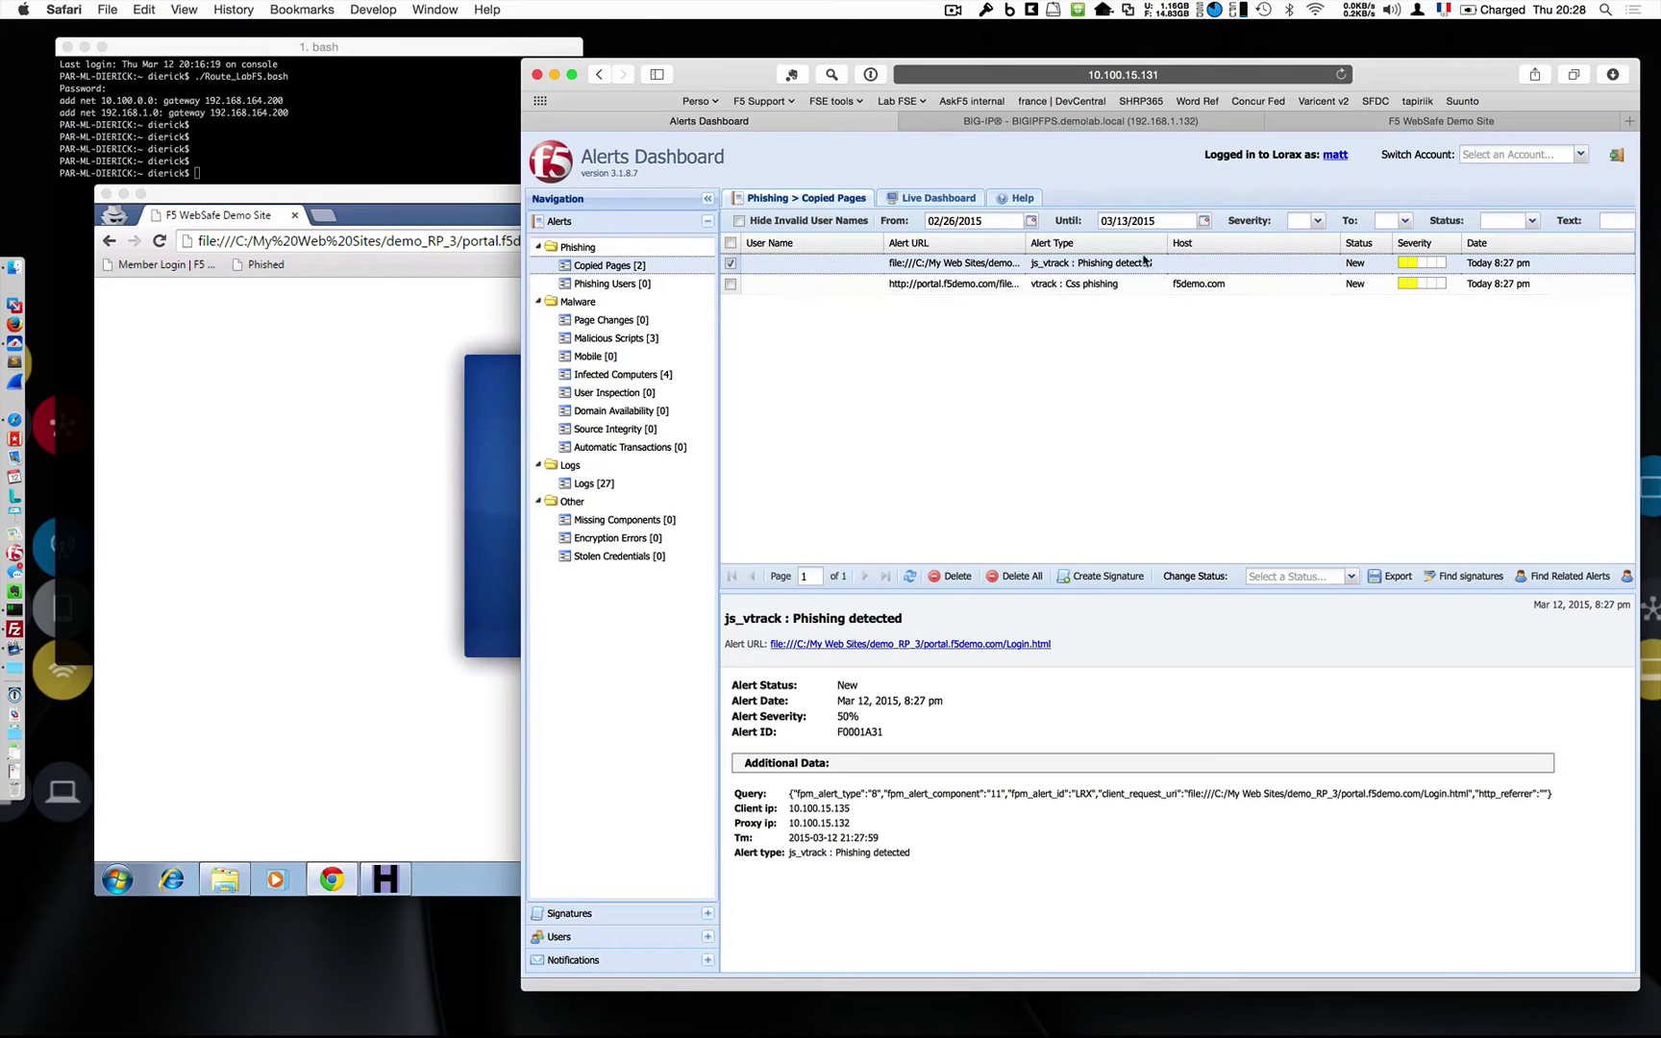
drag(1034, 251, 1161, 250)
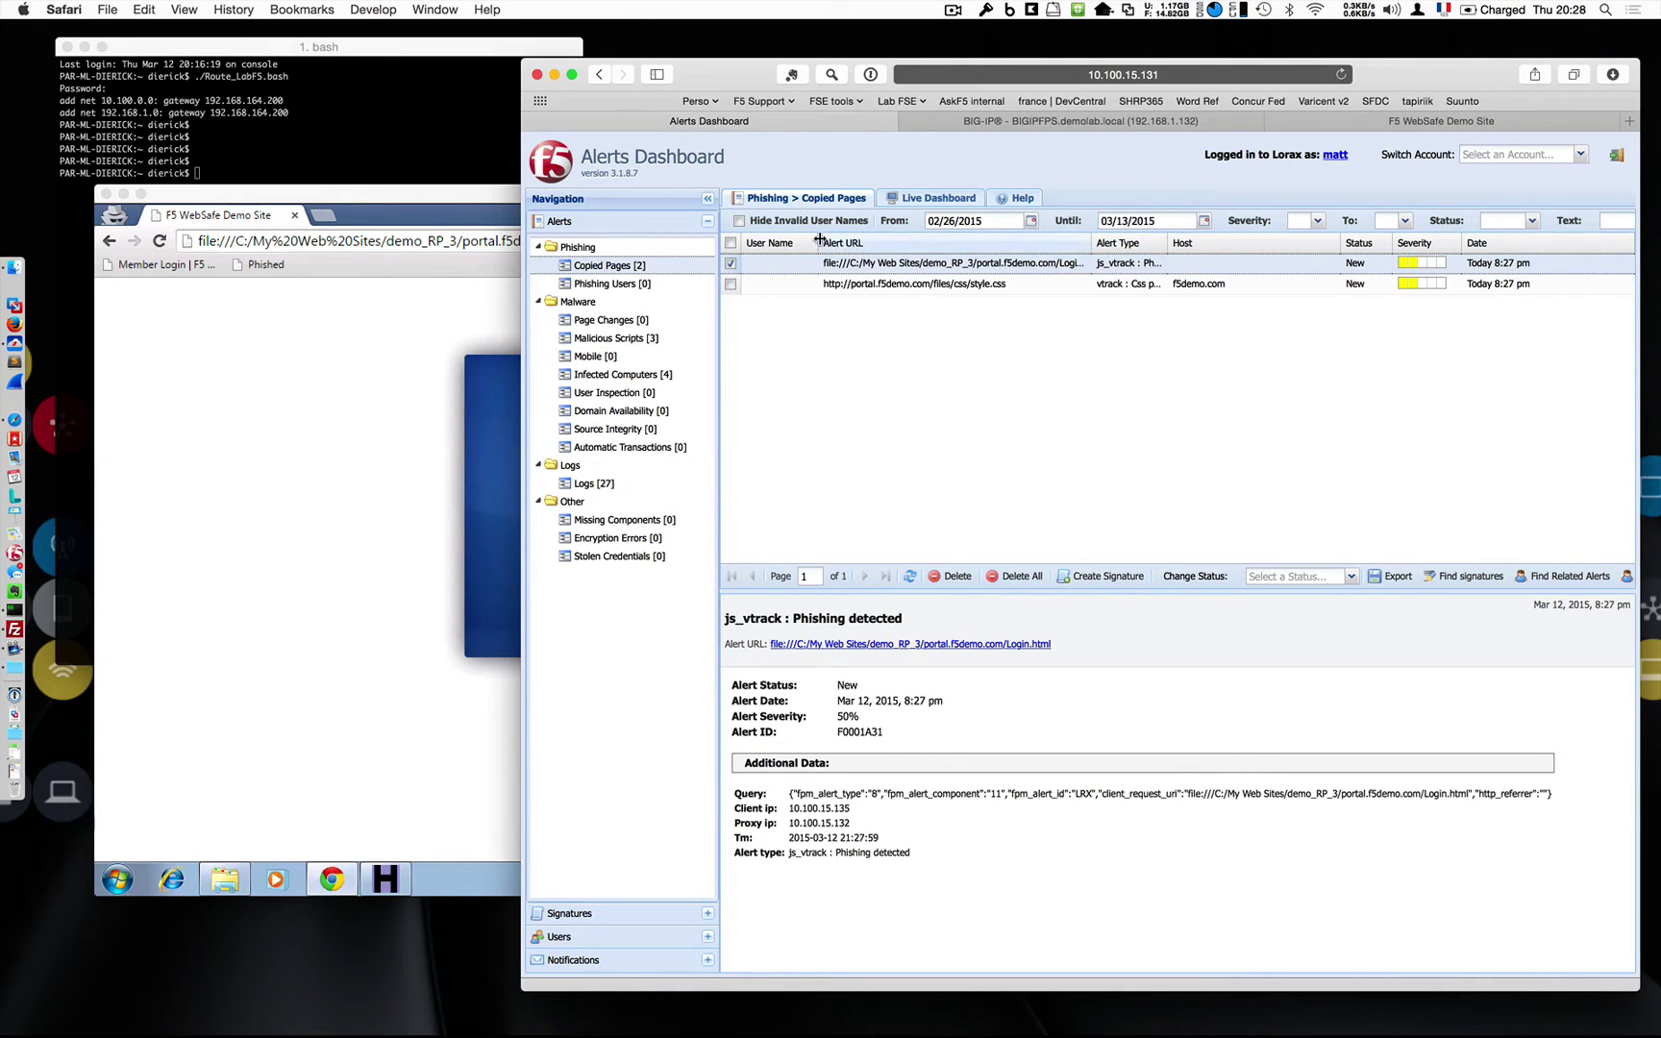
drag(819, 243, 783, 243)
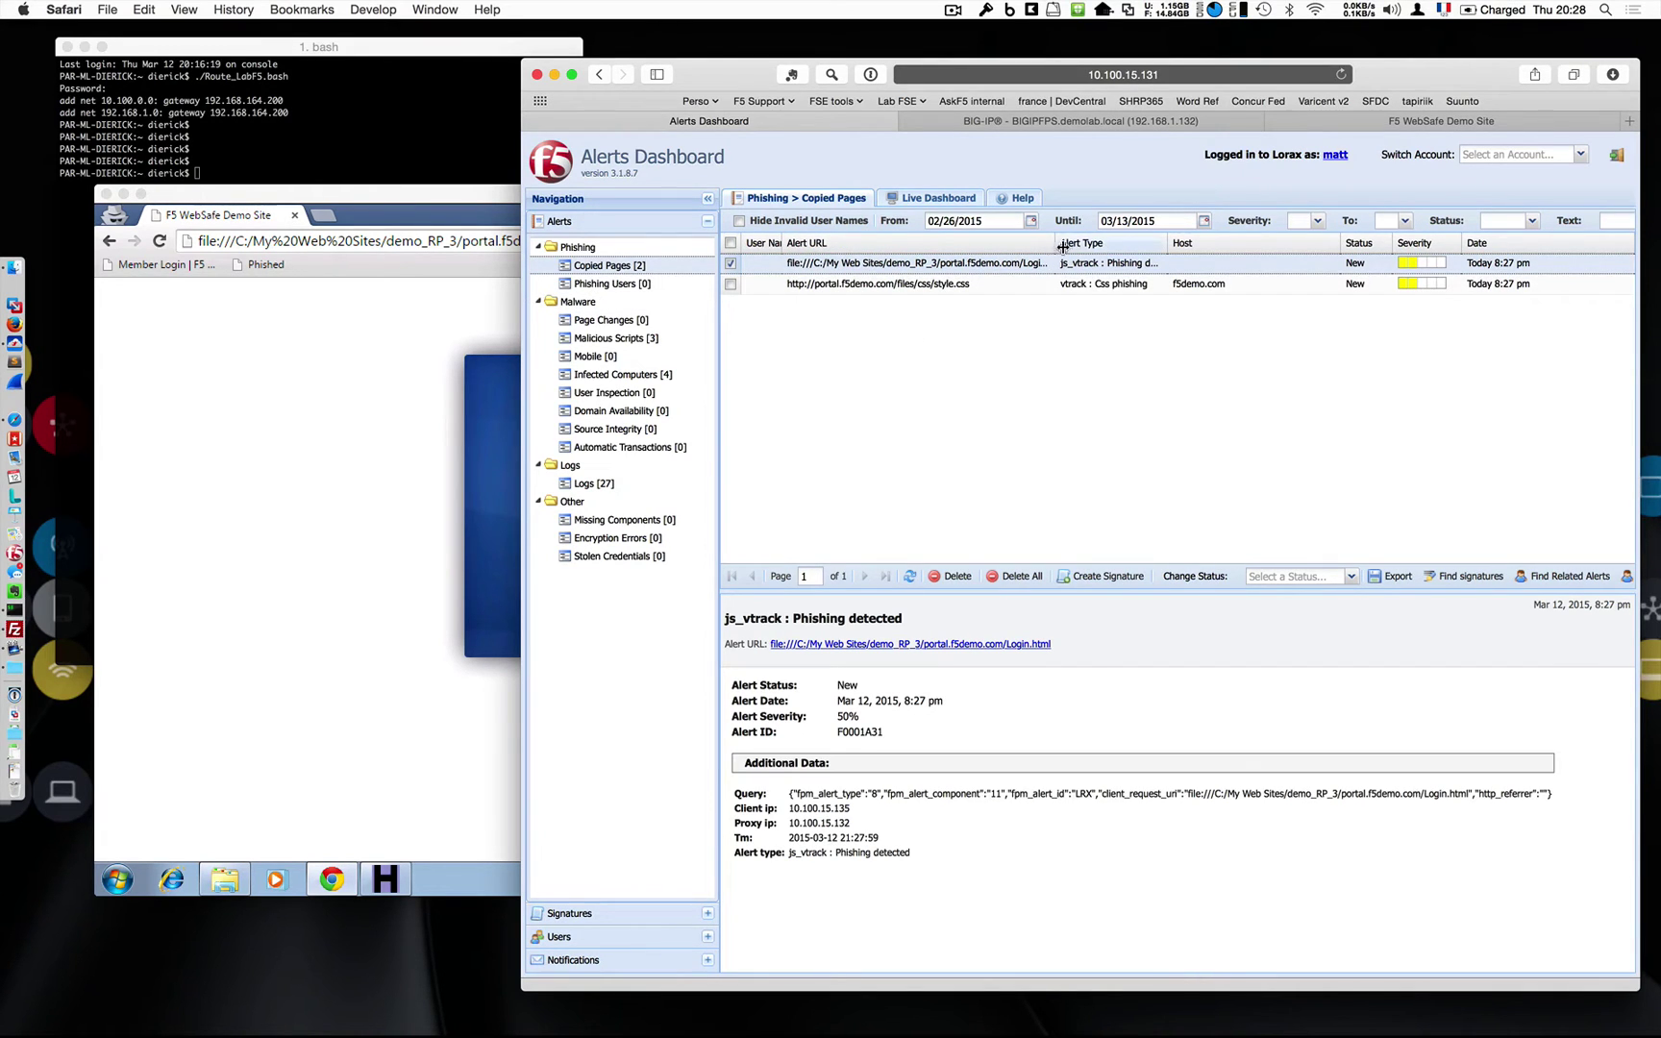
drag(1056, 245, 1107, 245)
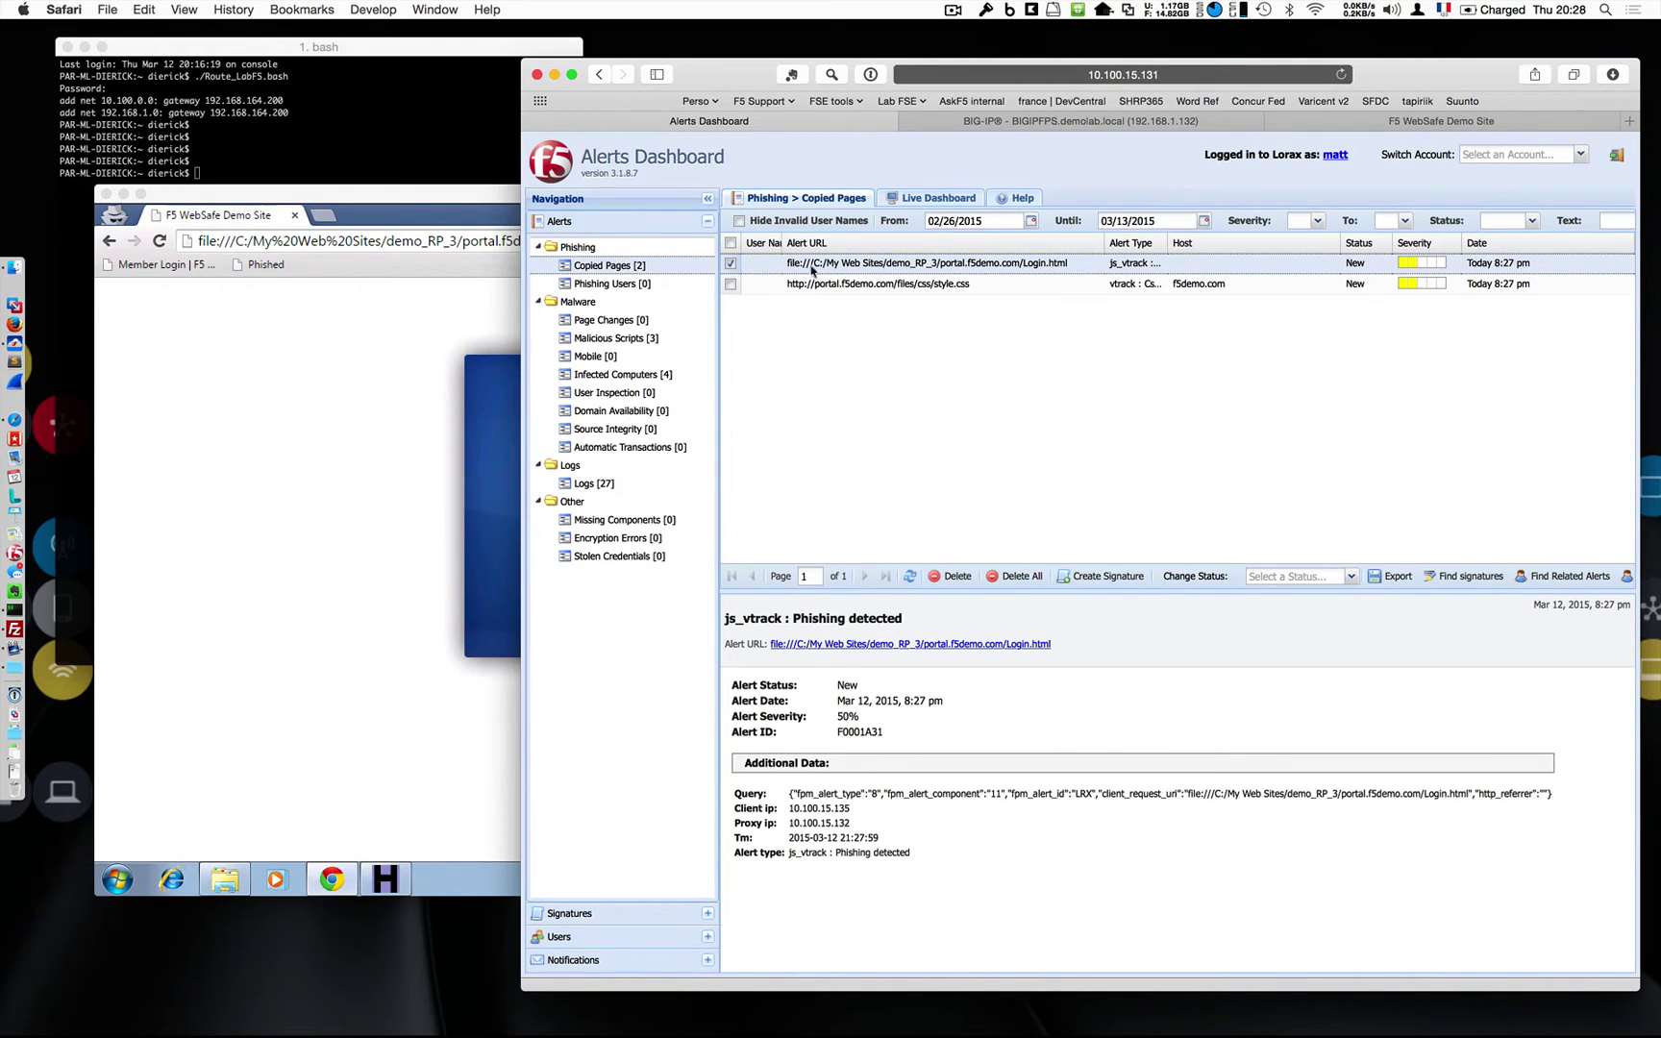
click(375, 594)
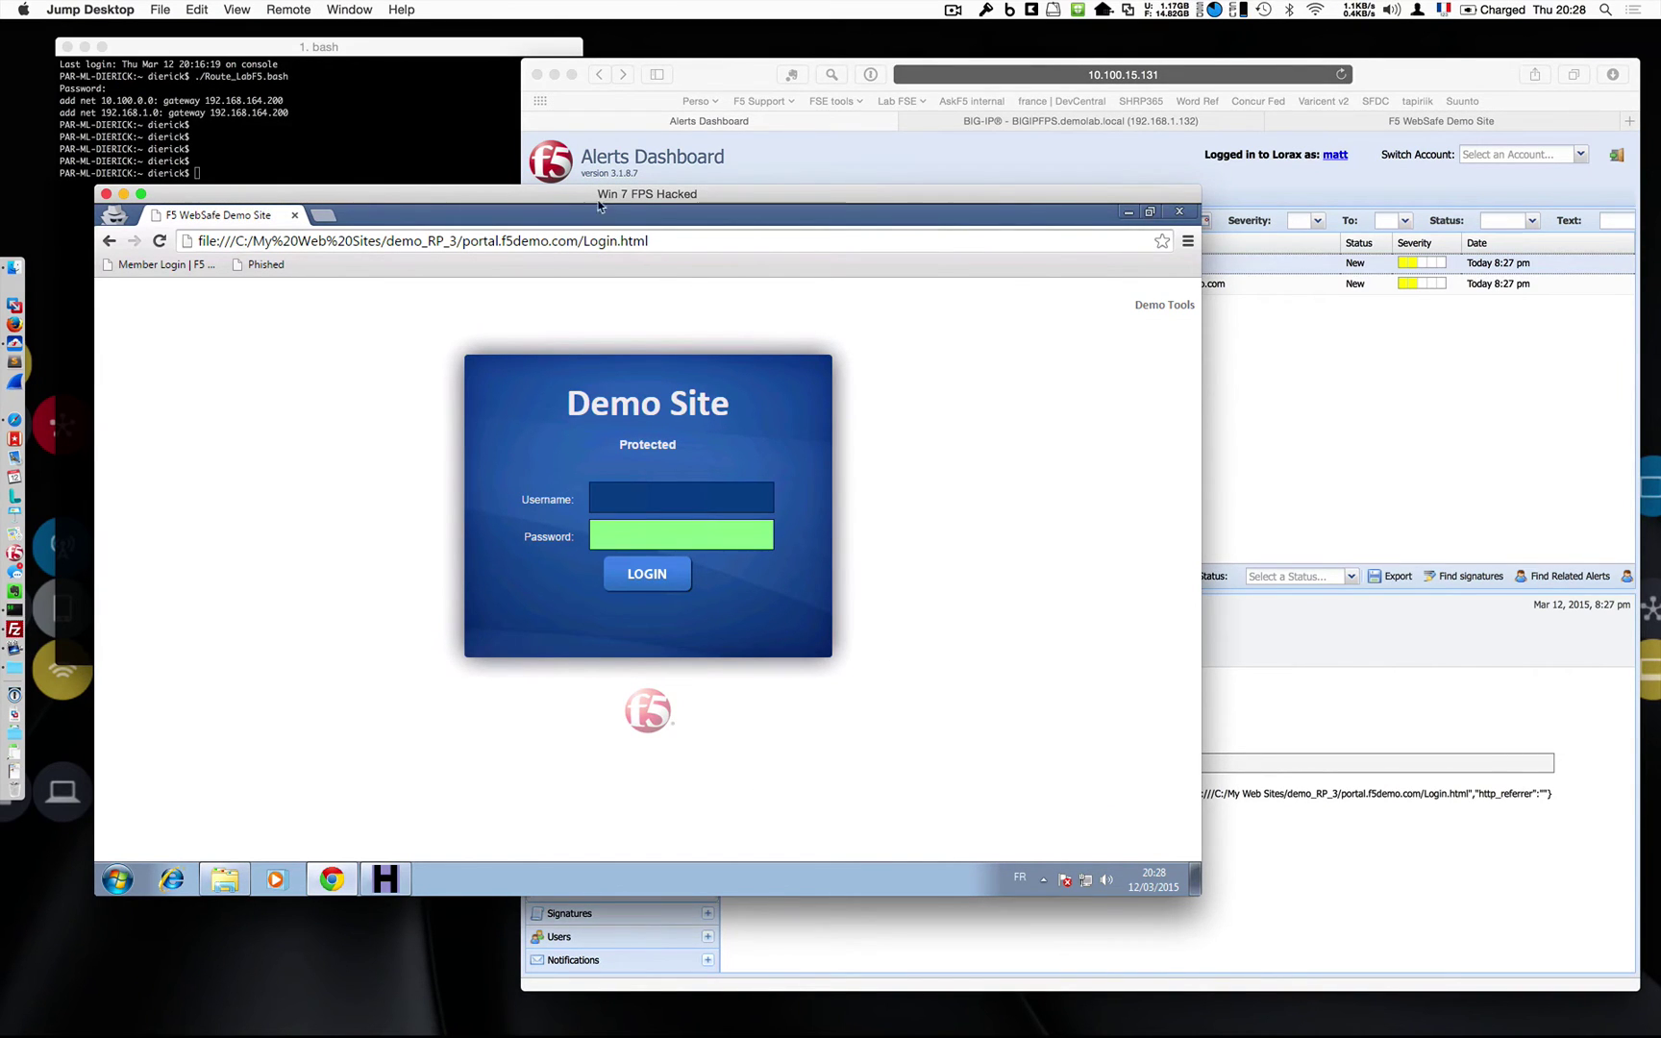
Connect over SSH to the attacker server at 10.100.15.134 using the recalled command.
drag(594, 197, 888, 227)
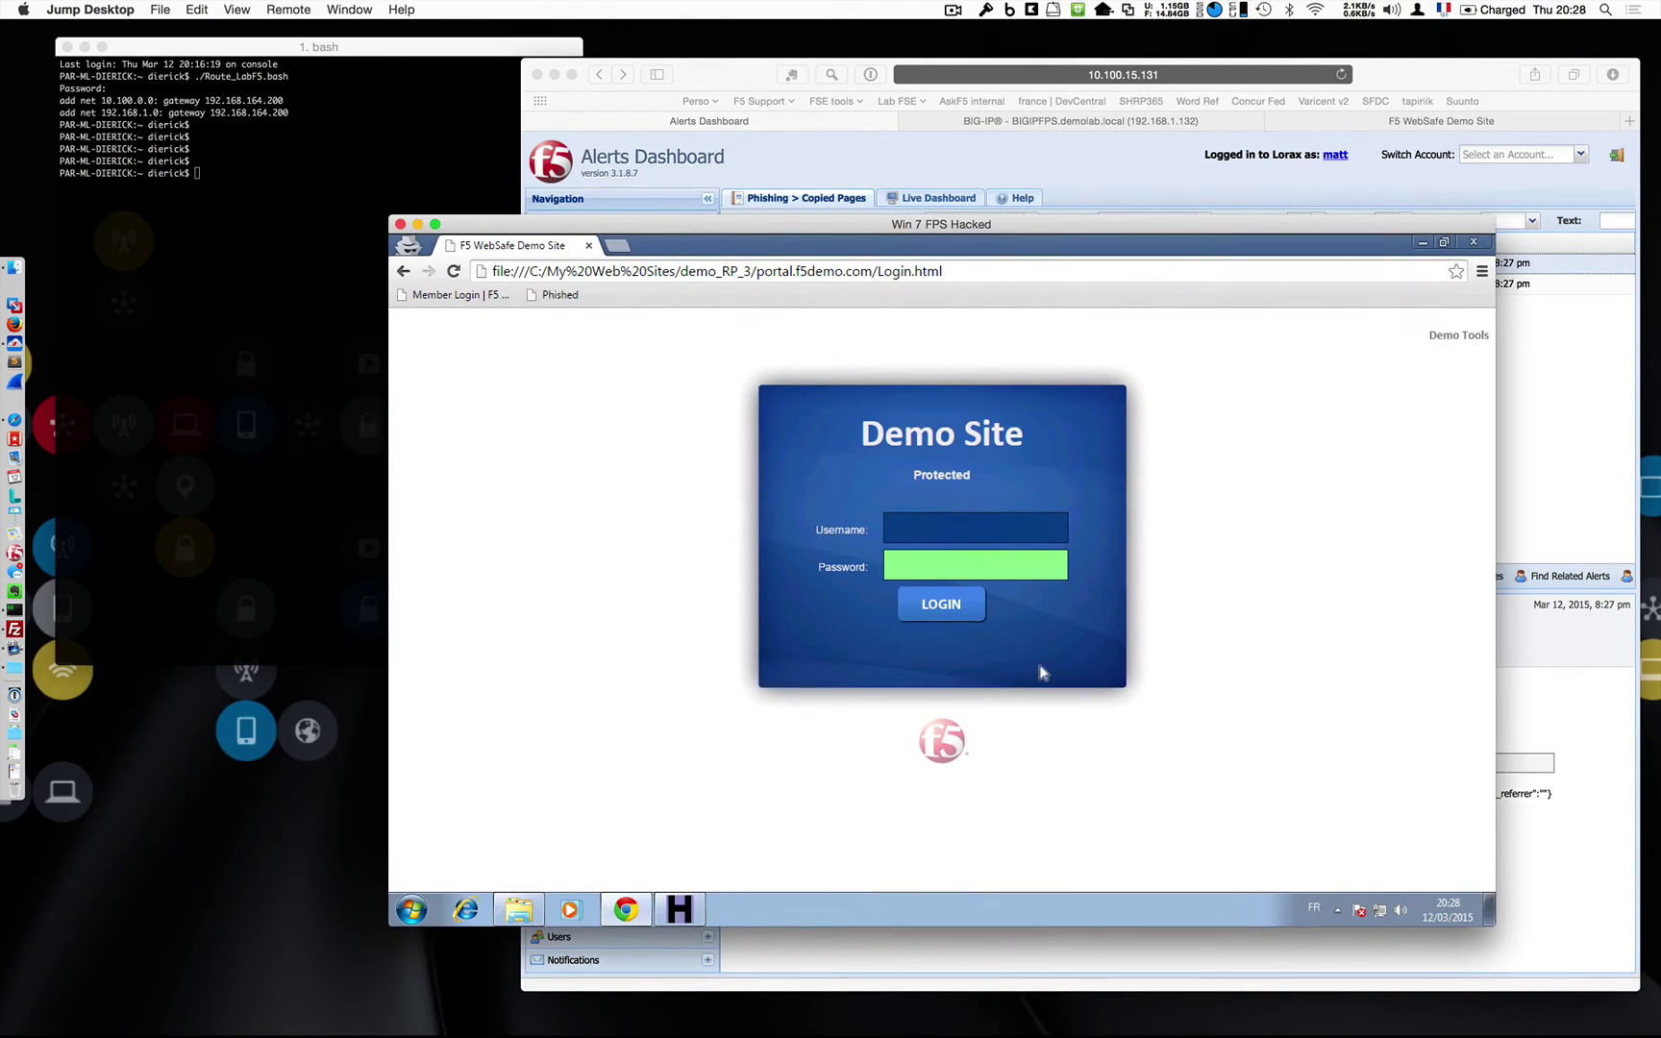
click(519, 910)
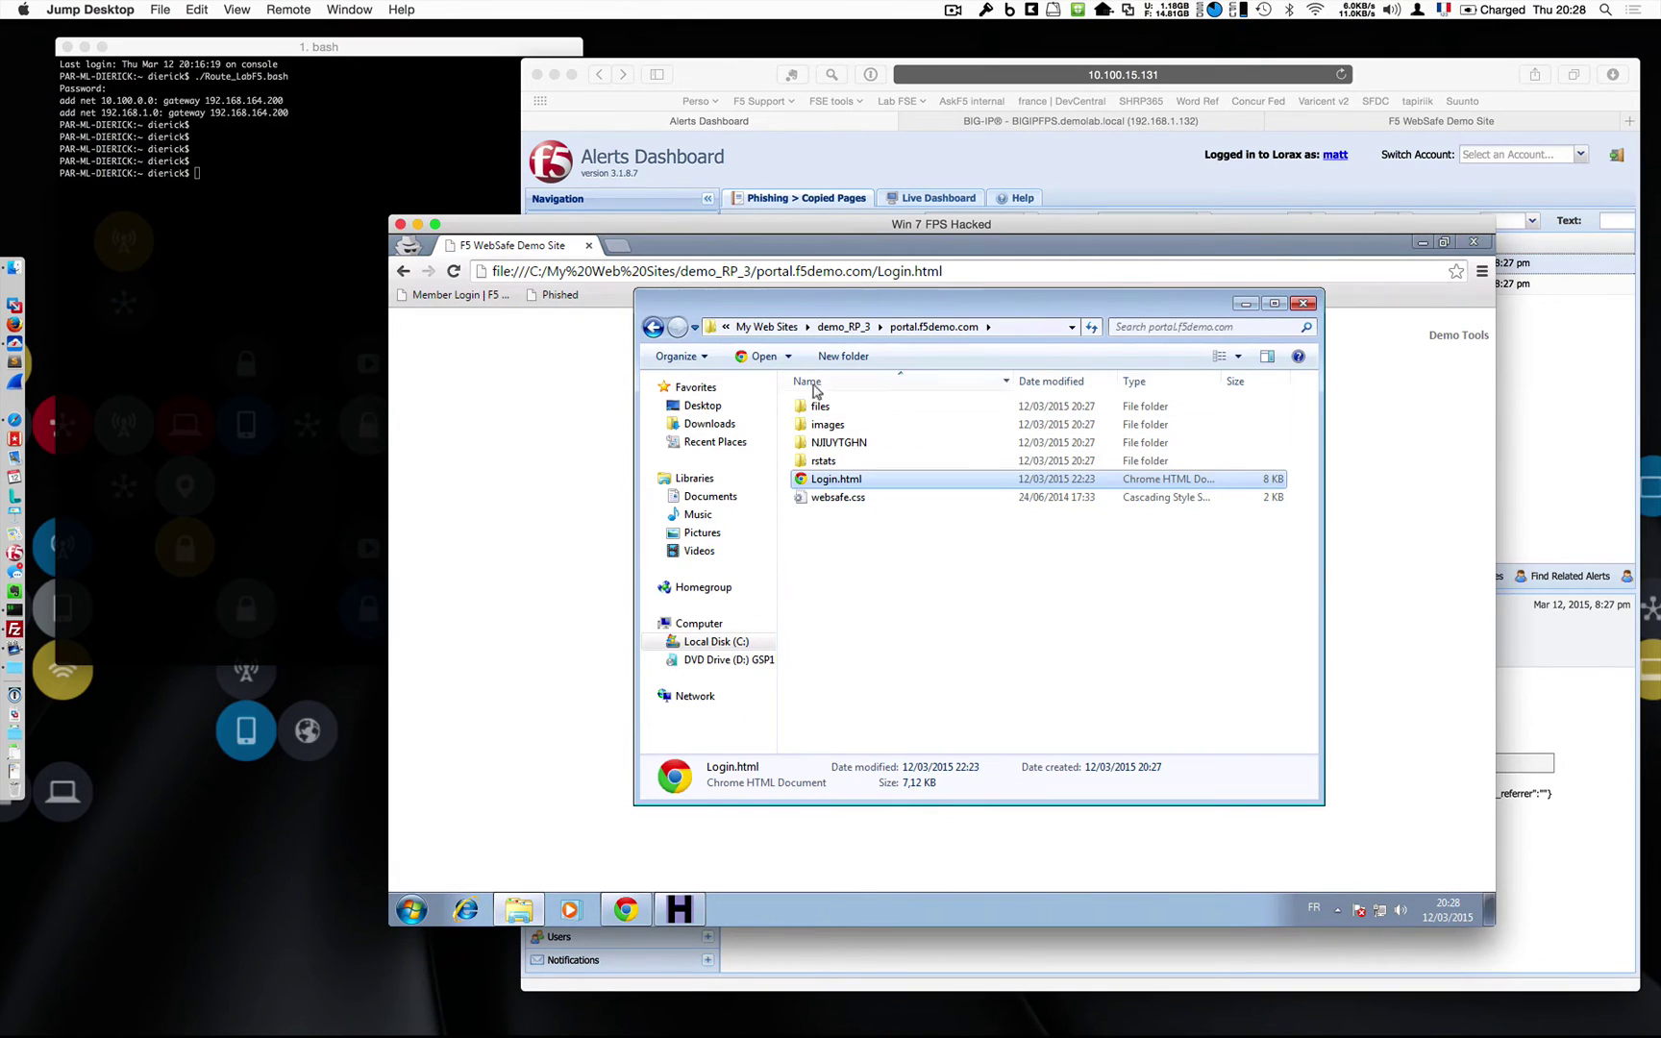
click(192, 512)
key(Up)
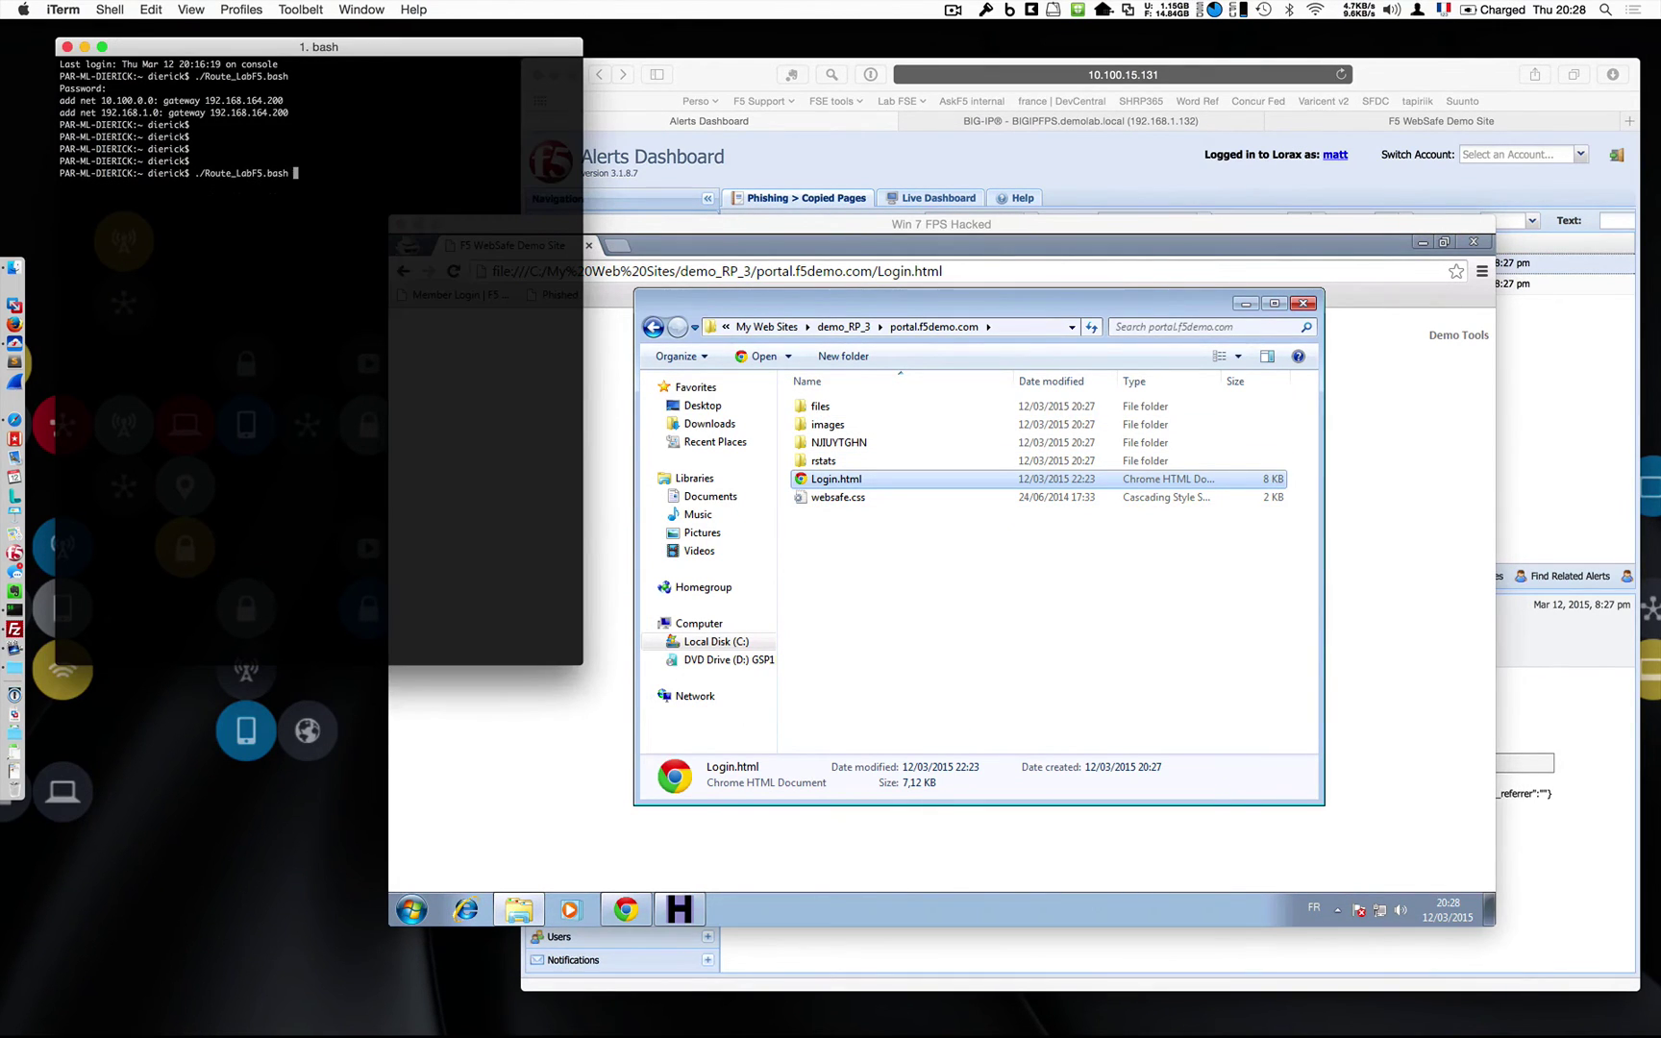
key(Down)
key(Up)
key(Up)
key(Return)
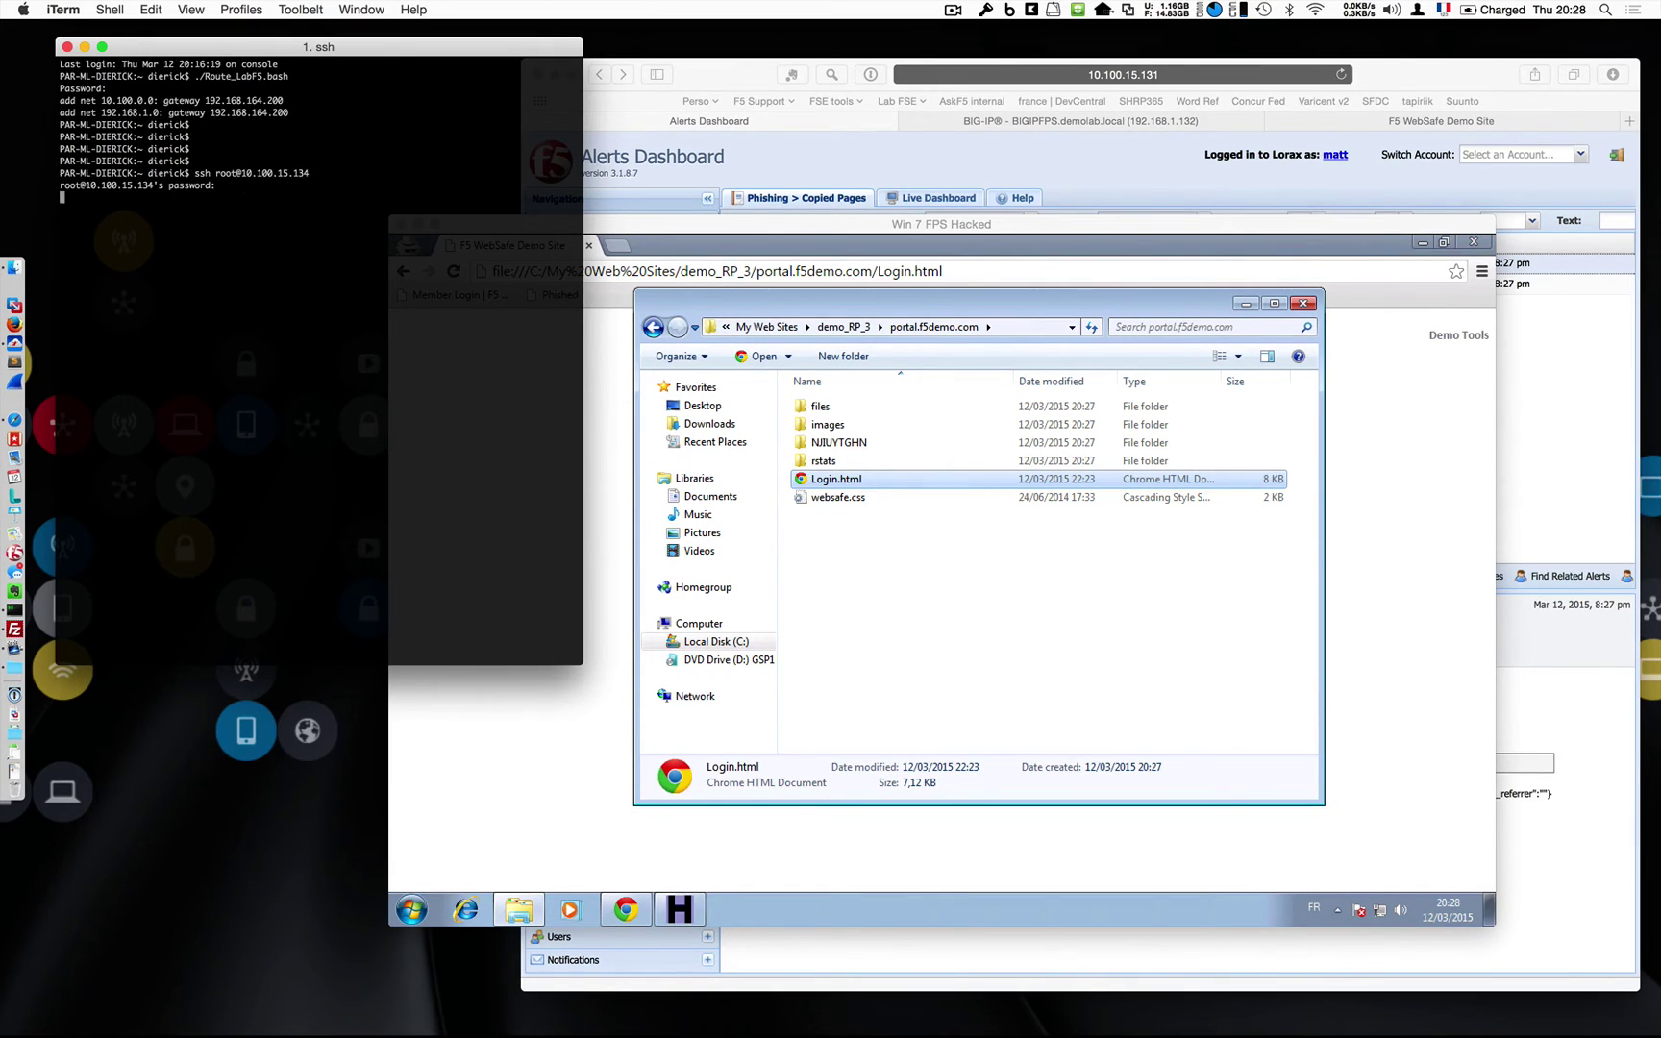
Change into /var/www/peruggia and list its files, including Login.html and websafe.css.
key(Return)
key(Return)
key(Return)
key(Return)
key(Return)
key(Return)
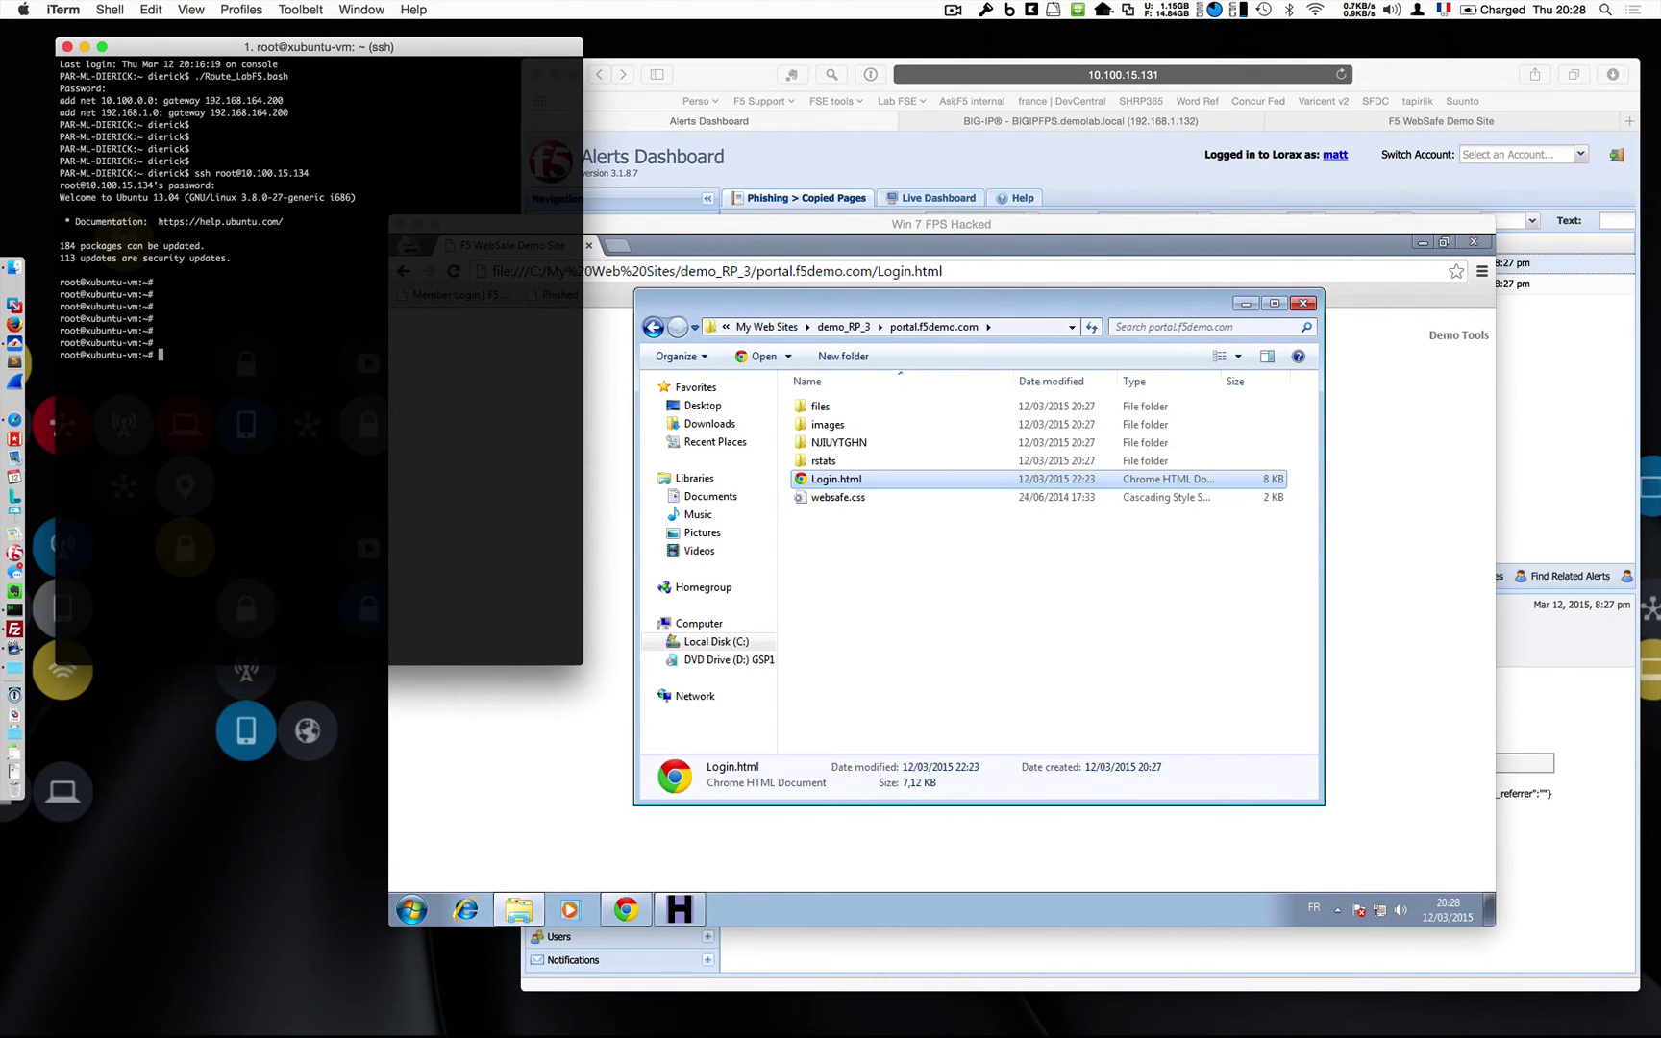
text(cd /var/www/)
key(Return)
text(ls)
key(Return)
text(cd p)
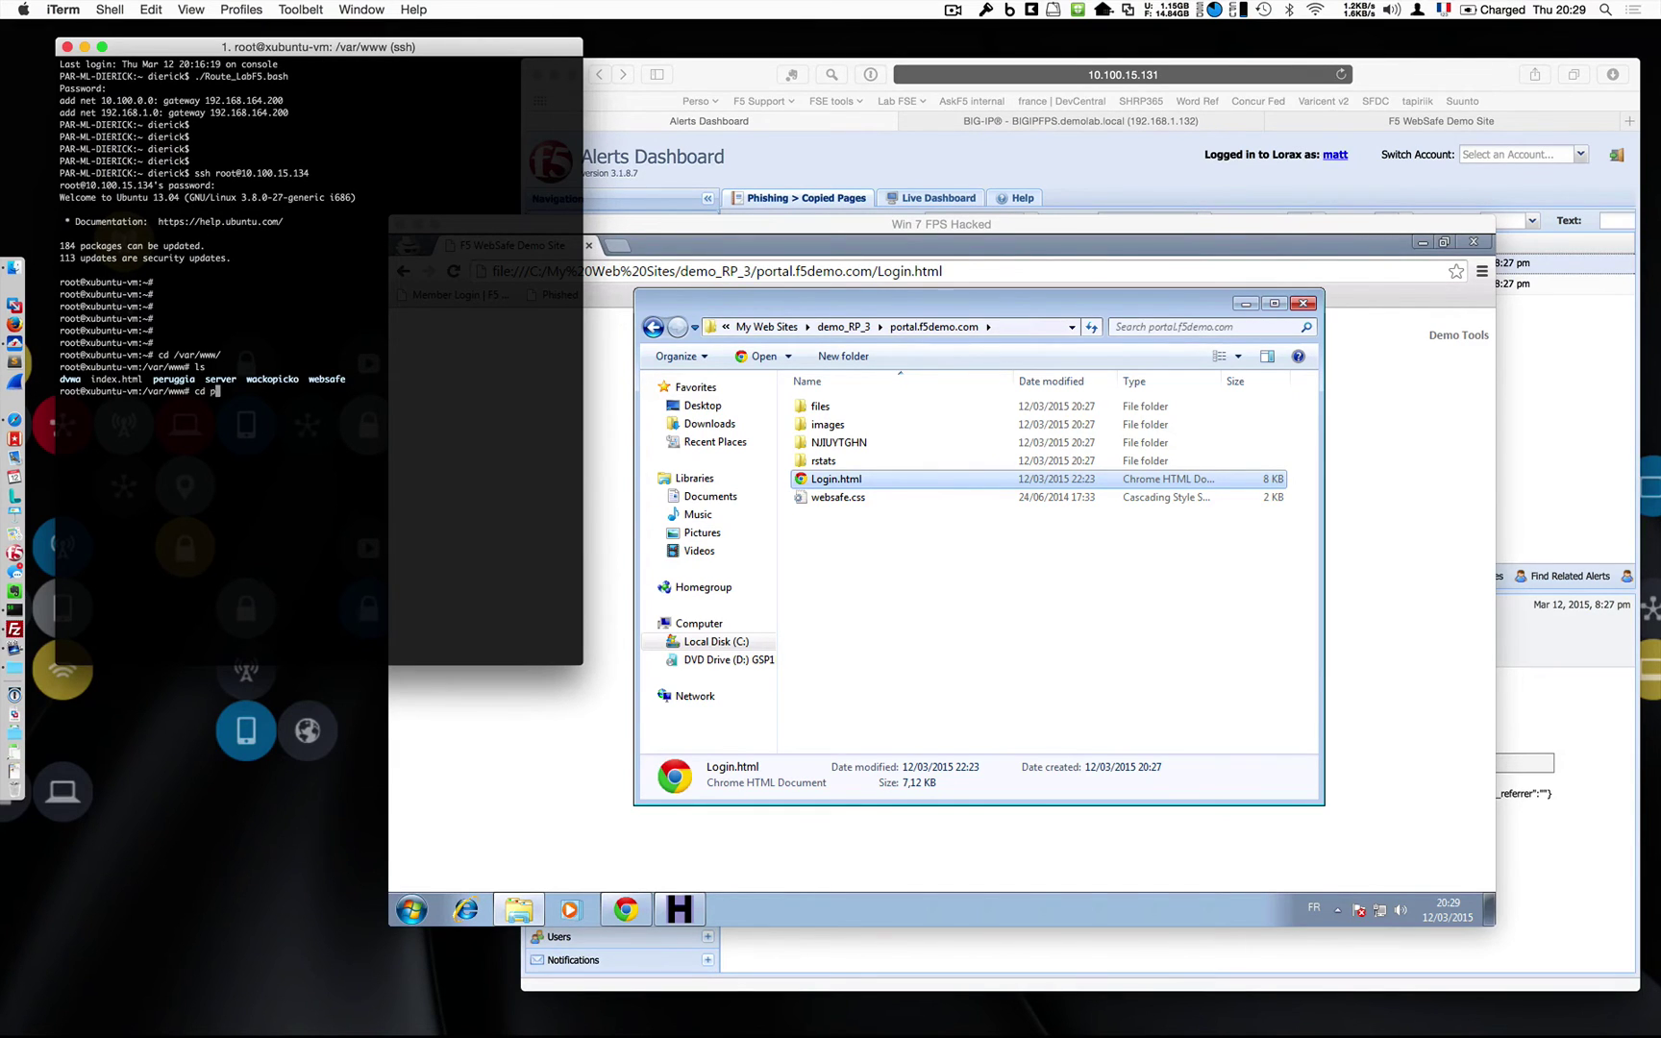
text(er)
key(Tab)
key(Return)
text(ls)
key(Return)
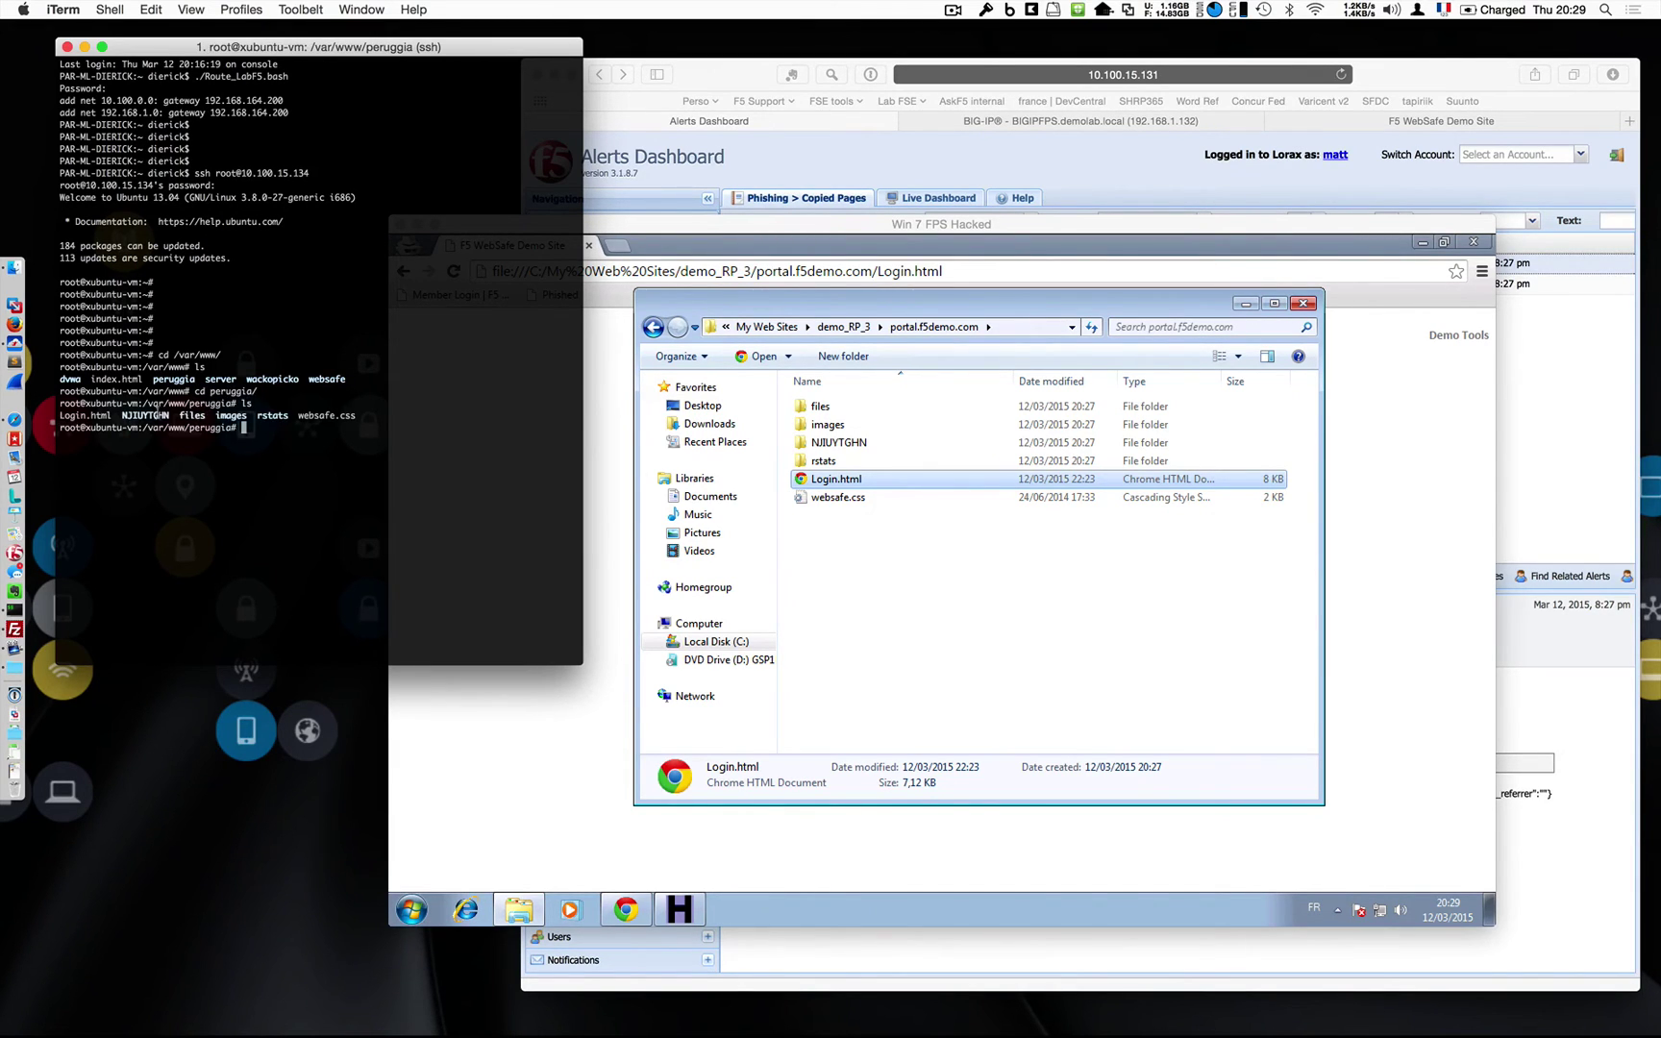
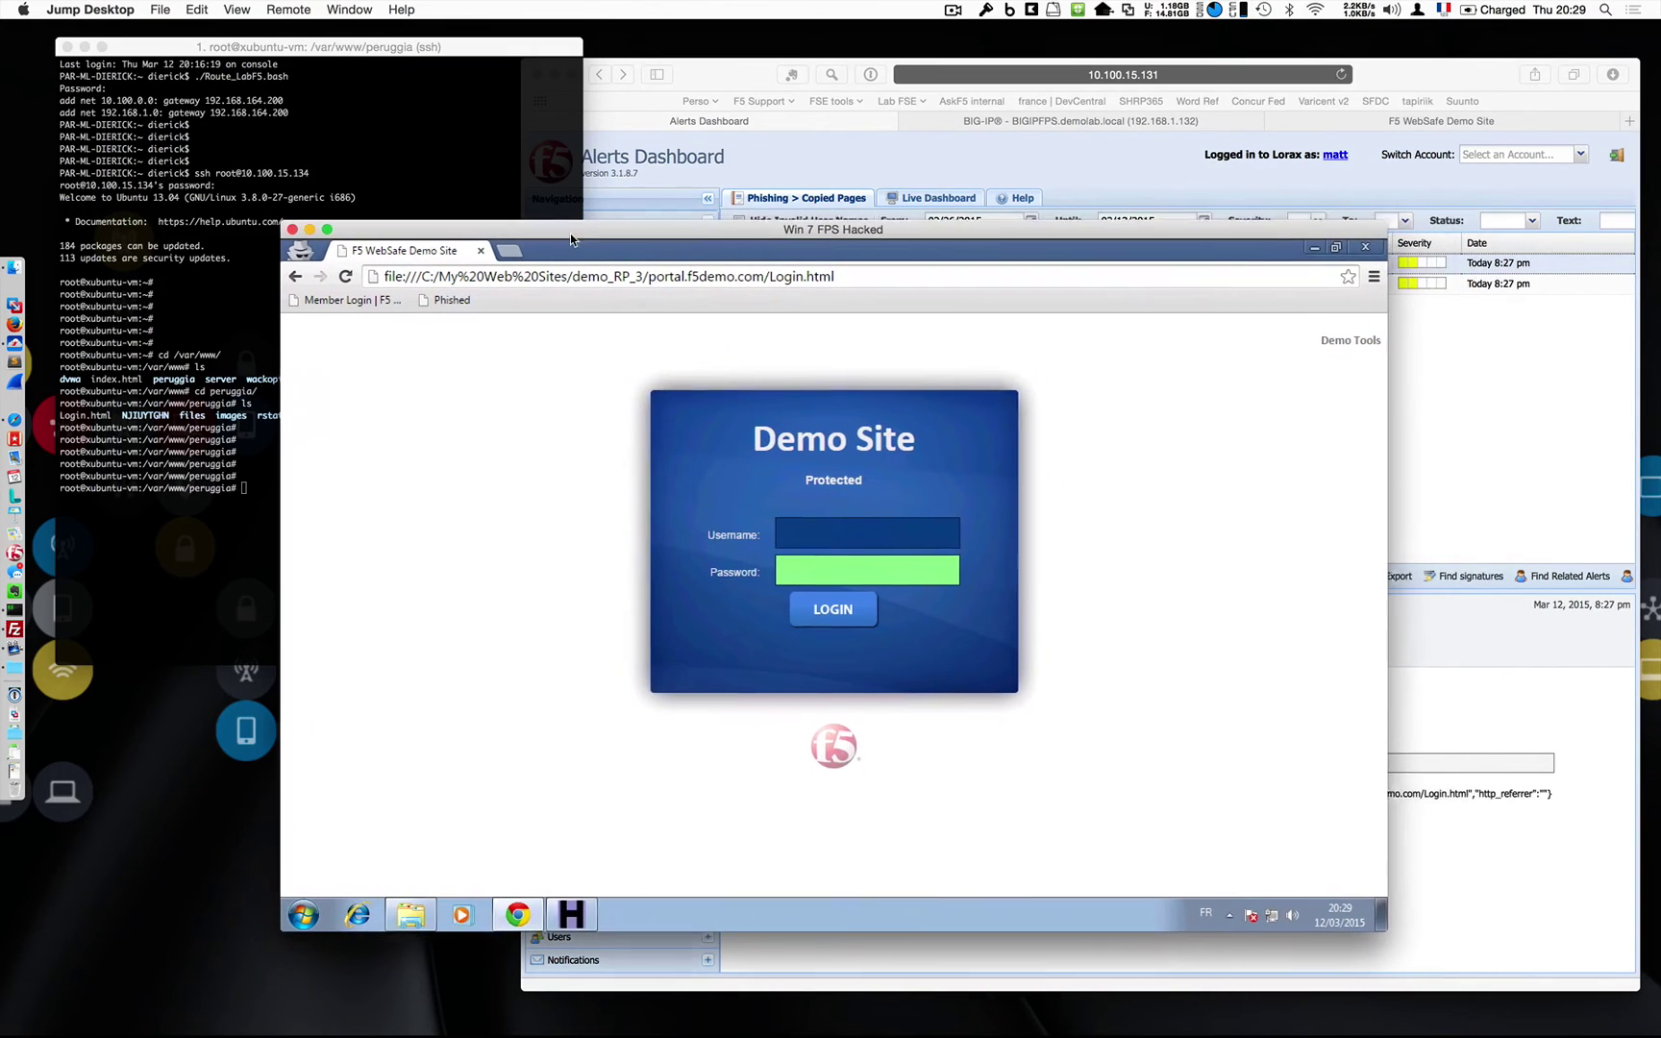
drag(571, 239, 568, 241)
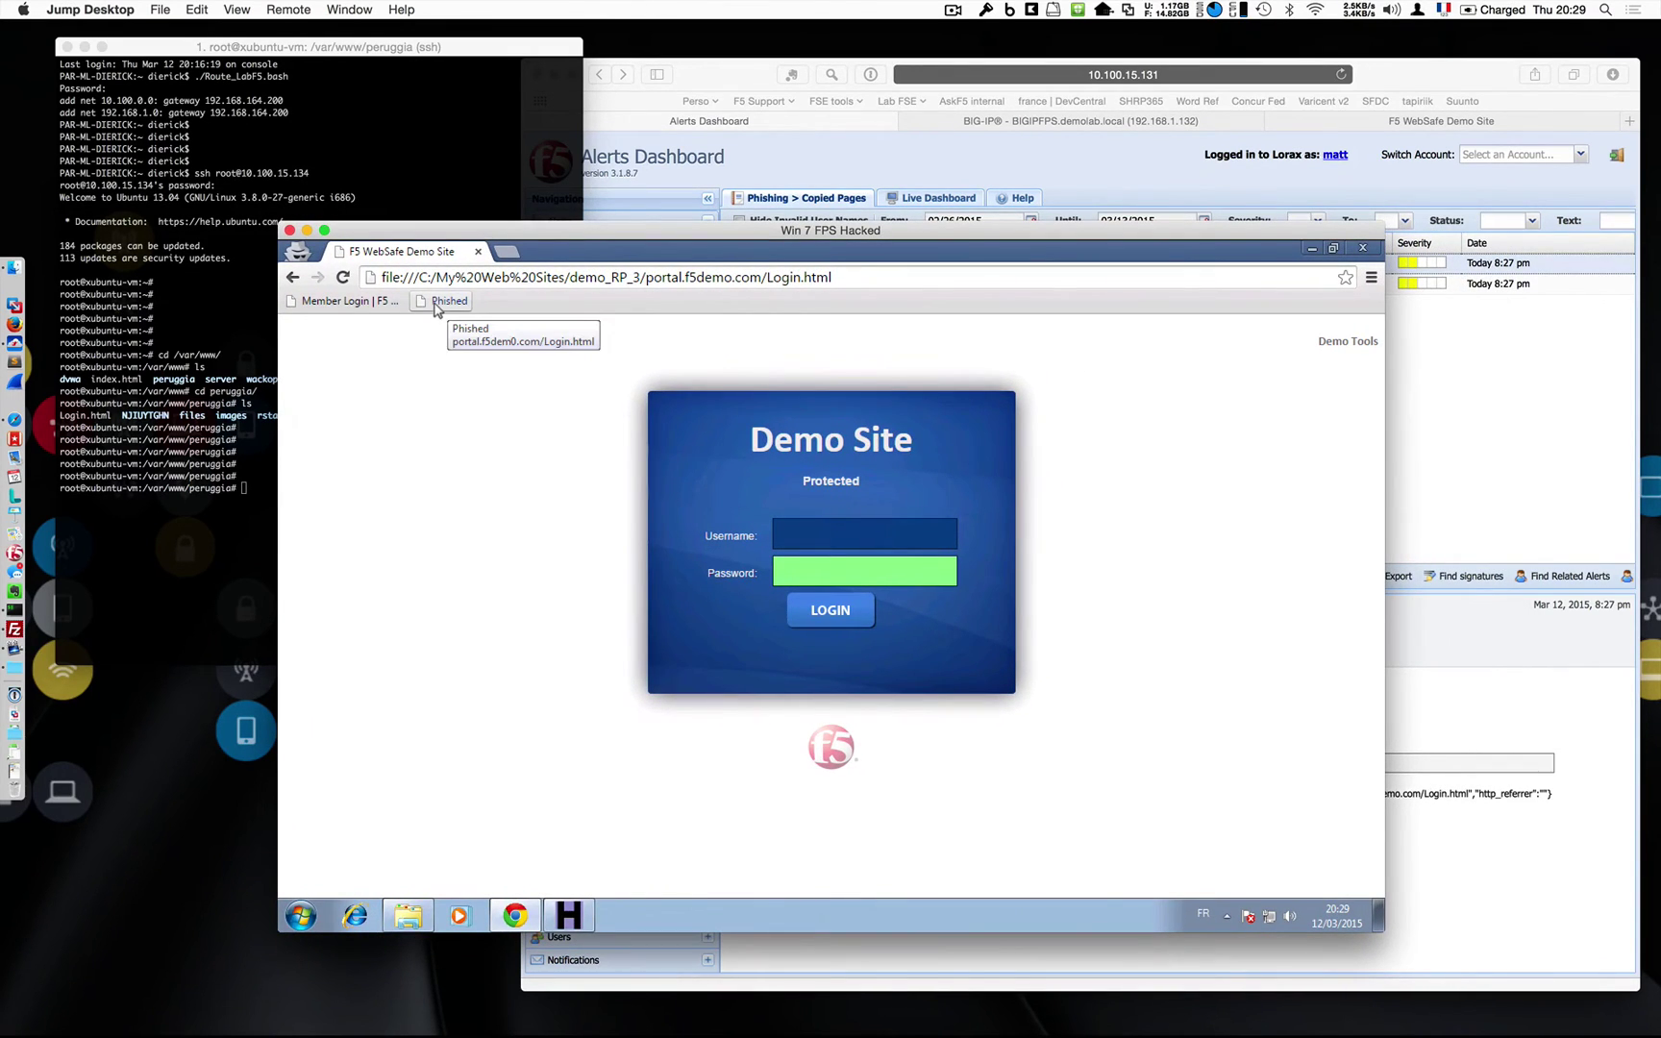
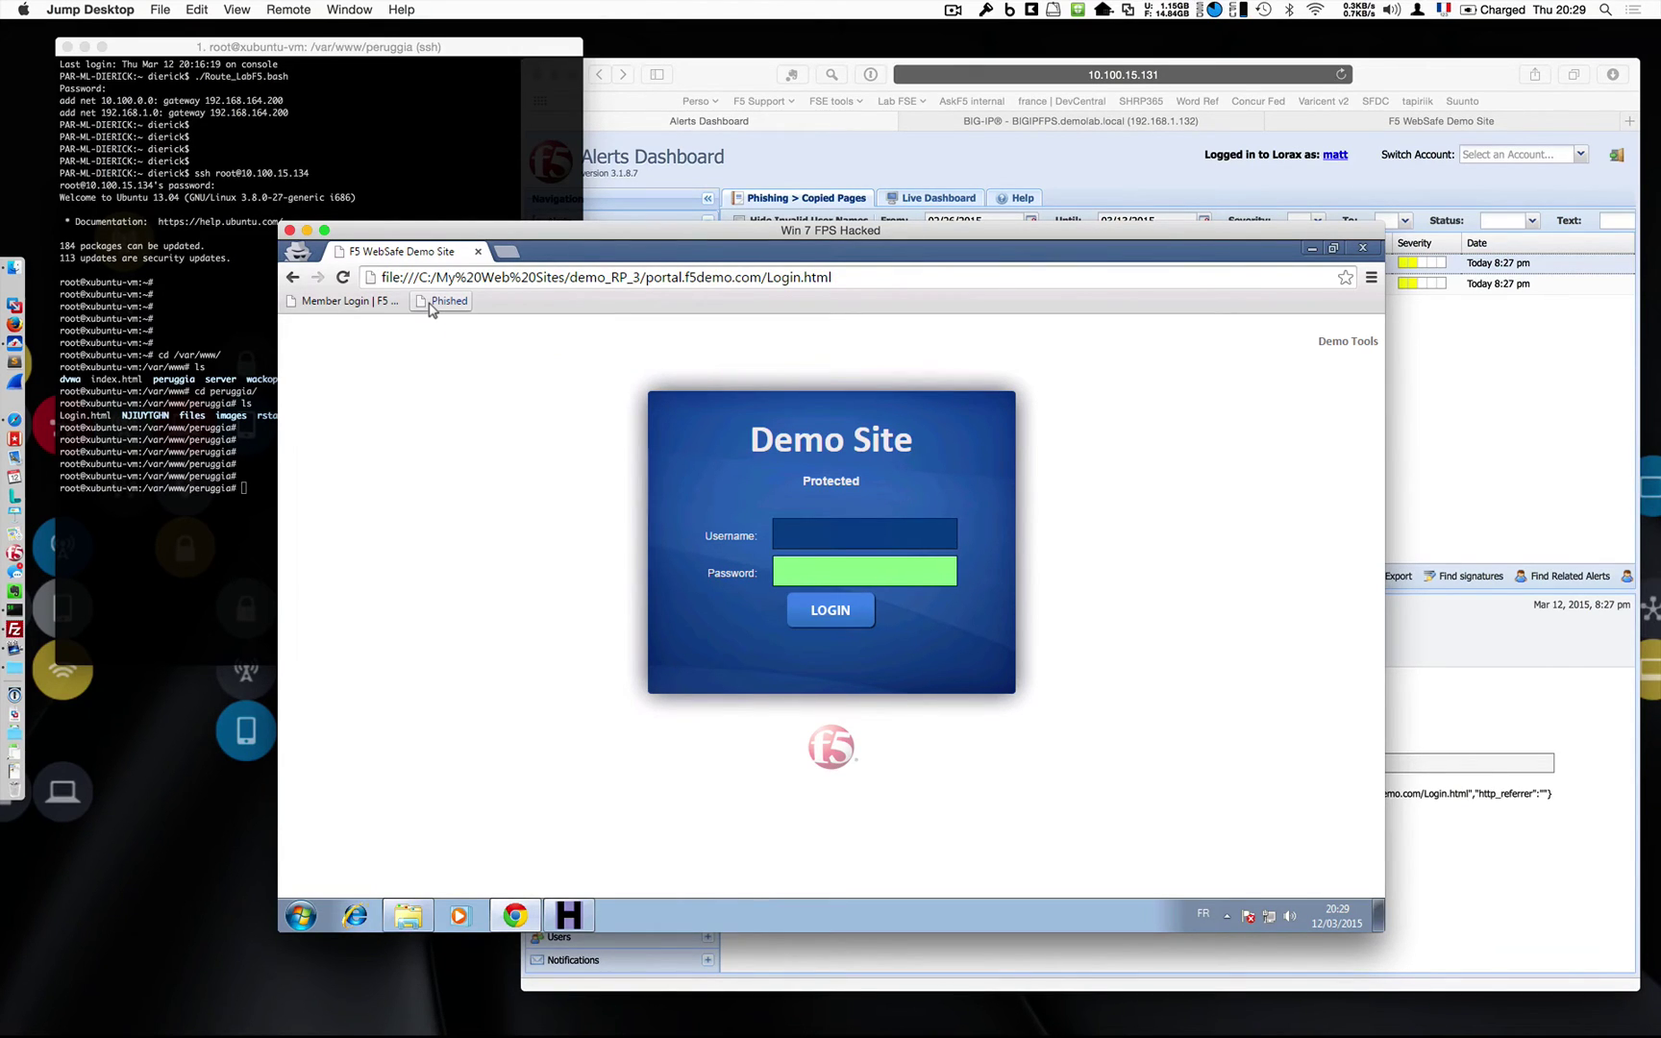
click(116, 442)
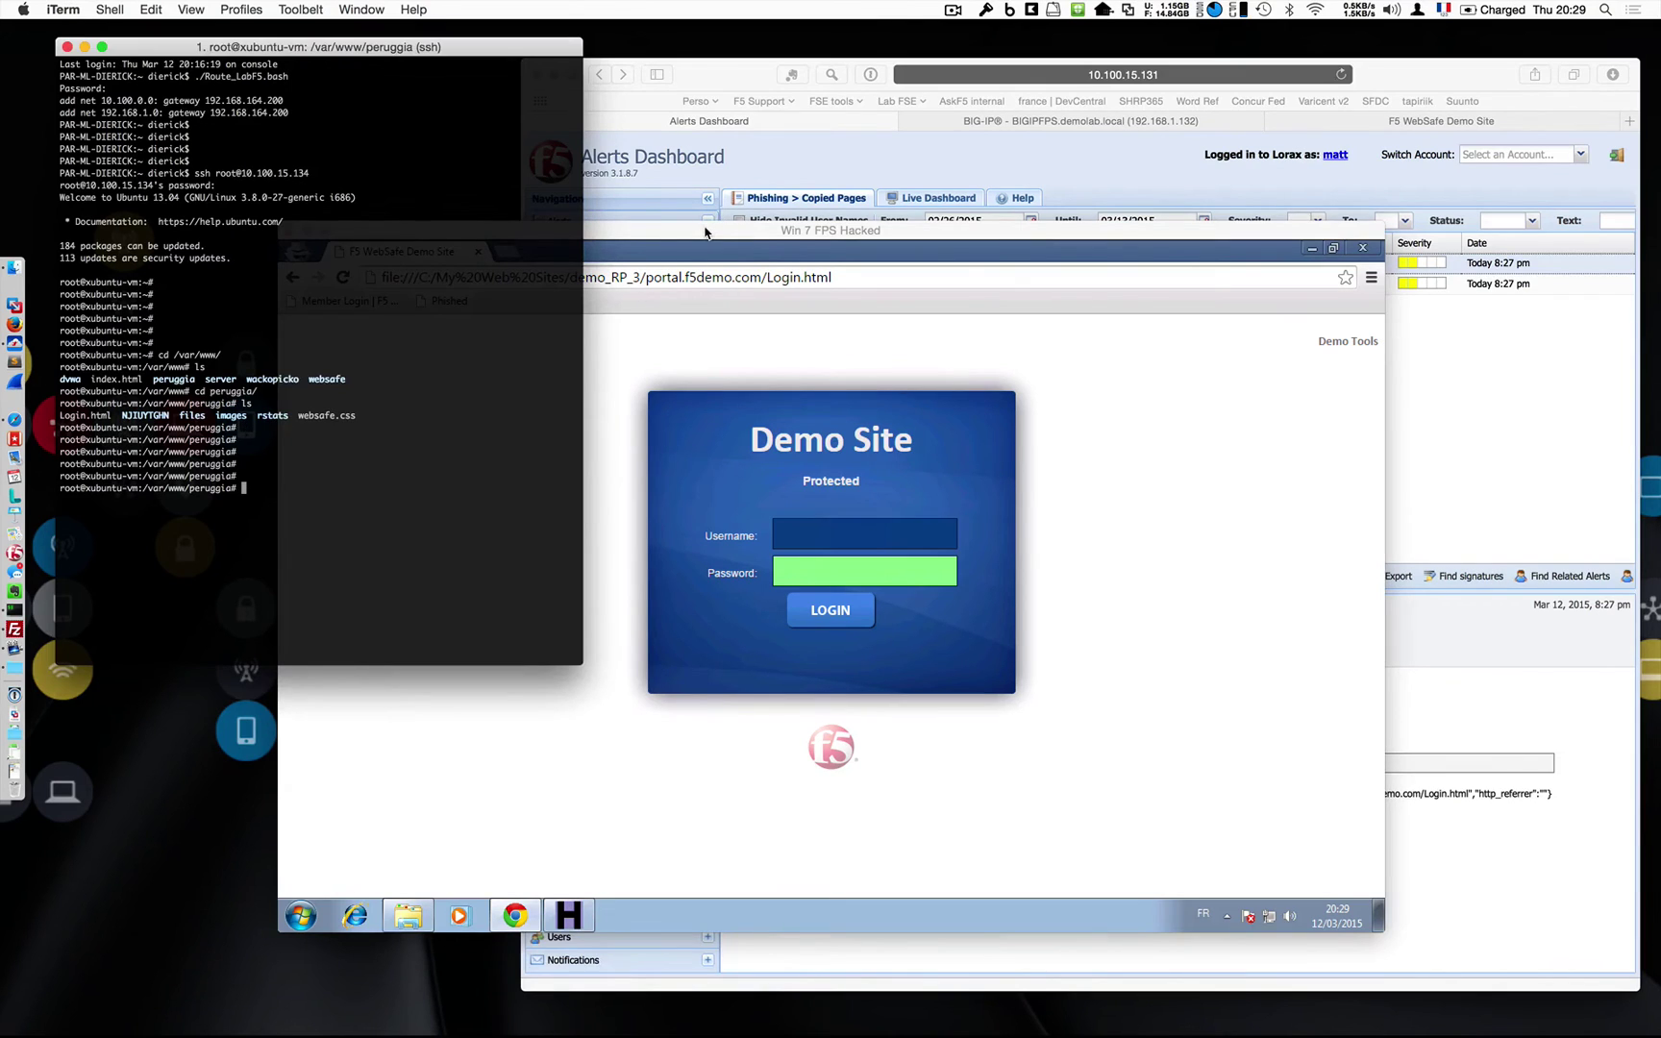
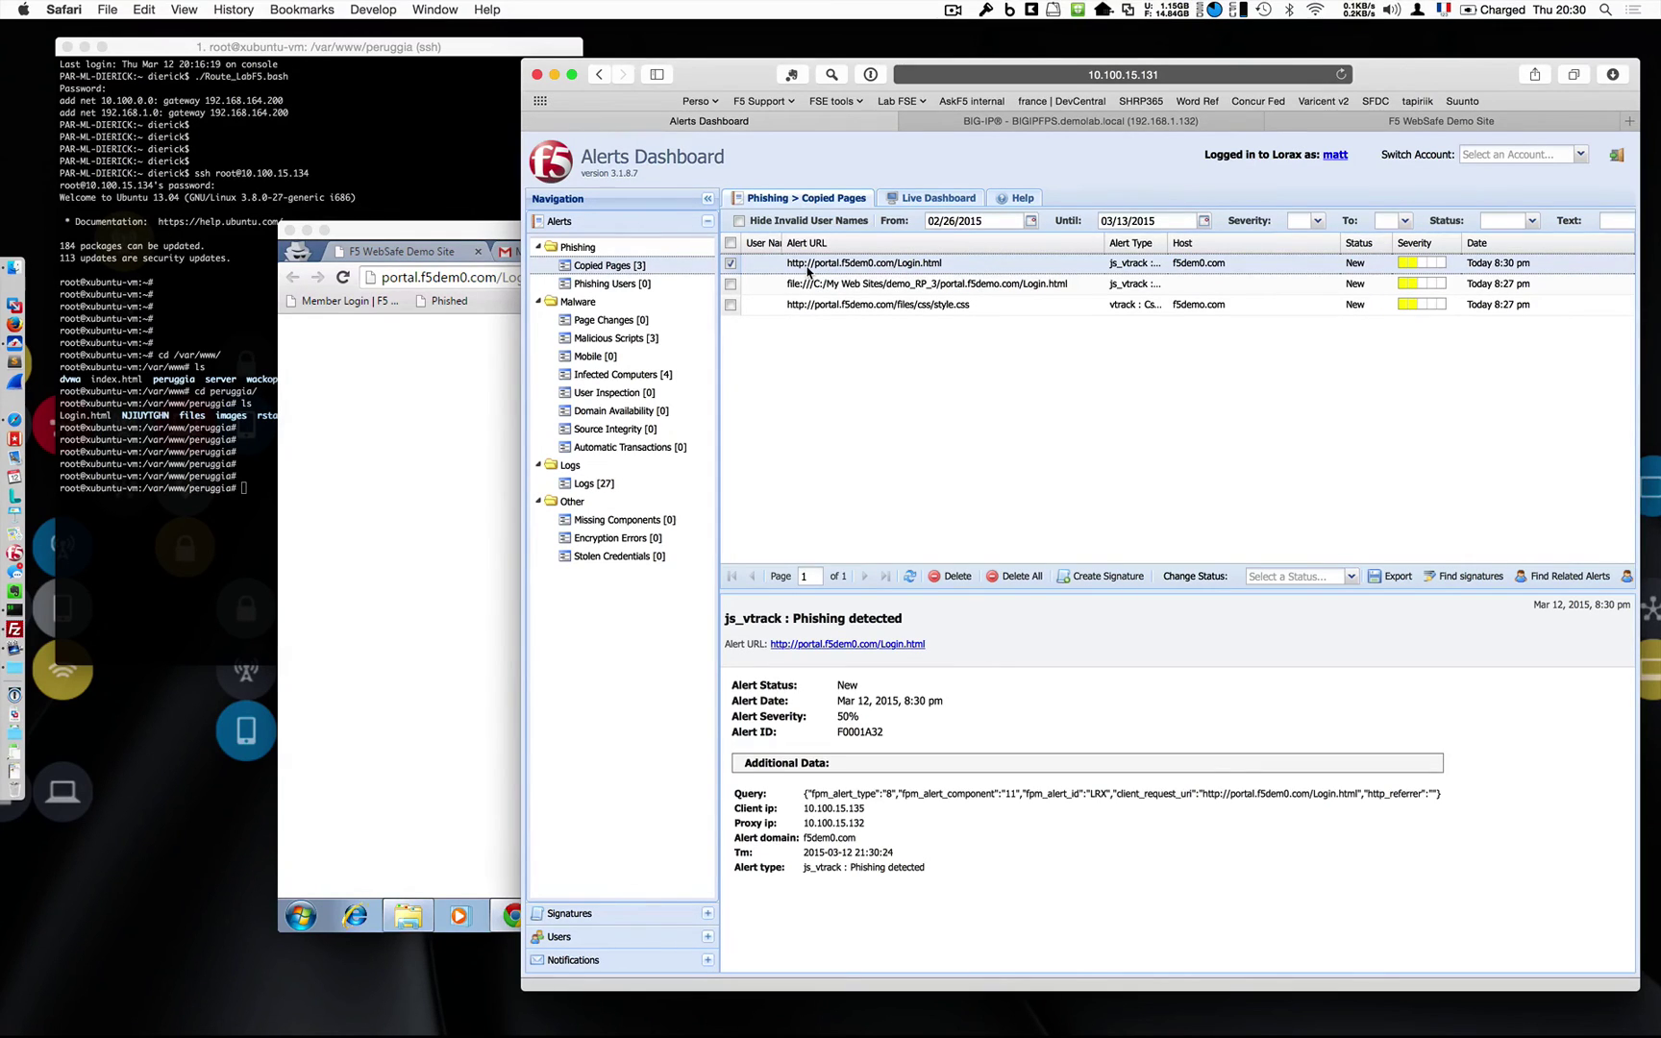
Enter a test username and password on the cloned Demo Site login form in the Win 7 VM.
click(447, 236)
click(797, 533)
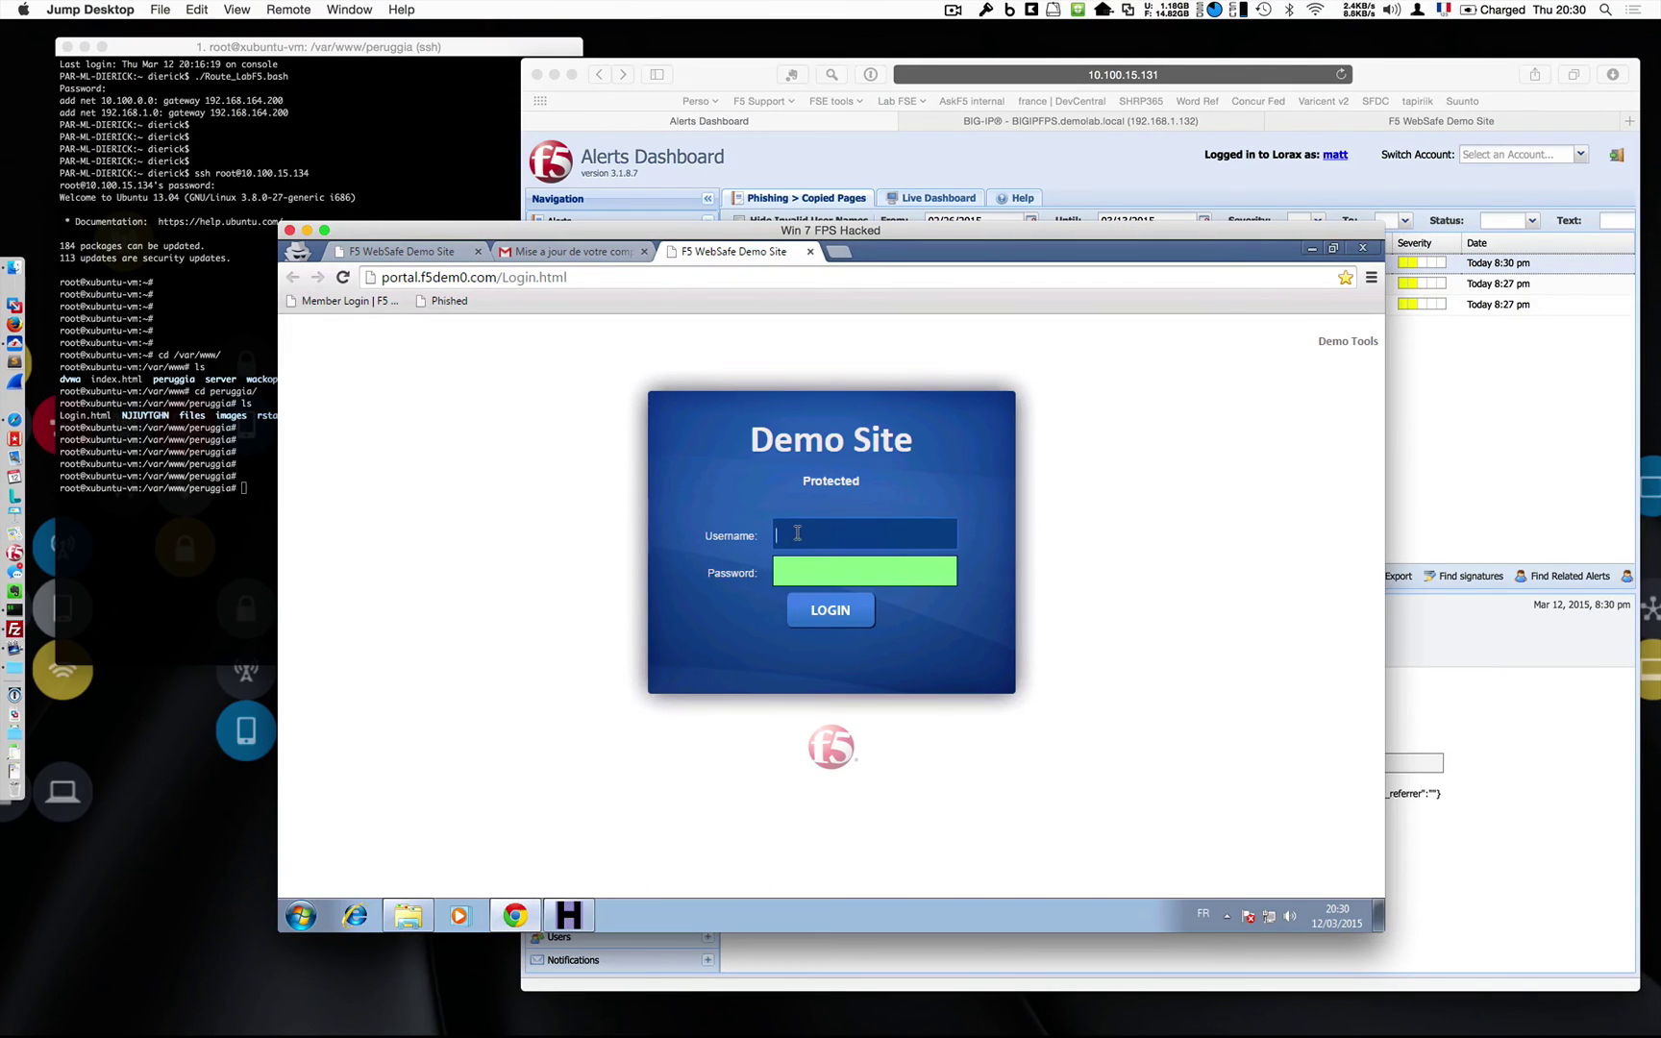
text(user)
key(Tab)
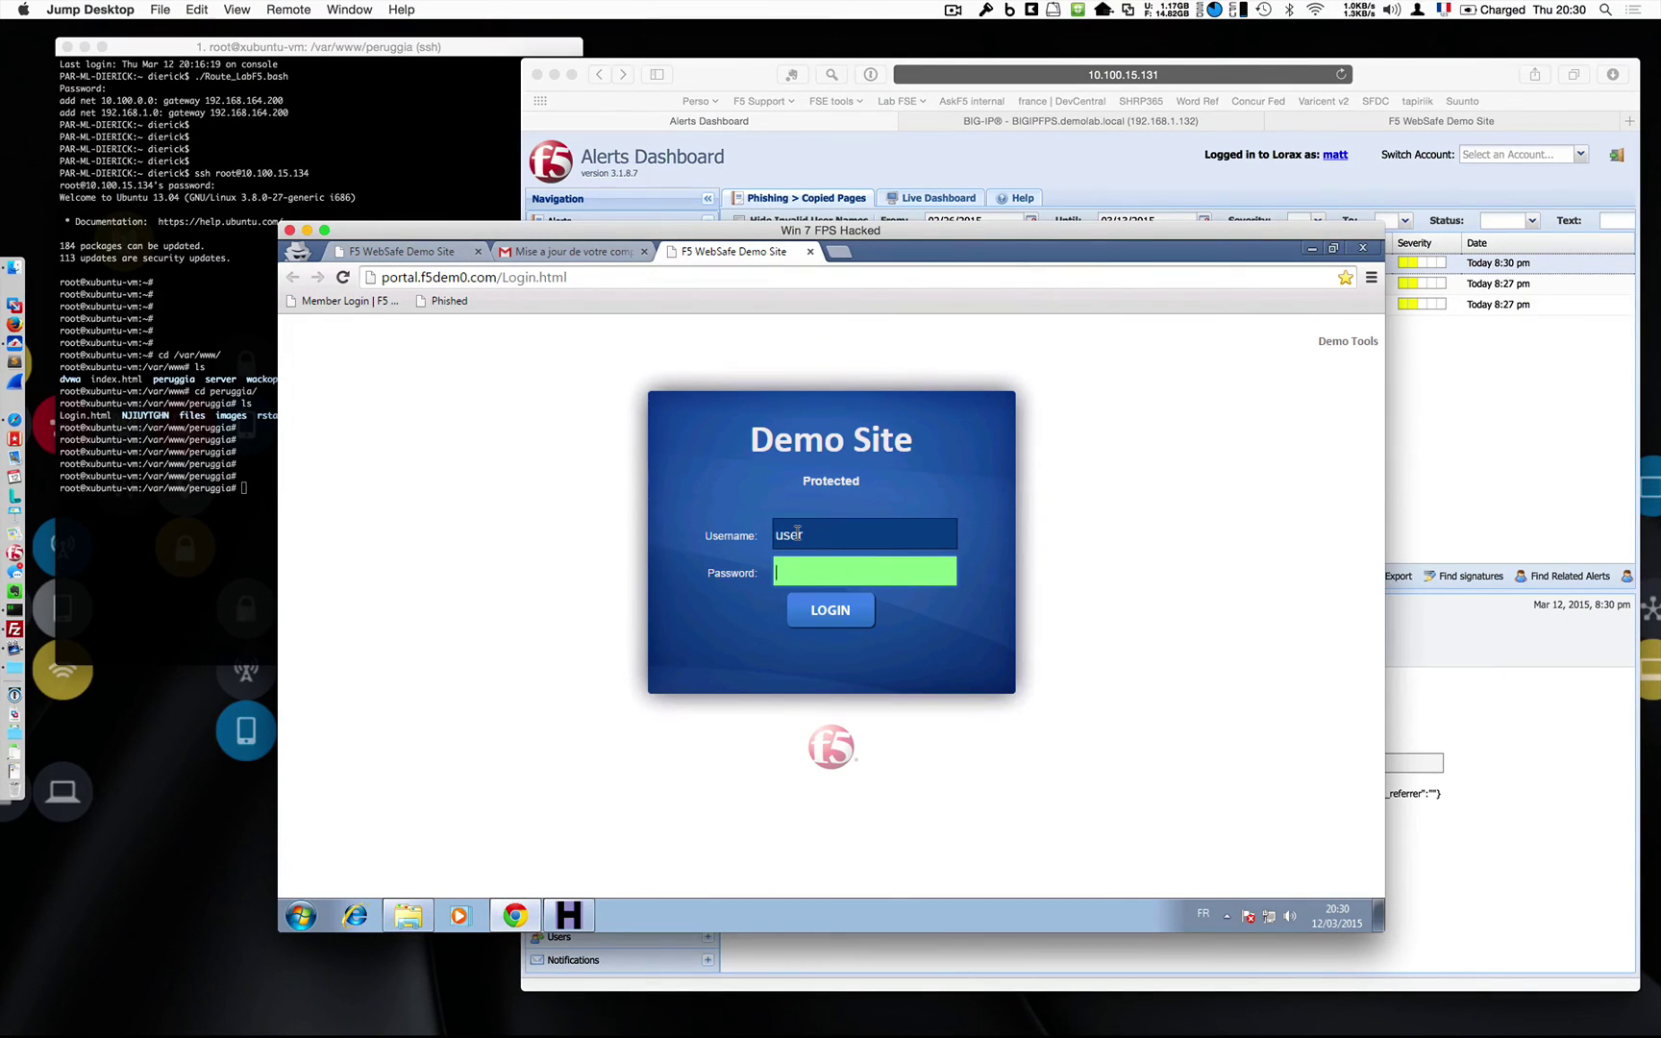
text(••••••••)
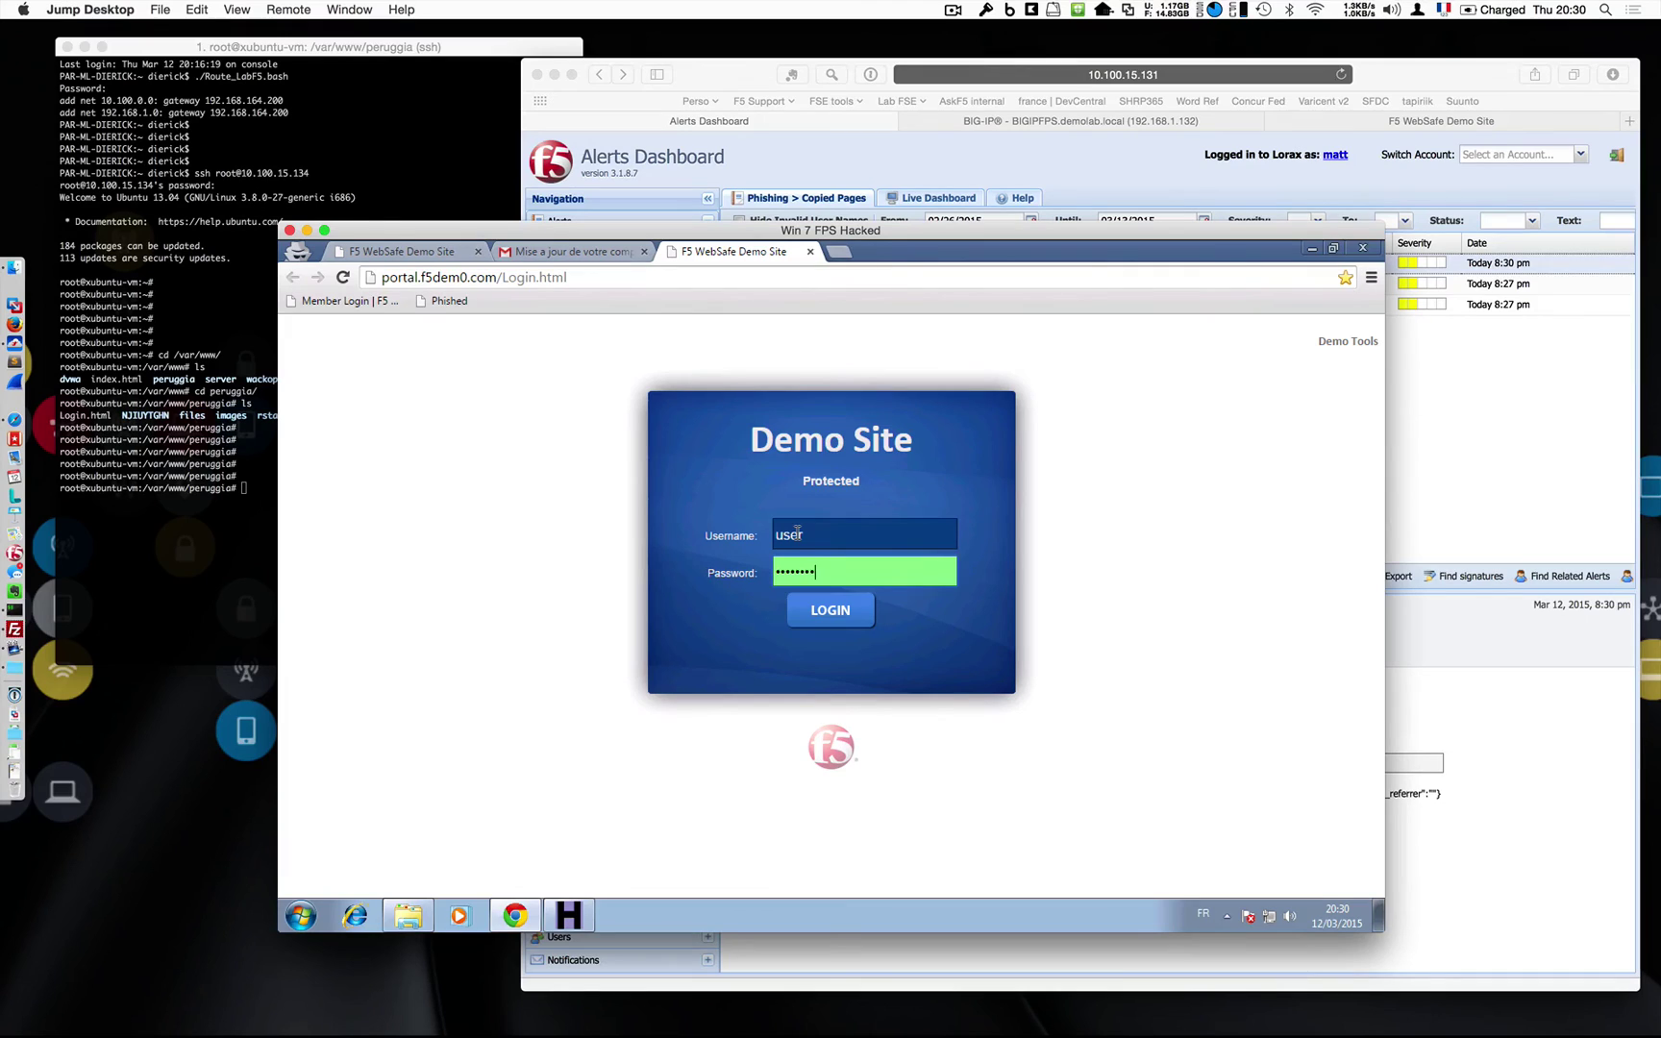
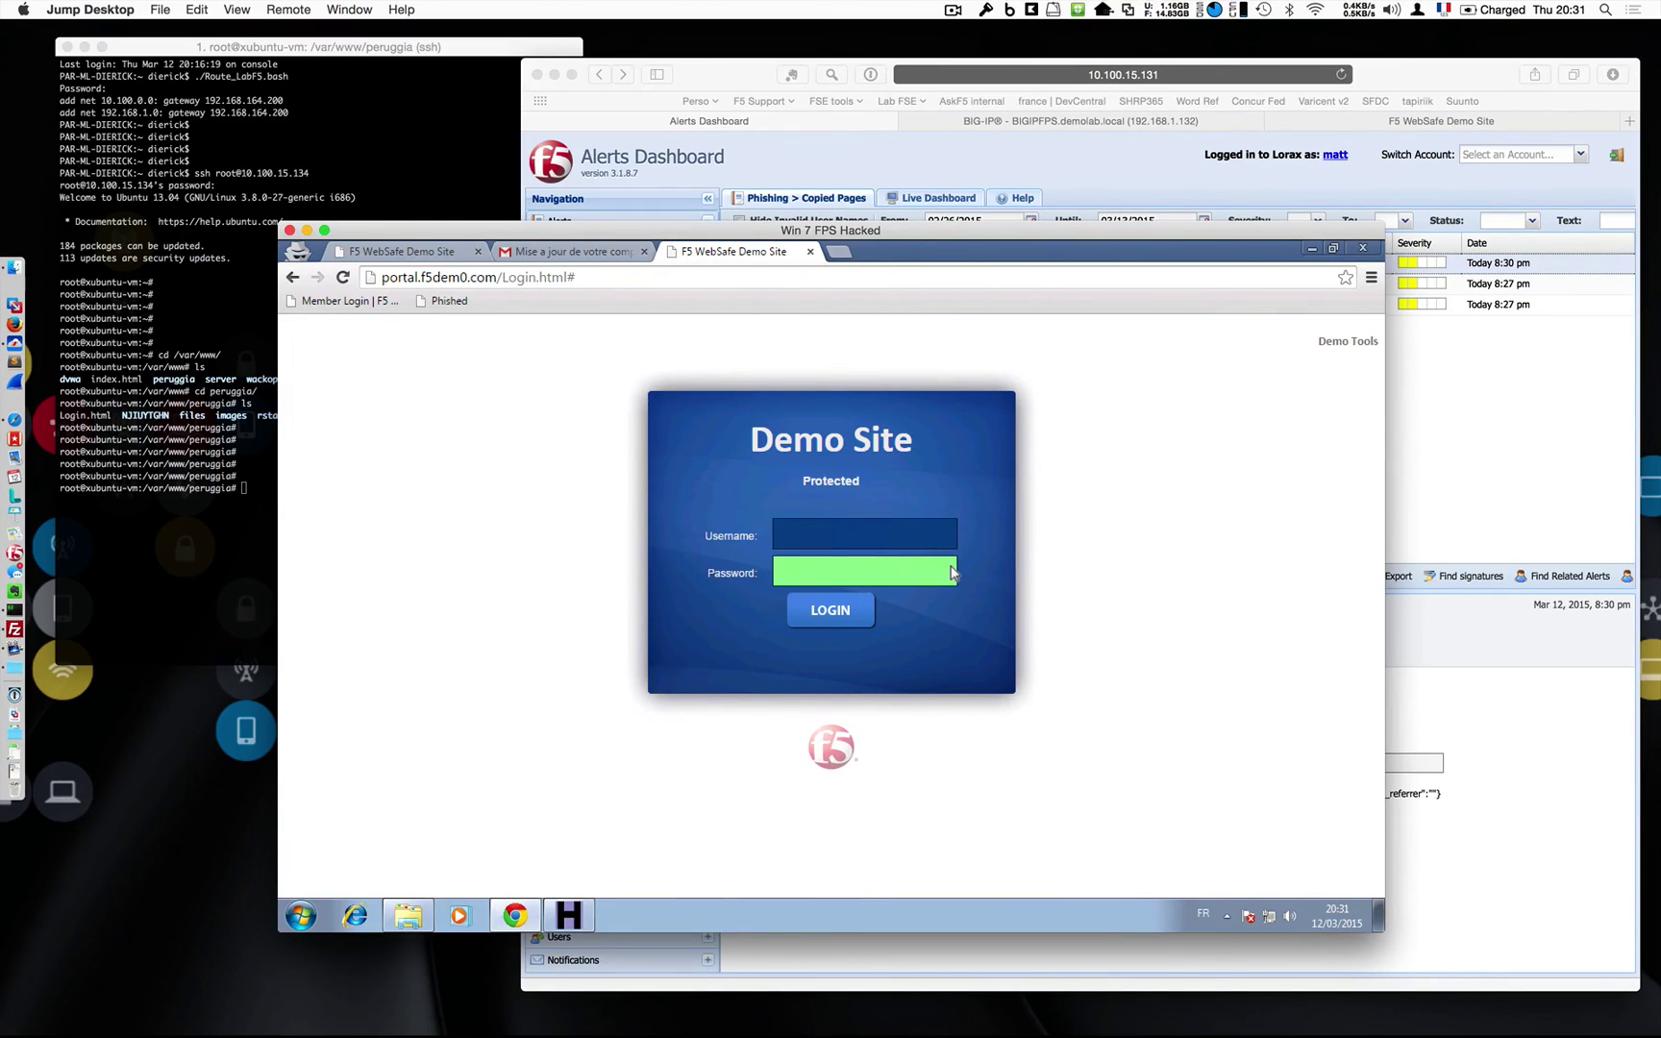
Bring the F5 WebSafe Alerts Dashboard in front of the Demo Site VM window.
click(1408, 414)
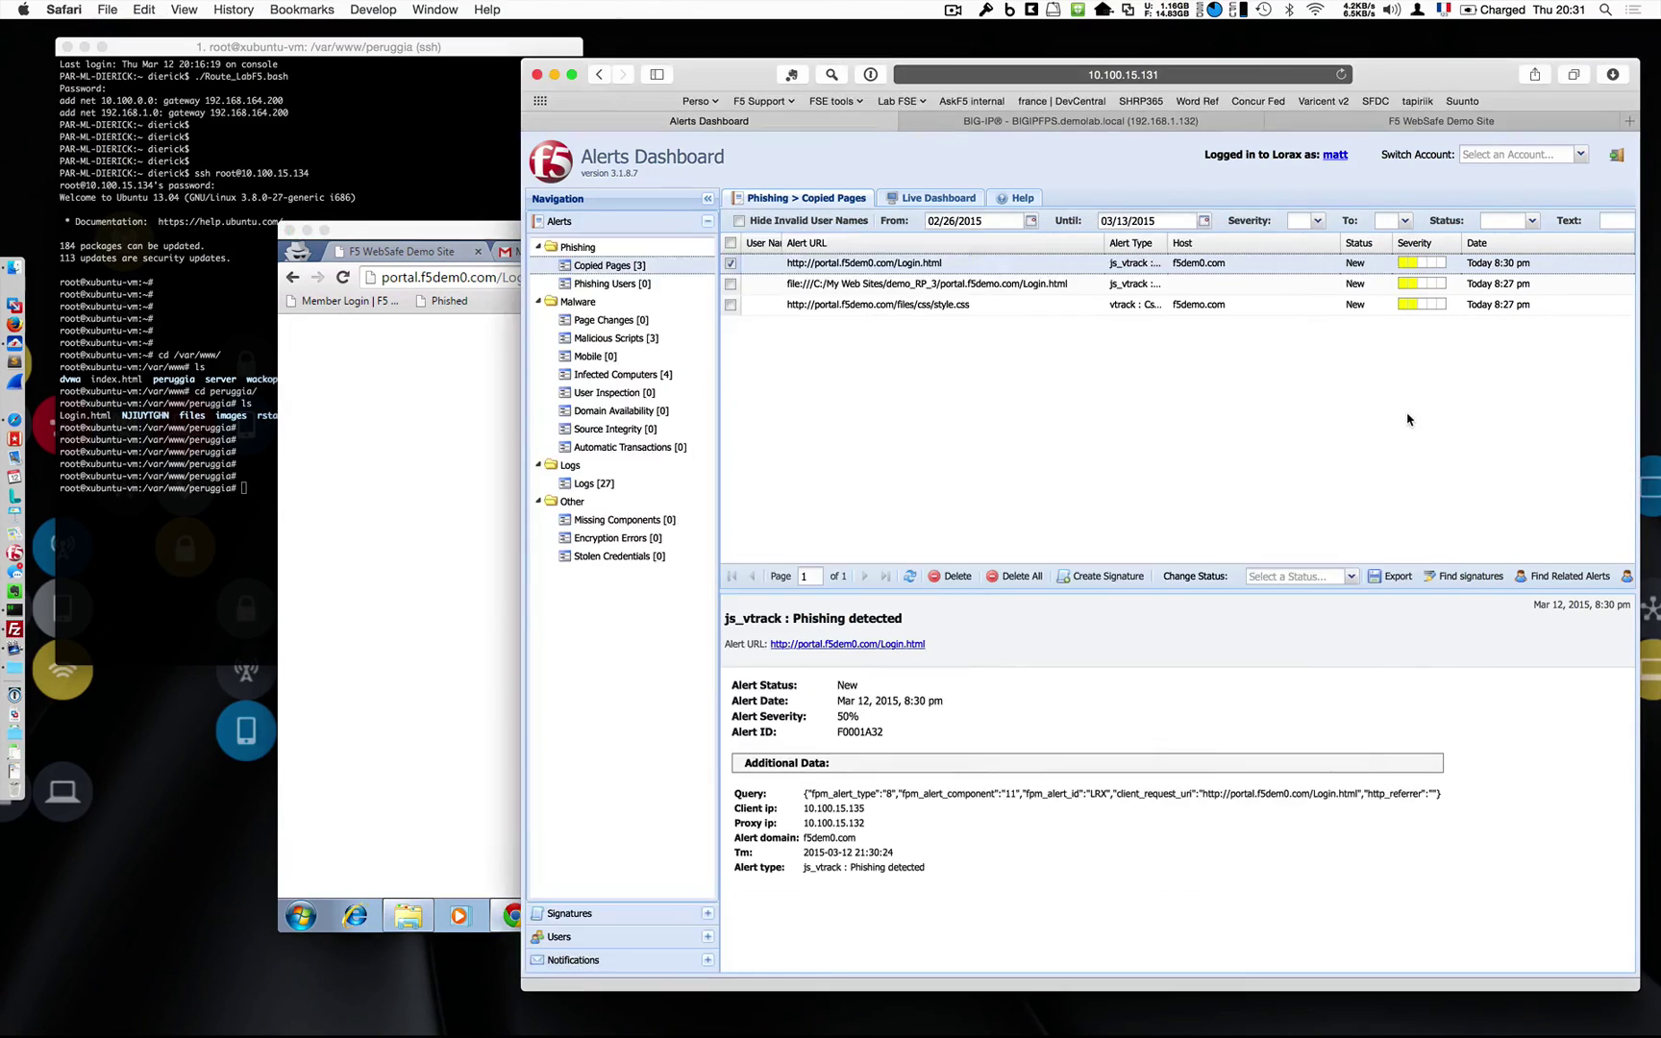
Review the one captured js_vtrack phishing user, then return the Demo Site login window to front.
click(612, 285)
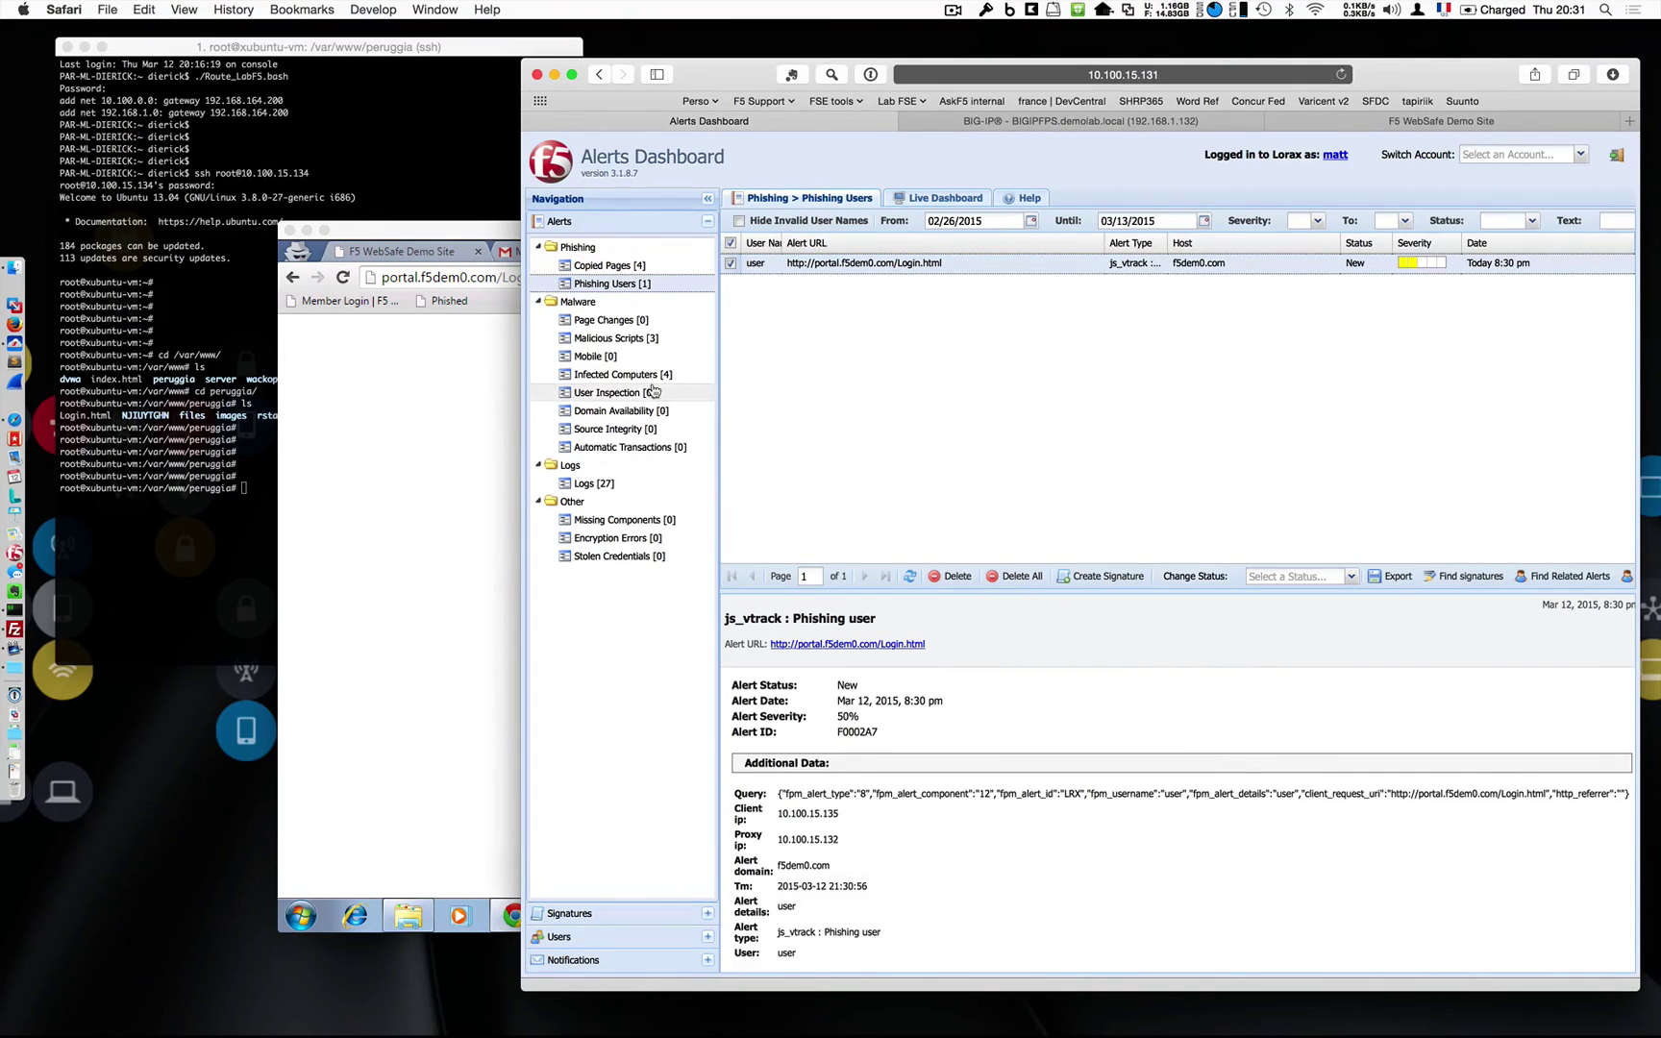
drag(391, 233, 349, 262)
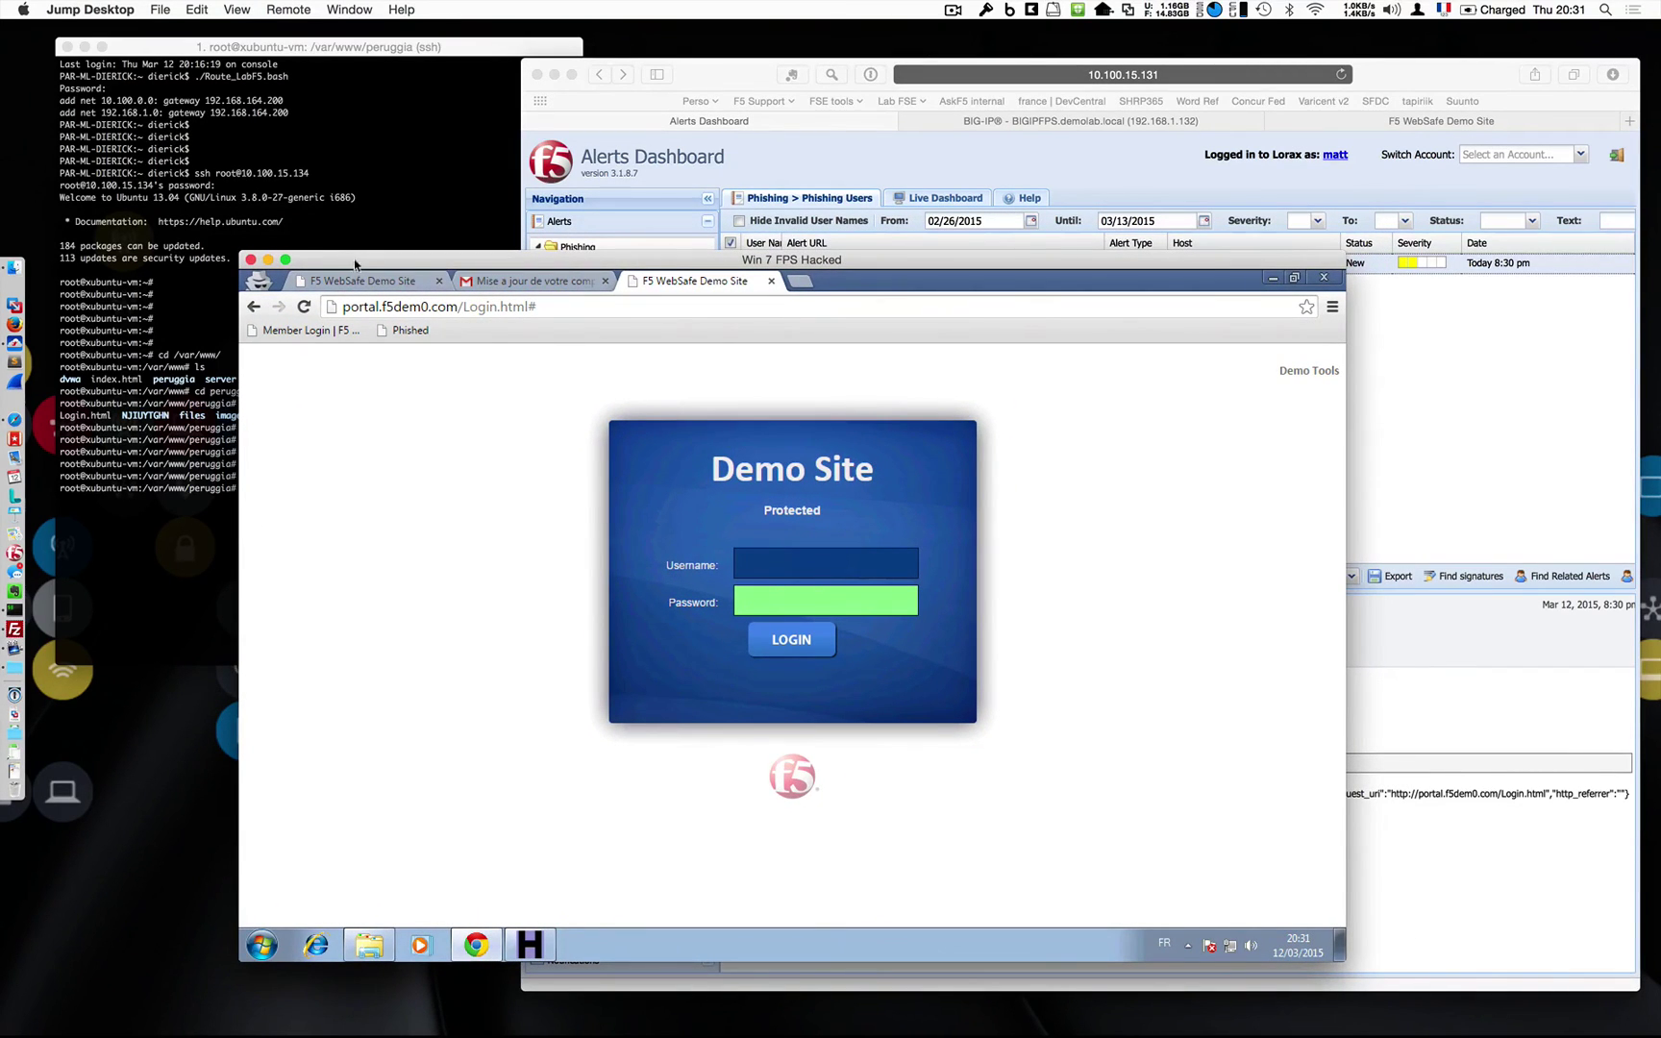